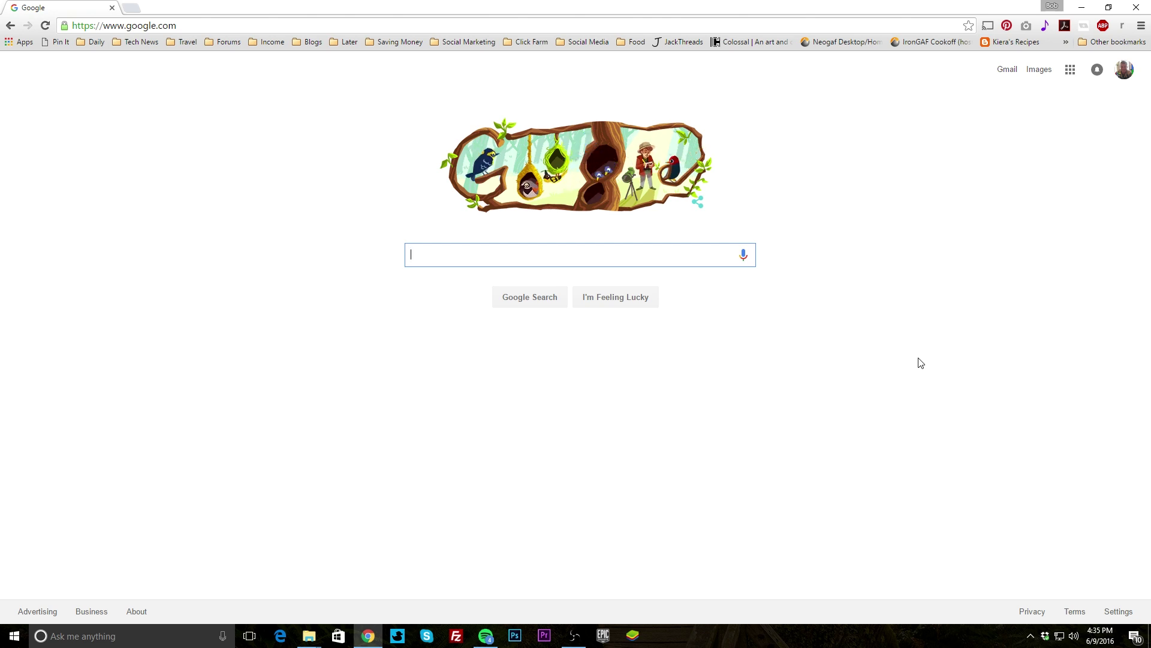
Load the DS216's QuickConnect address in Chrome to reach the DSM 6.0 sign-in page at 192.168.1.66:5000.
{"action": "left_click", "coordinate": [332, 22]}
{"action": "type", "text": "quickconnect.to/enigma5"}
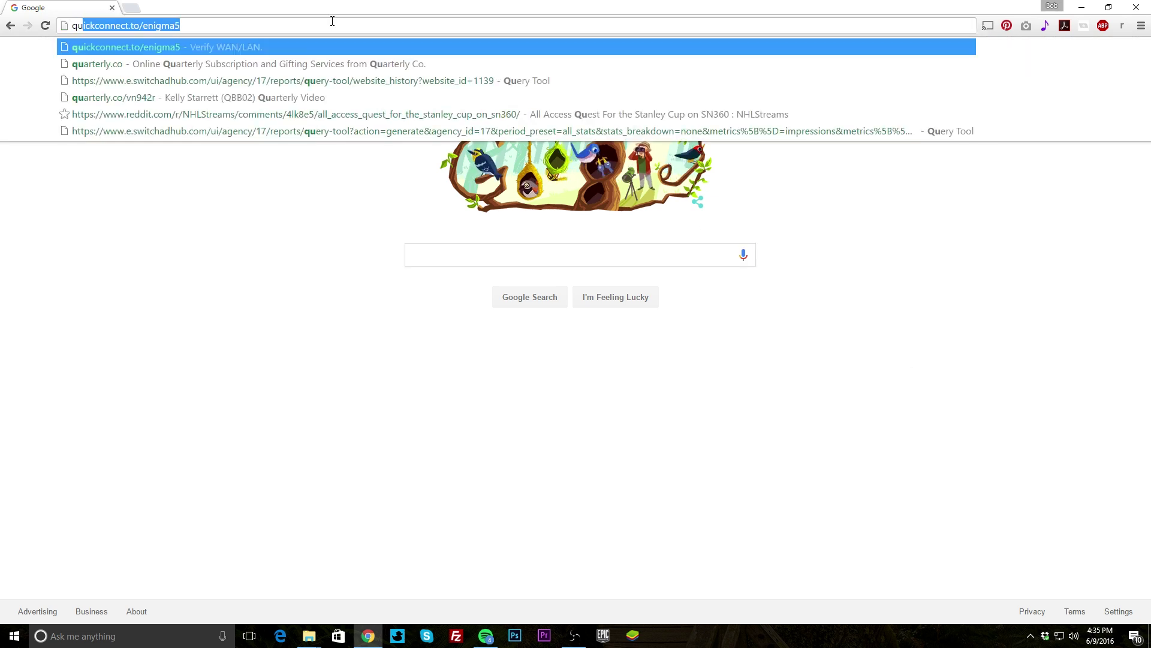
{"action": "key", "text": "Right"}
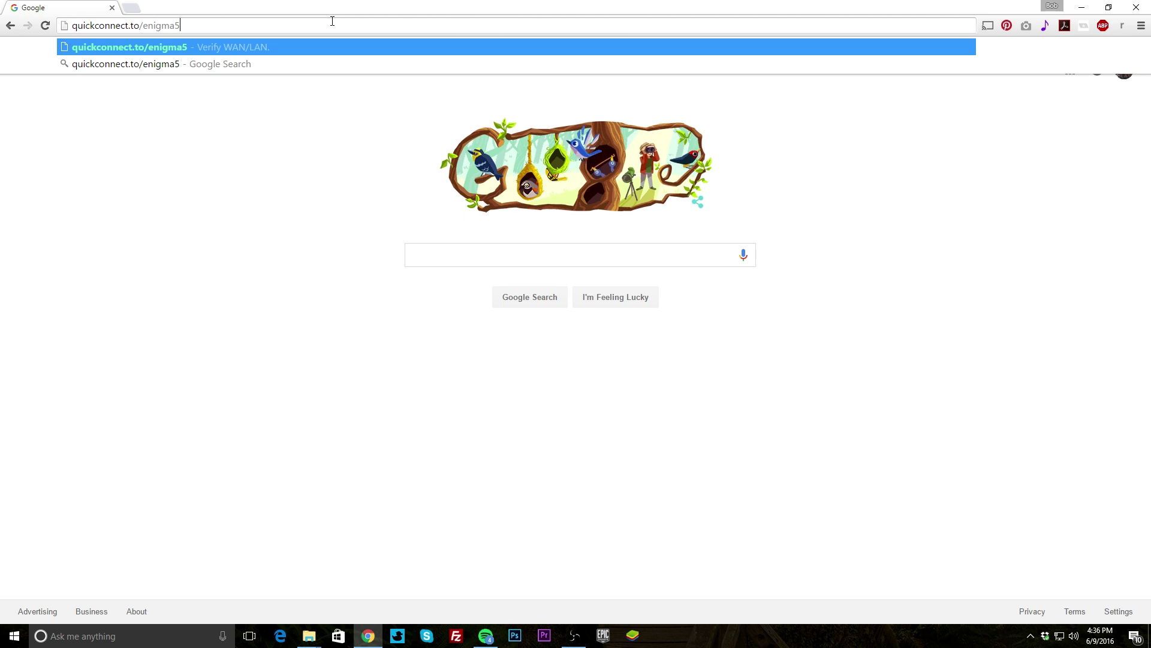
{"action": "key", "text": "Return"}
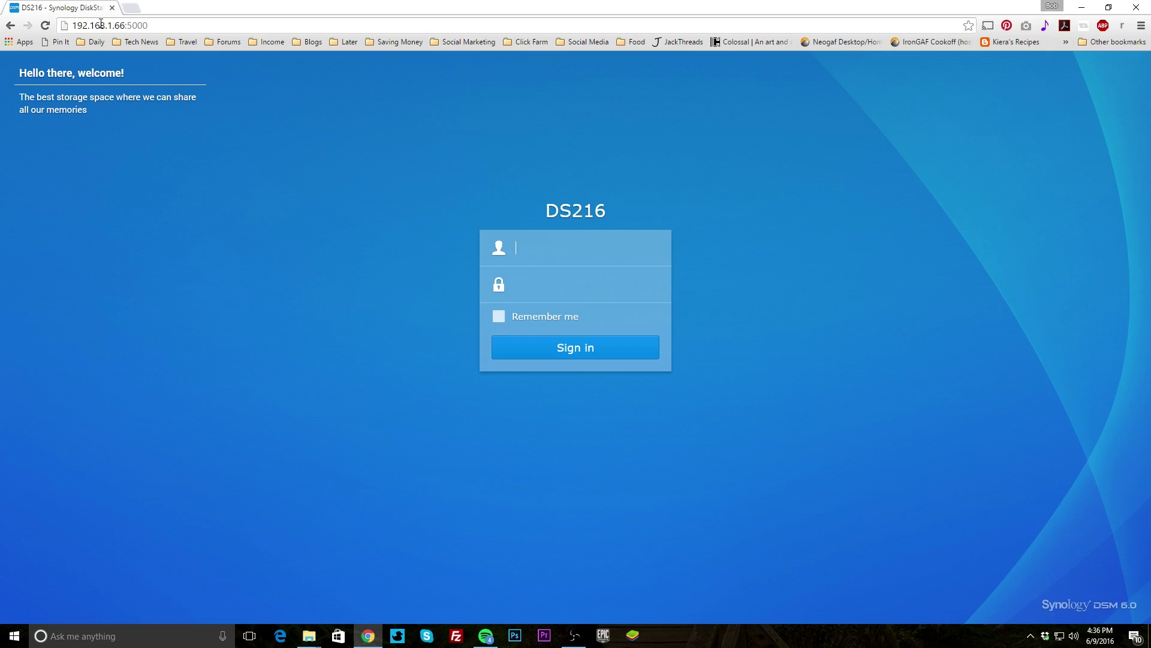
Sign in as admin, re-entering the corrected password after the invalid-password error.
{"action": "type", "text": "admin"}
{"action": "key", "text": "Tab"}
{"action": "type", "text": "••••••"}
{"action": "key", "text": "Return"}
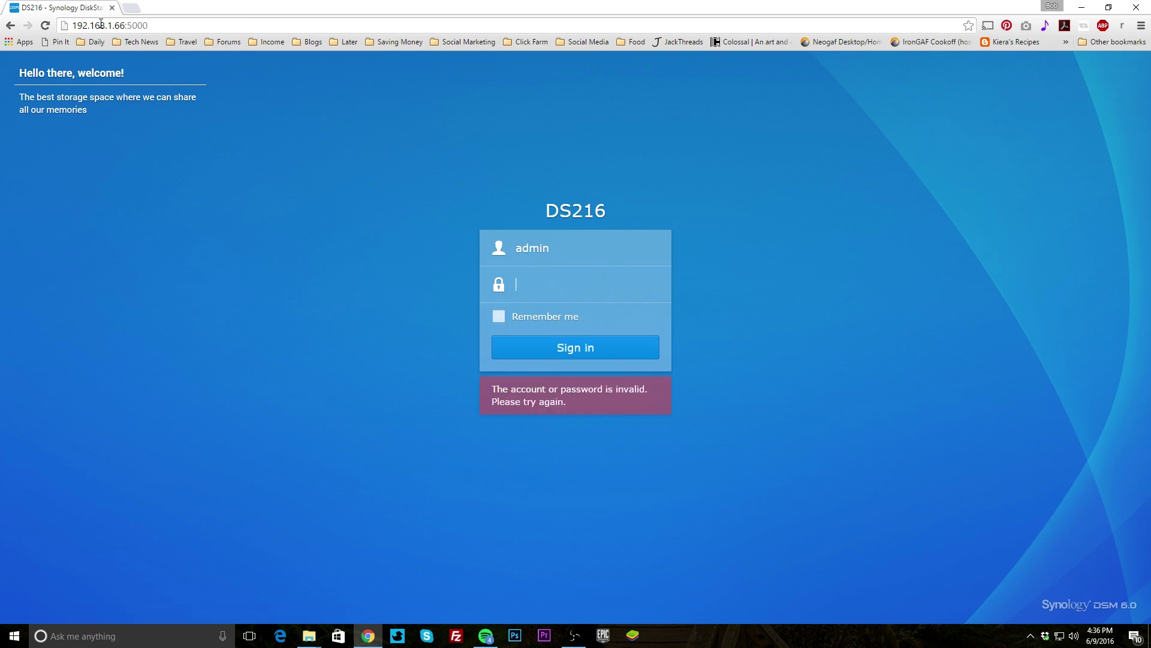
{"action": "type", "text": "••••••••"}
{"action": "key", "text": "Return"}
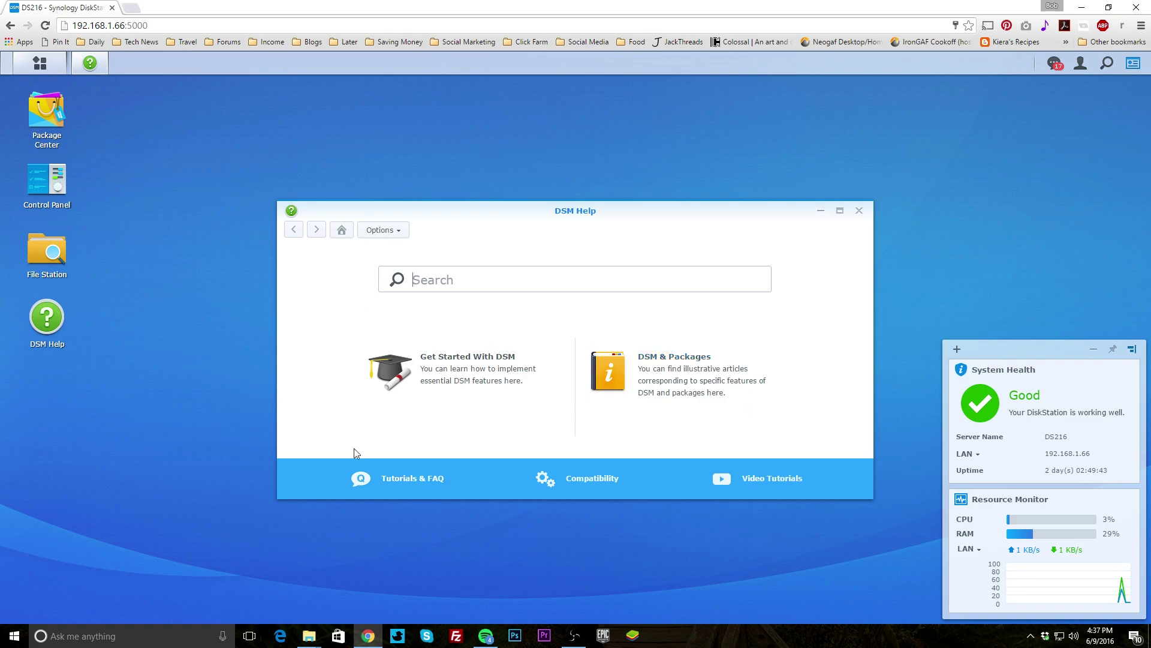
Close the DSM Help window, uncovering the System Health and Resource Monitor widgets.
{"action": "left_click", "coordinate": [859, 210]}
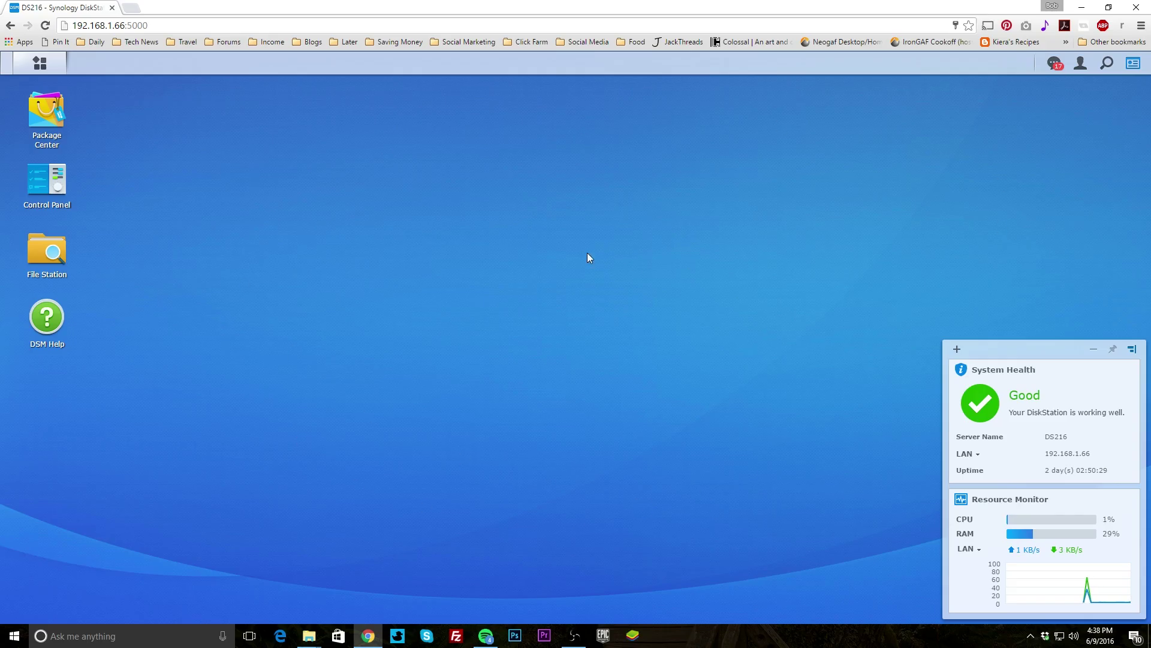
Toggle the widgets panel several times, ending with System Health and Resource Monitor hidden.
{"action": "left_click", "coordinate": [1136, 69]}
{"action": "left_click", "coordinate": [1138, 70]}
{"action": "left_click", "coordinate": [1138, 69]}
{"action": "left_click", "coordinate": [1138, 69]}
{"action": "left_click", "coordinate": [1137, 69]}
{"action": "left_click", "coordinate": [1139, 71]}
{"action": "left_click", "coordinate": [1138, 70]}
Try the Search box and account Options menu, then browse the Package Center notifications.
{"action": "left_click", "coordinate": [1109, 66]}
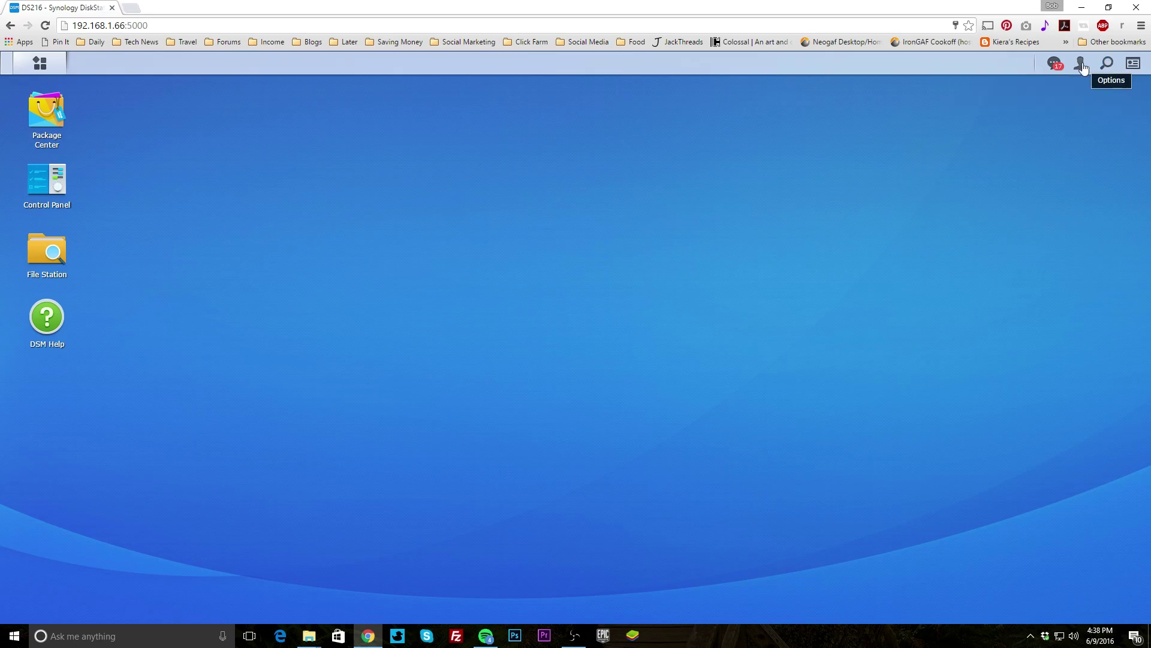
{"action": "left_click", "coordinate": [1081, 65]}
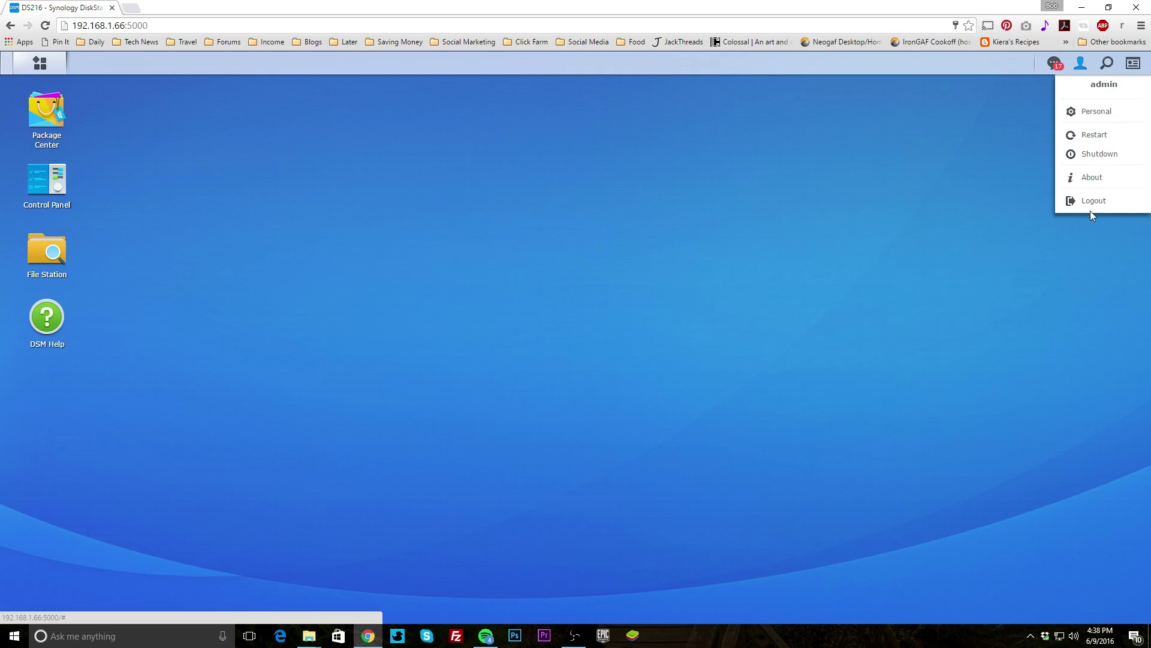
{"action": "left_click", "coordinate": [1057, 67]}
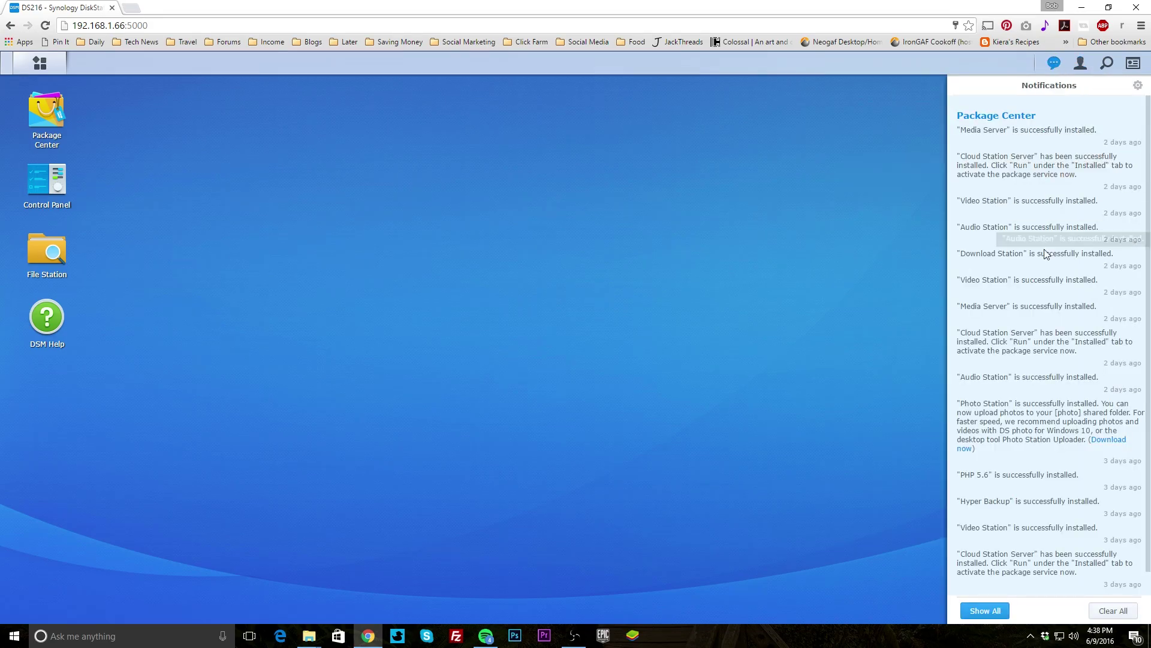
{"action": "scroll", "coordinate": [1030, 234], "scroll_direction": "down", "scroll_amount": 1}
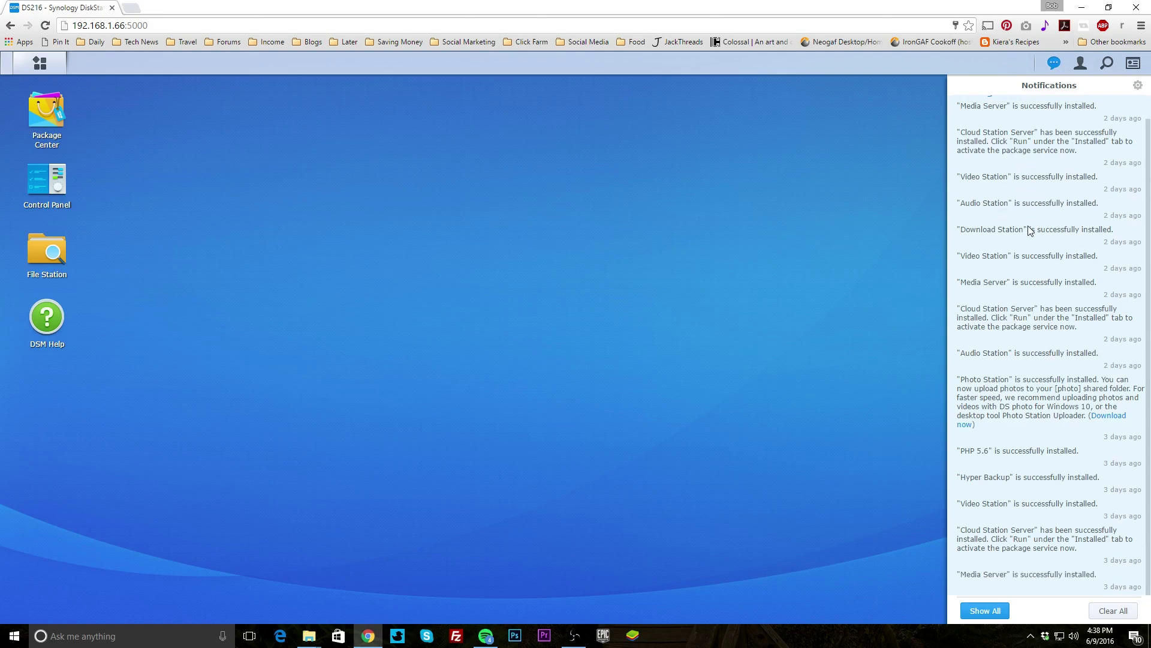
{"action": "left_click", "coordinate": [1054, 65]}
{"action": "left_click", "coordinate": [1054, 66]}
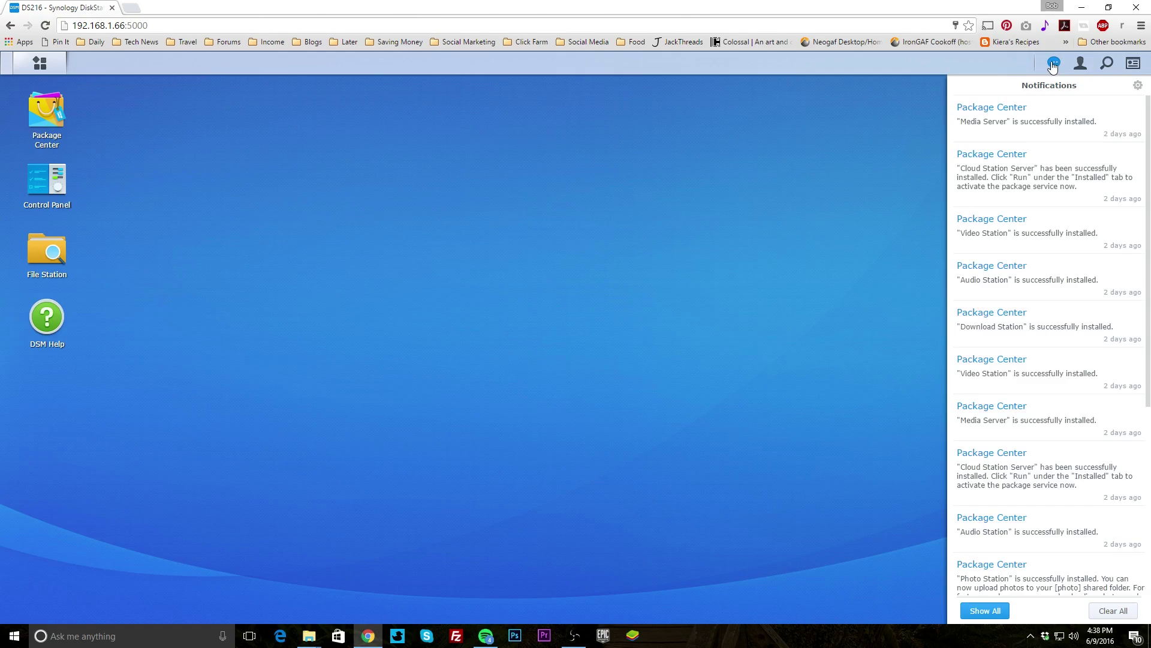
{"action": "left_click", "coordinate": [1054, 66]}
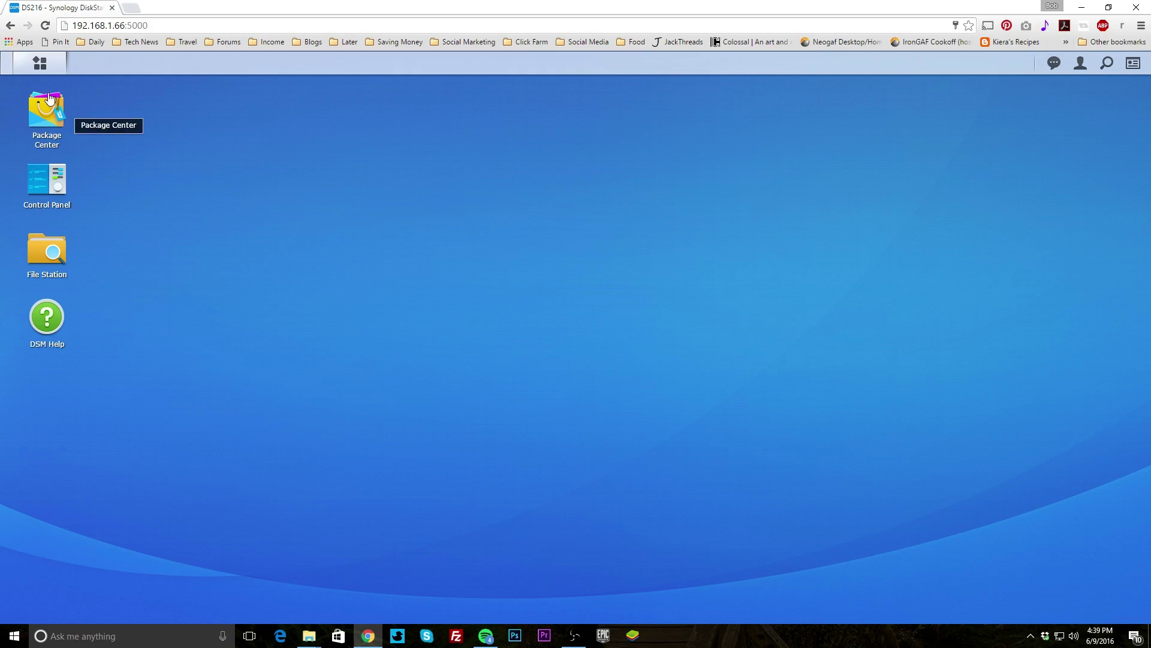
Inspect Support Center's options in the Main Menu, then launch Control Panel from the desktop icon.
{"action": "left_click", "coordinate": [40, 65]}
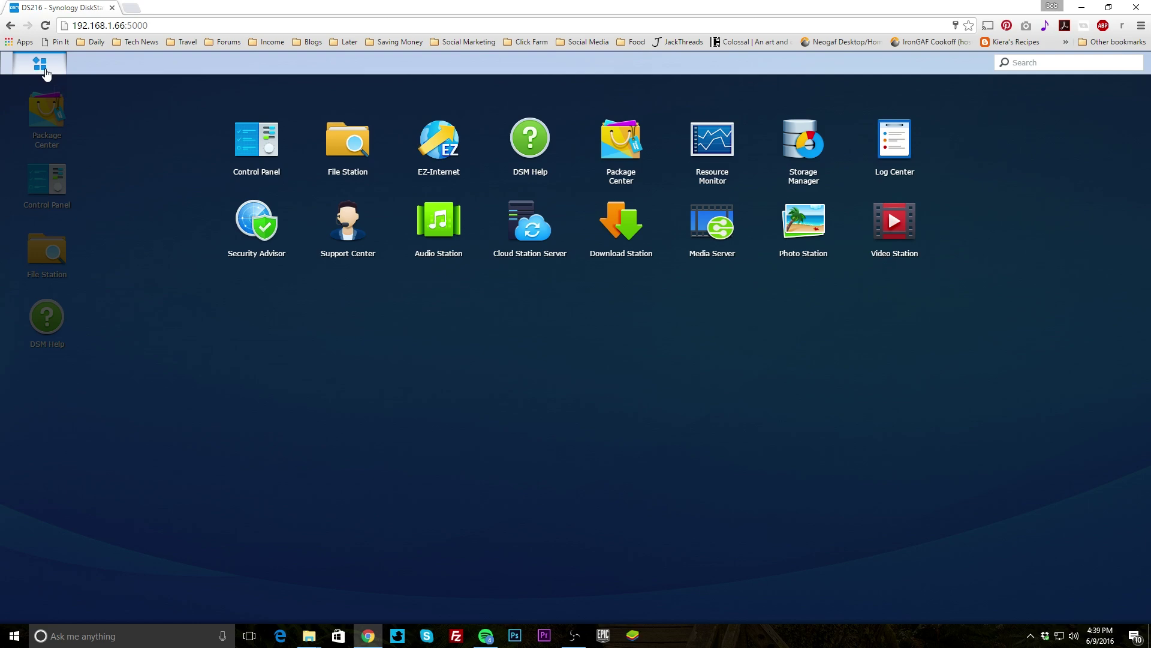
{"action": "right_click", "coordinate": [353, 224]}
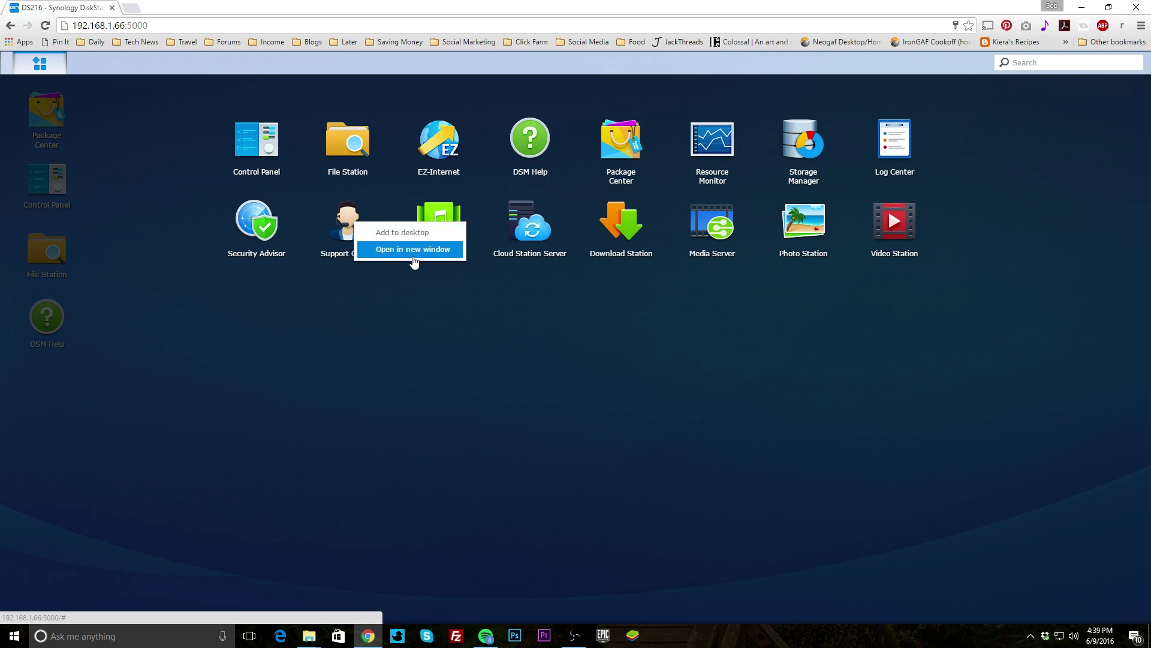
{"action": "left_click", "coordinate": [556, 297]}
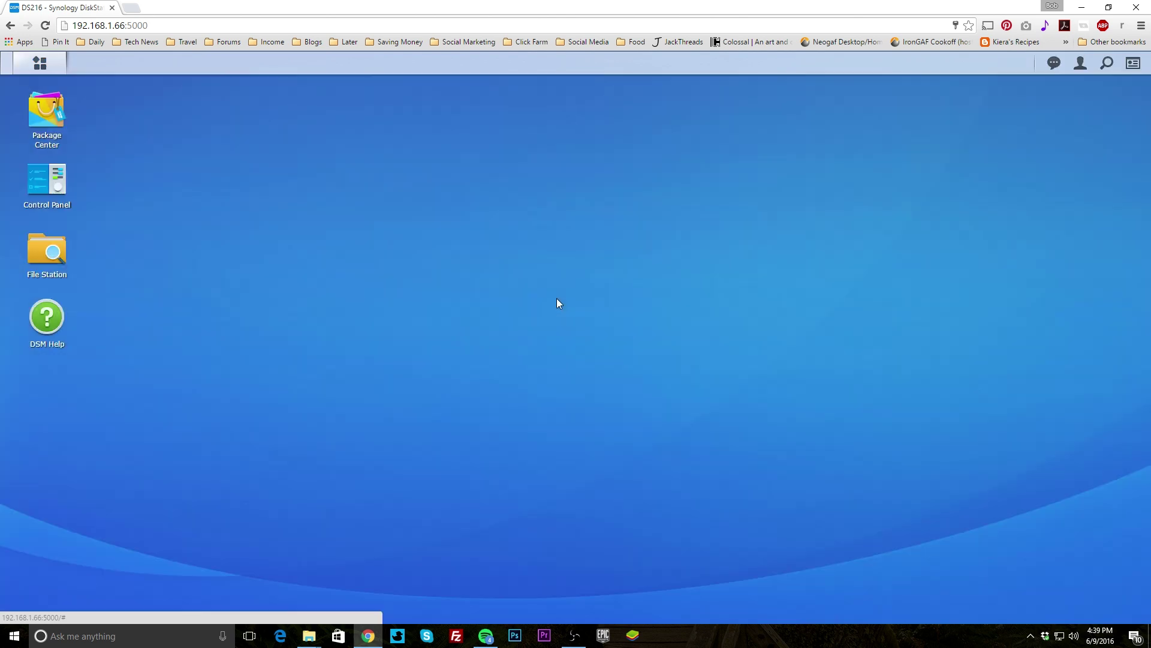
{"action": "left_click", "coordinate": [43, 178]}
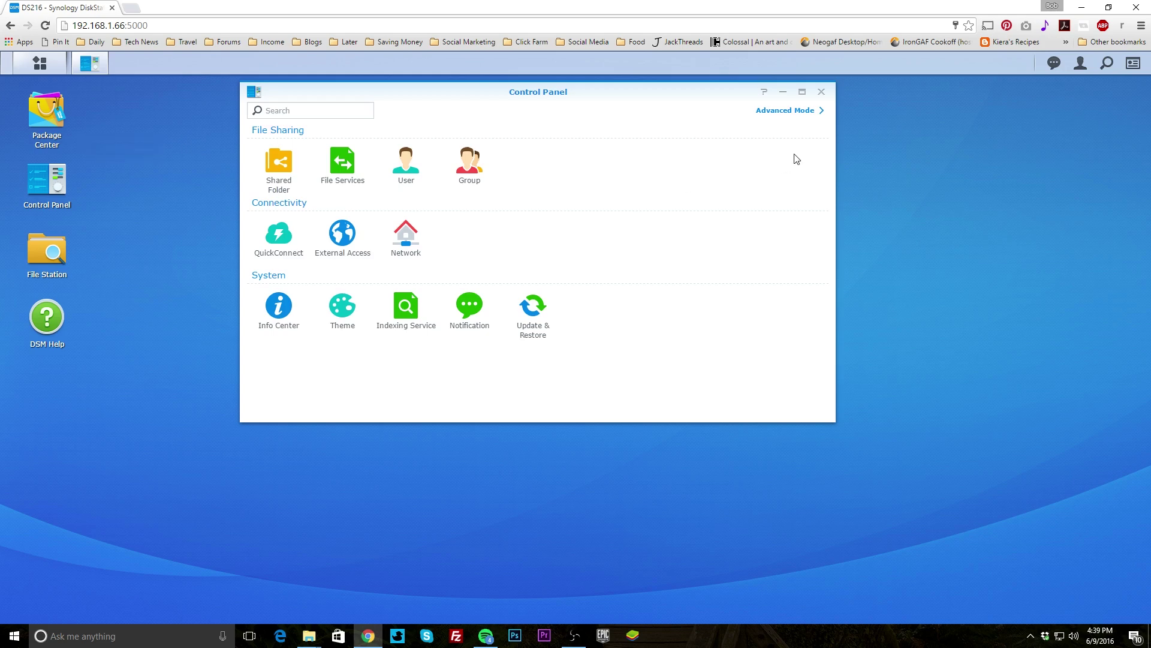
Maximize and restore the Control Panel window, then select Shared Folder under File Sharing.
{"action": "left_click", "coordinate": [801, 91]}
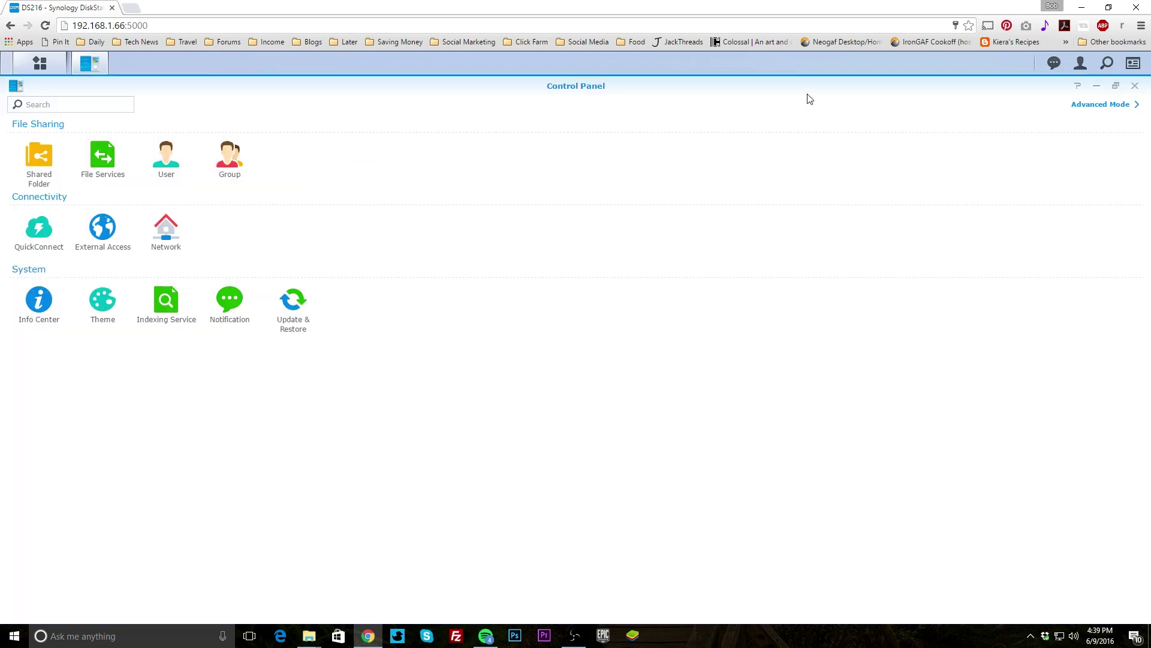
{"action": "left_click", "coordinate": [1114, 86]}
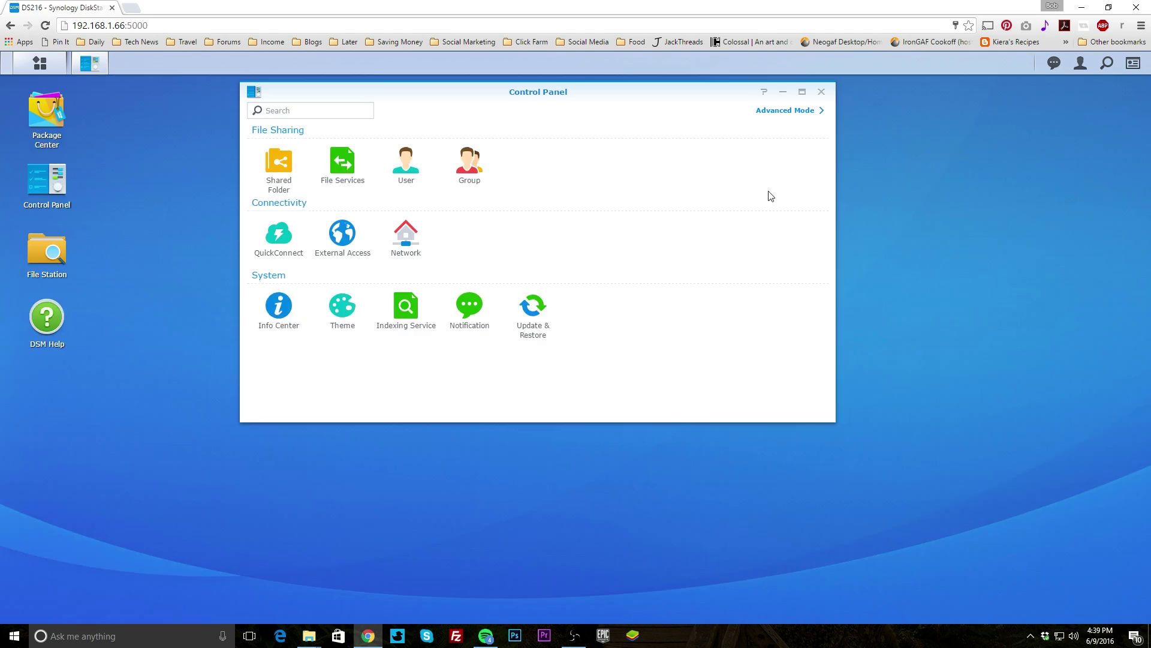
{"action": "left_click", "coordinate": [283, 187]}
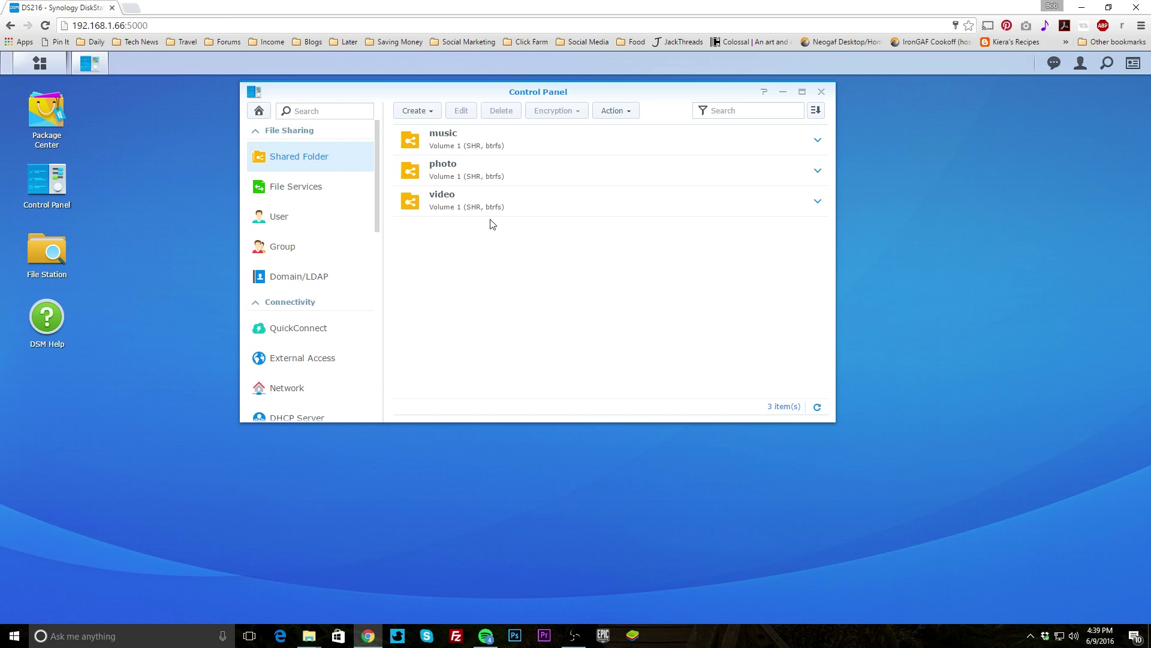
Start a new shared folder, check its volume location list and Advanced tab, then cancel it.
{"action": "right_click", "coordinate": [502, 290]}
{"action": "mouse_move", "coordinate": [532, 306]}
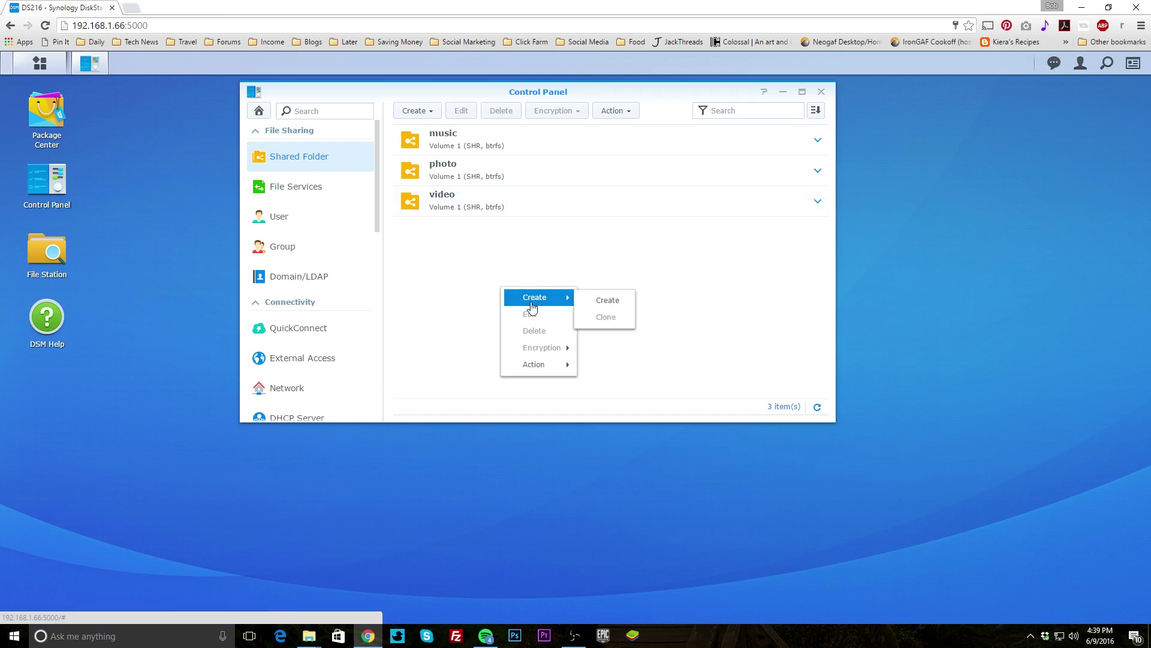
{"action": "left_click", "coordinate": [591, 302]}
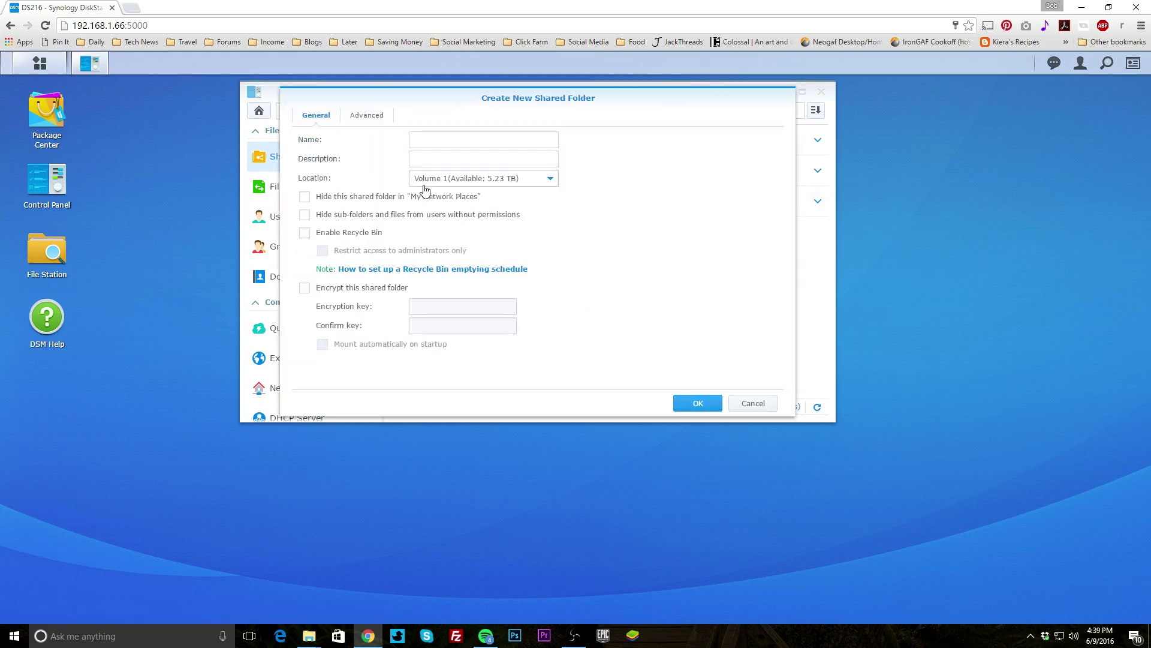
{"action": "left_click", "coordinate": [487, 179]}
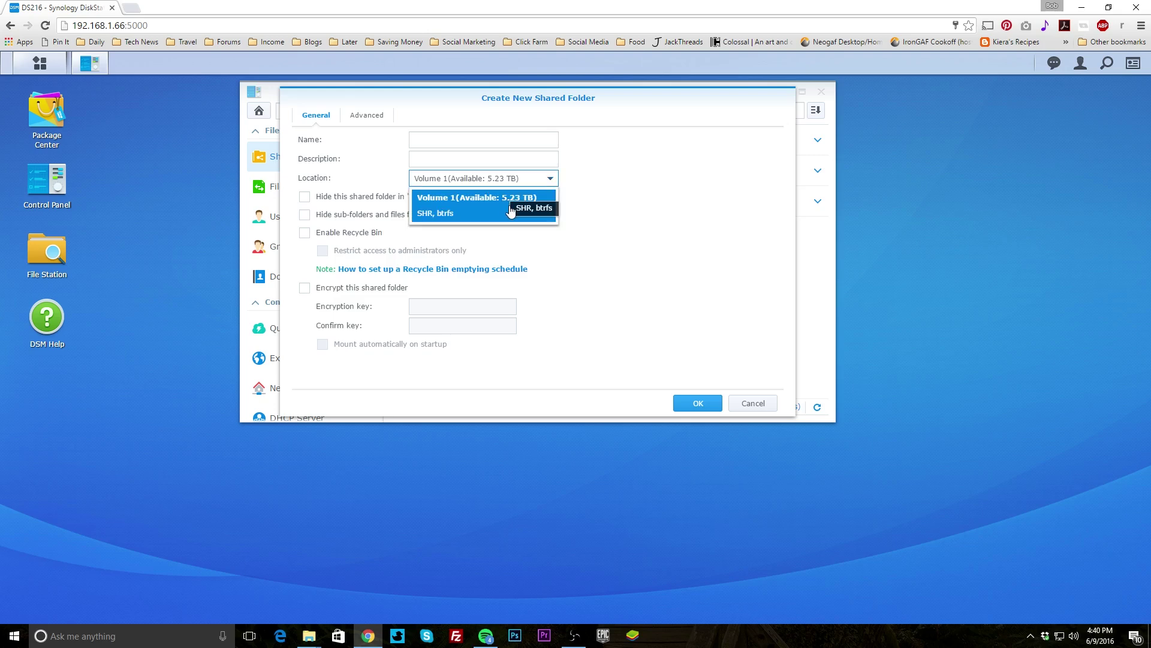
{"action": "left_click", "coordinate": [618, 244]}
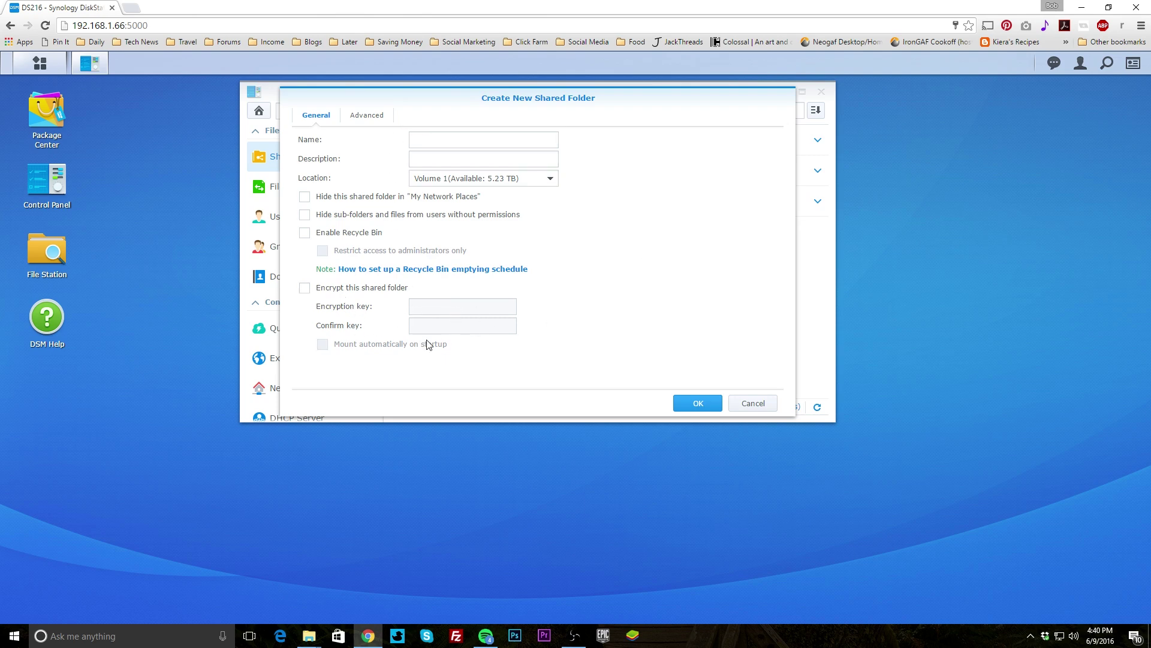
{"action": "left_click", "coordinate": [372, 115]}
{"action": "left_click", "coordinate": [323, 116]}
{"action": "left_click", "coordinate": [761, 405]}
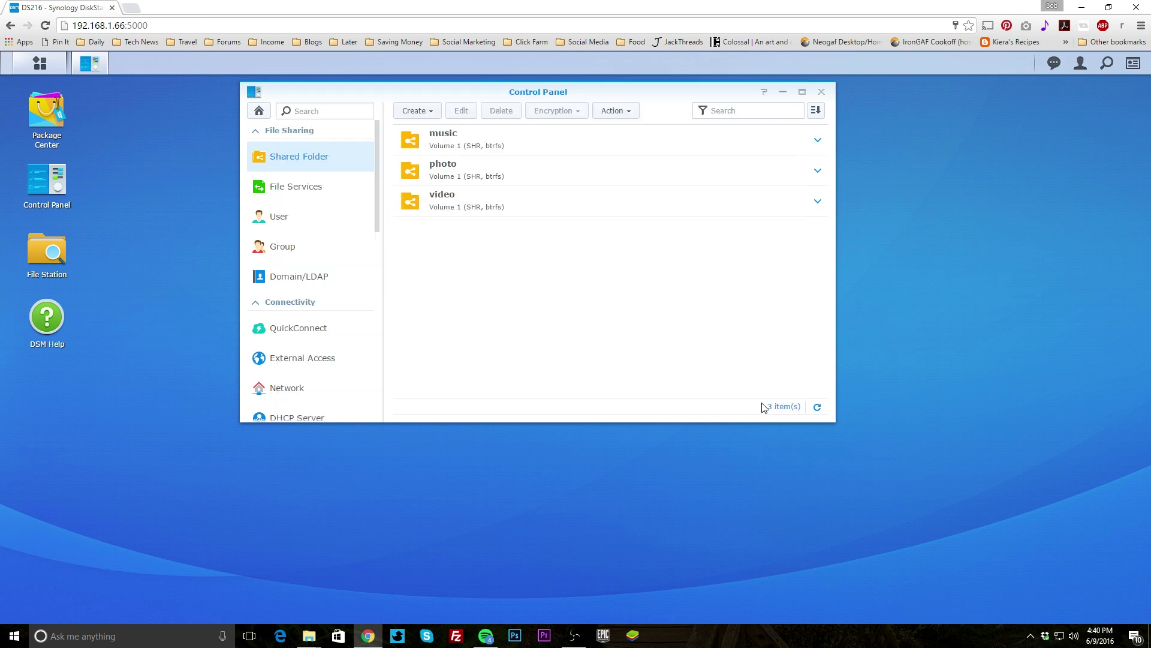
Browse File Services' Win/Mac/NFS, FTP, TFTP and rsync tabs, then show the User list.
{"action": "left_click", "coordinate": [339, 198]}
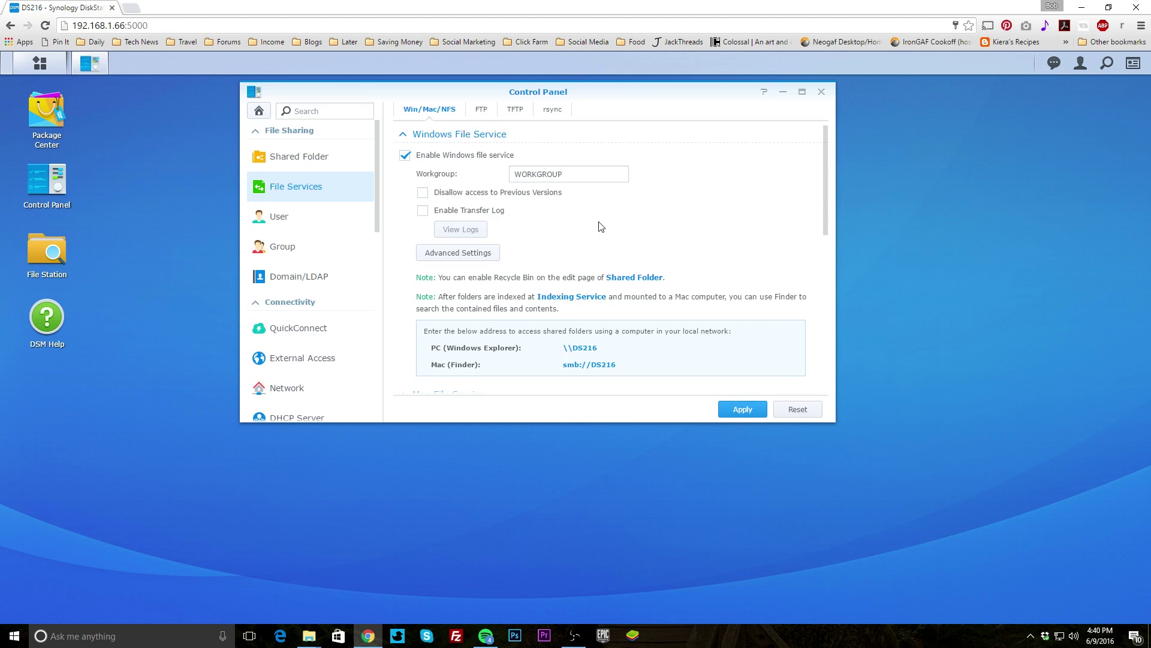
{"action": "left_click_drag", "start_coordinate": [825, 189], "coordinate": [816, 358]}
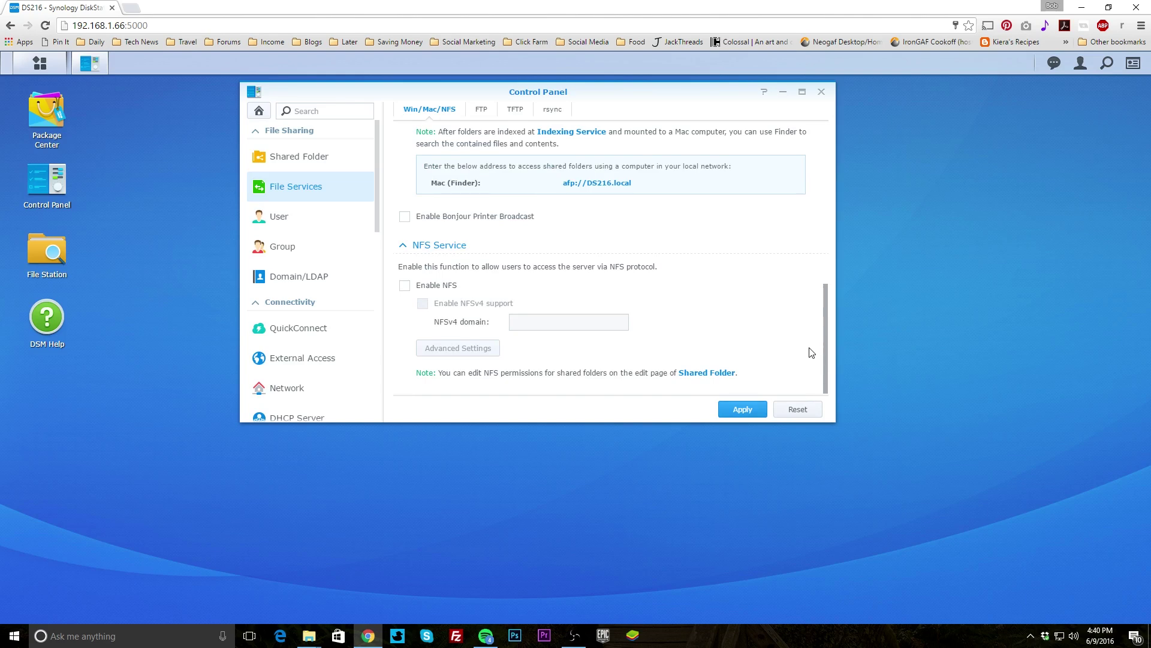
{"action": "scroll", "coordinate": [810, 342], "scroll_direction": "up", "scroll_amount": 10}
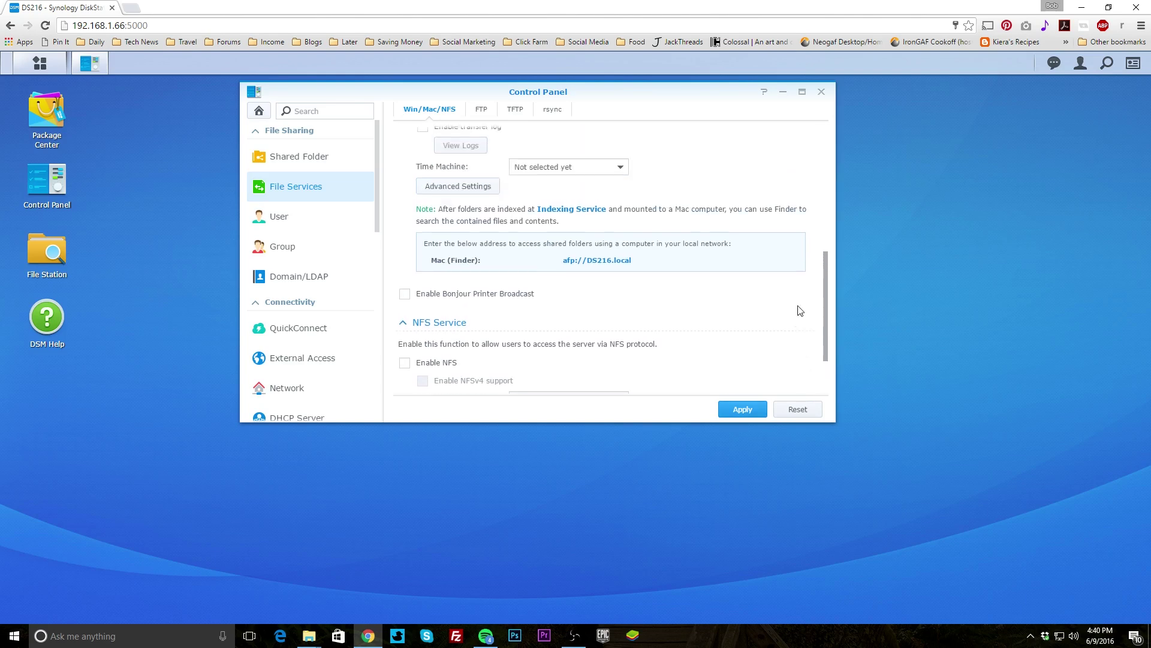
{"action": "left_click", "coordinate": [480, 112]}
{"action": "left_click", "coordinate": [508, 111]}
{"action": "left_click", "coordinate": [545, 111]}
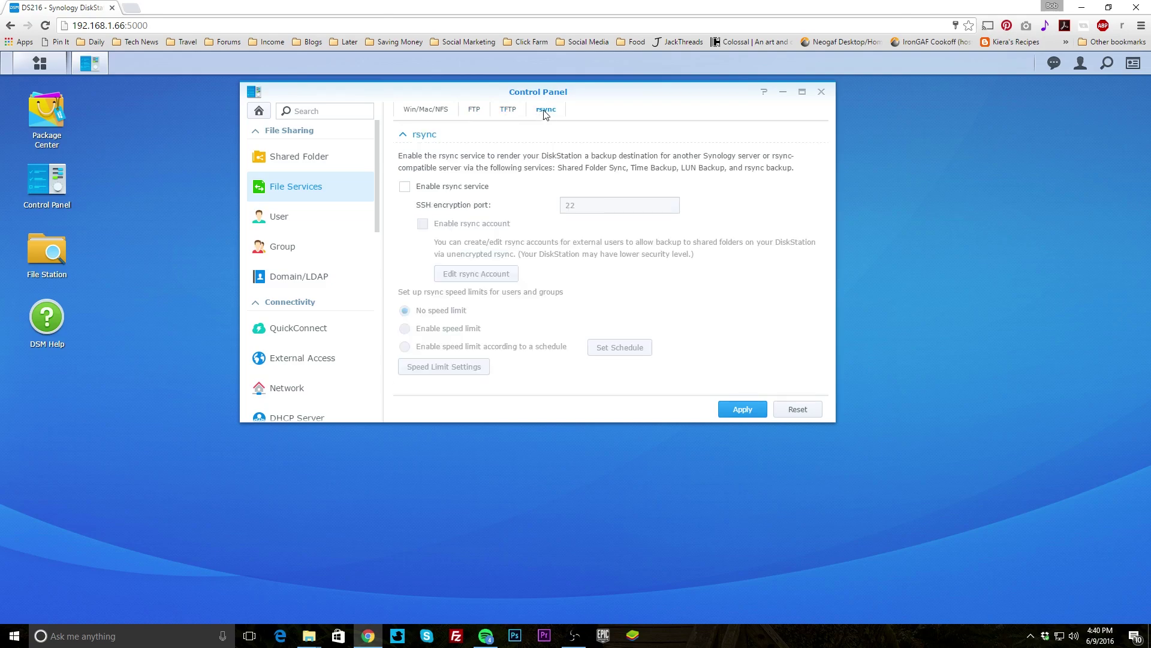
{"action": "left_click", "coordinate": [320, 221]}
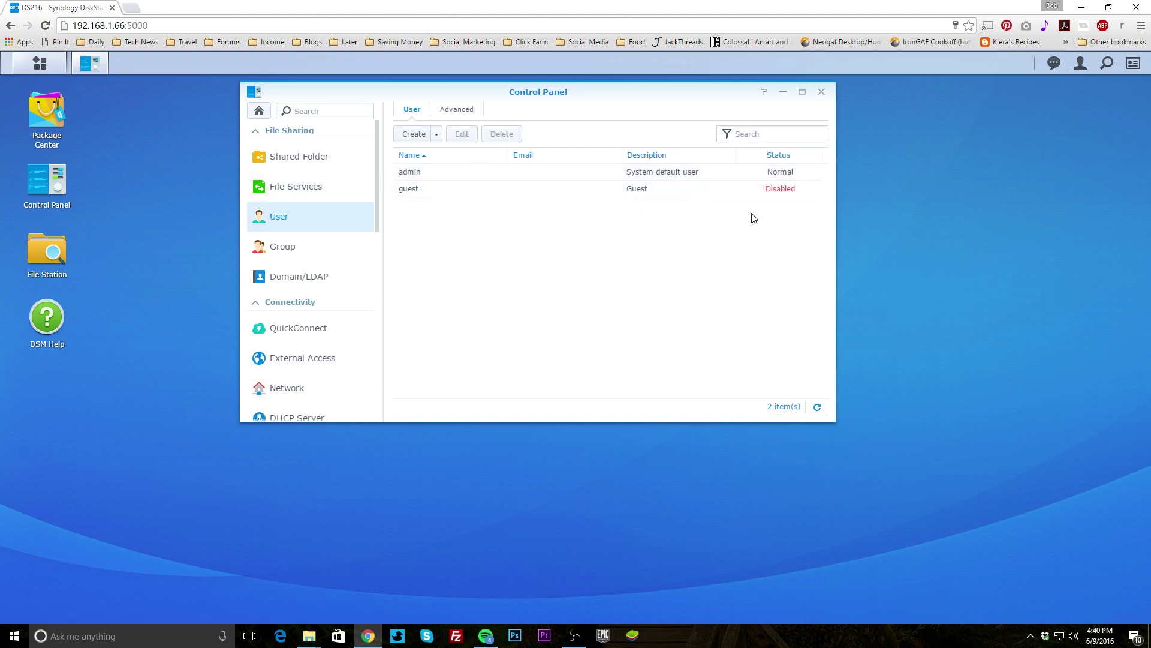
View the Group list and Domain/LDAP settings, then move on to QuickConnect.
{"action": "left_click", "coordinate": [265, 246]}
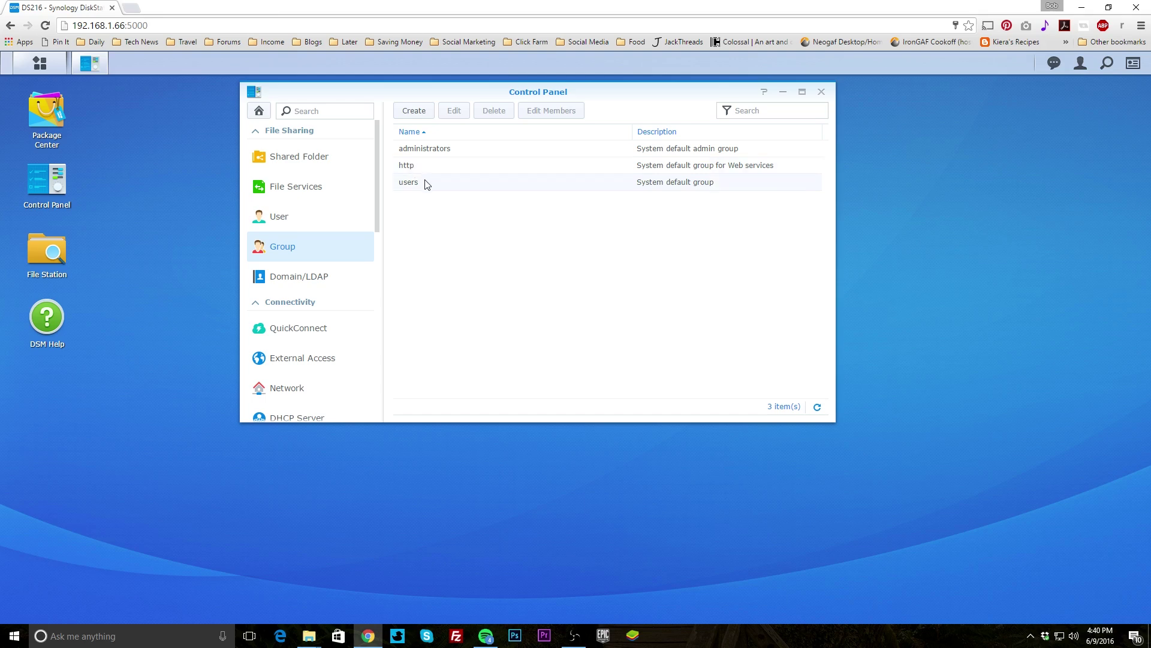
{"action": "left_click", "coordinate": [309, 283]}
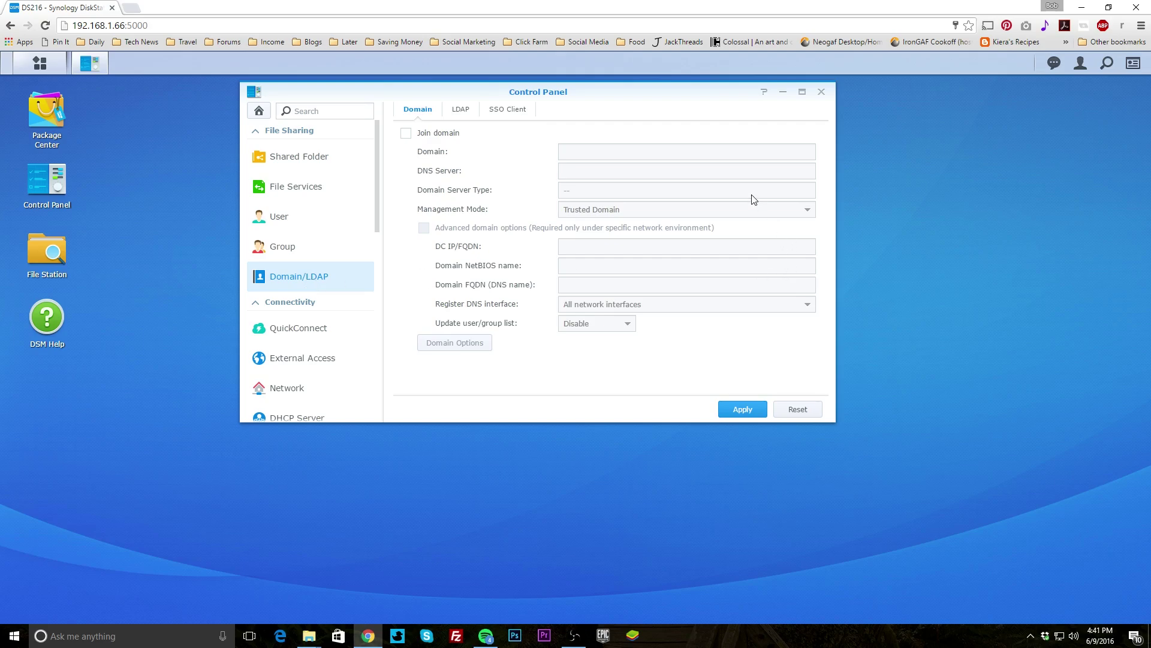
{"action": "scroll", "coordinate": [318, 235], "scroll_direction": "down", "scroll_amount": 1}
{"action": "left_click", "coordinate": [311, 268]}
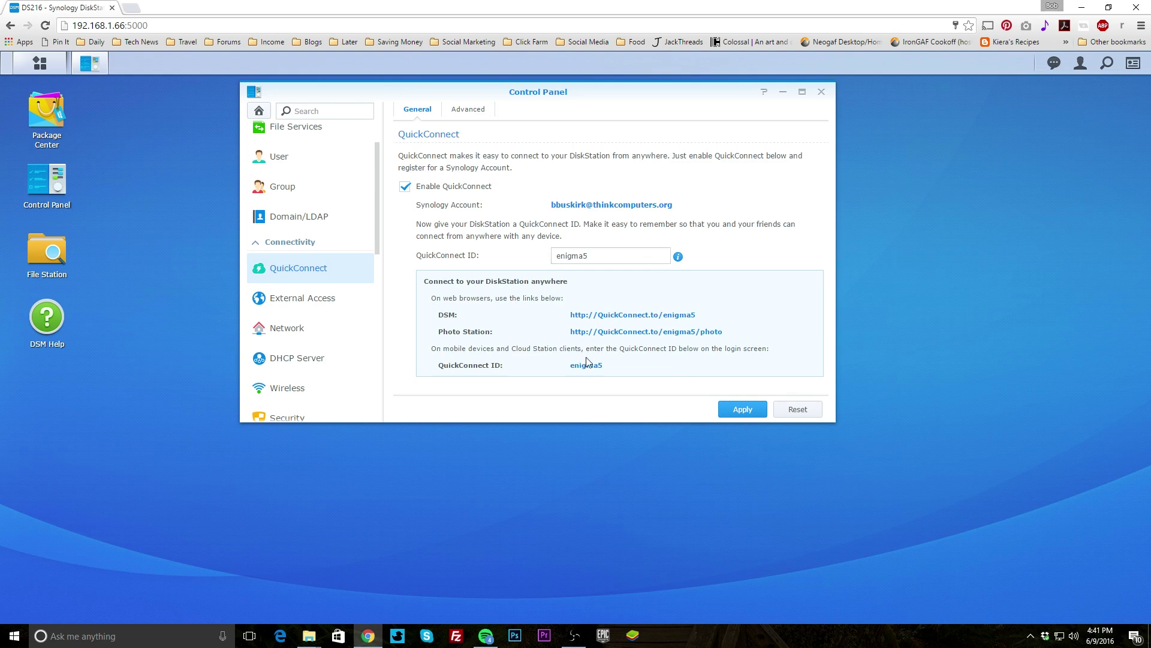
Show External Access with its empty DDNS list.
{"action": "left_click", "coordinate": [352, 308]}
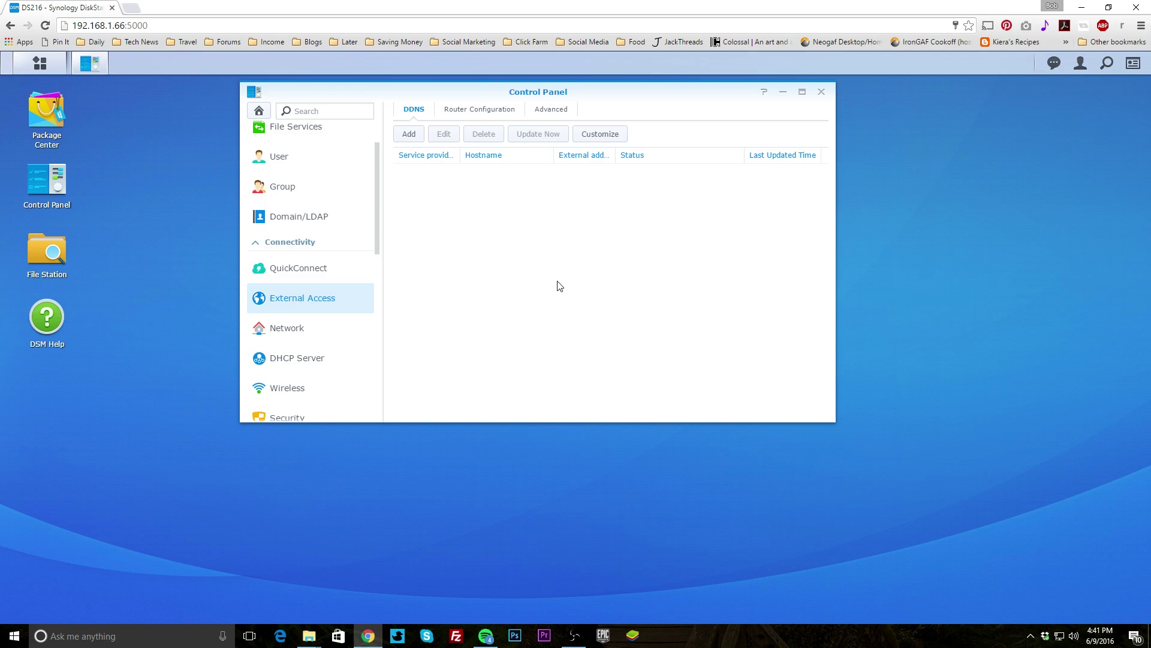
Review the External Access router port and hostname options, then view server DS216's general network settings.
{"action": "left_click", "coordinate": [489, 109]}
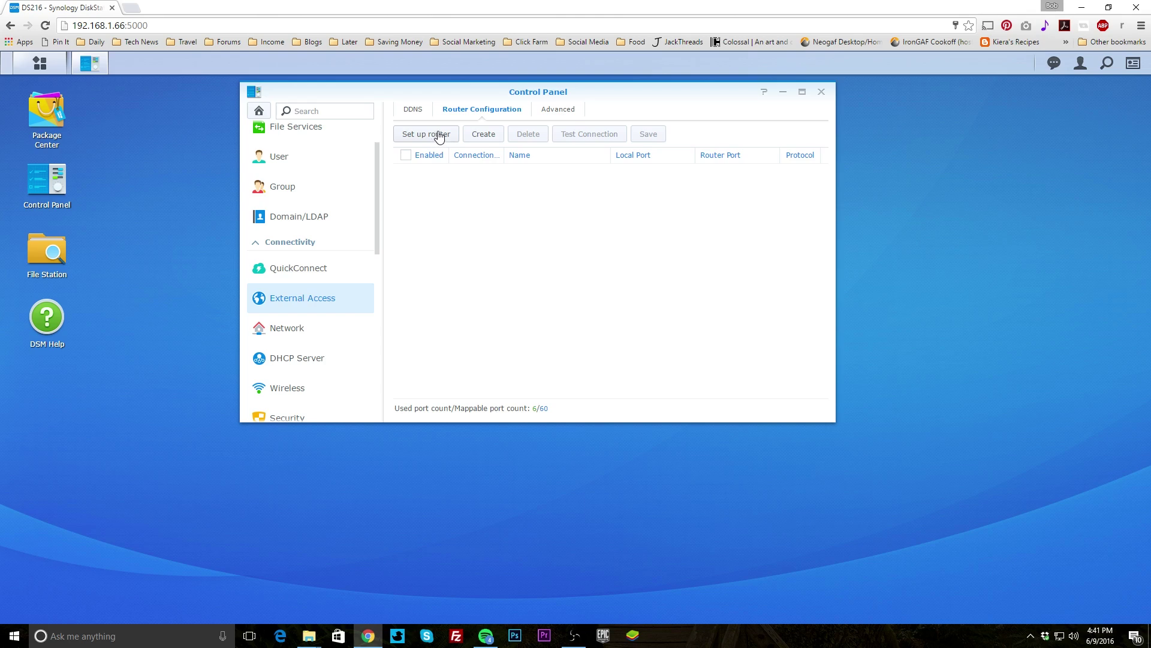
{"action": "left_click", "coordinate": [548, 110]}
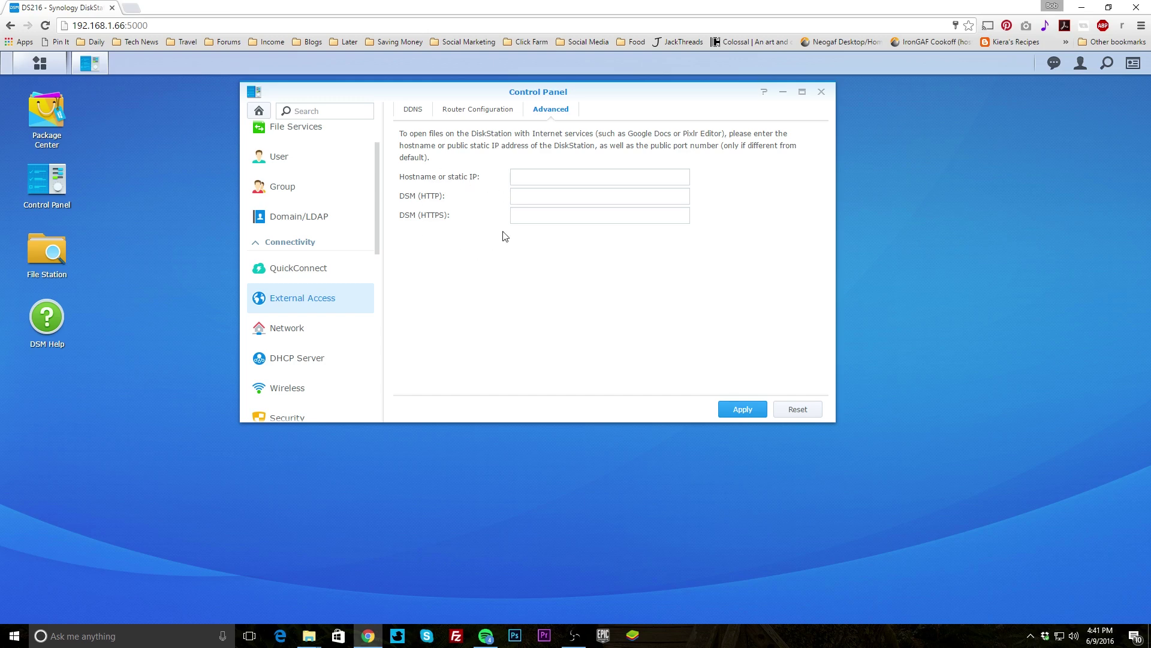
{"action": "left_click", "coordinate": [311, 329]}
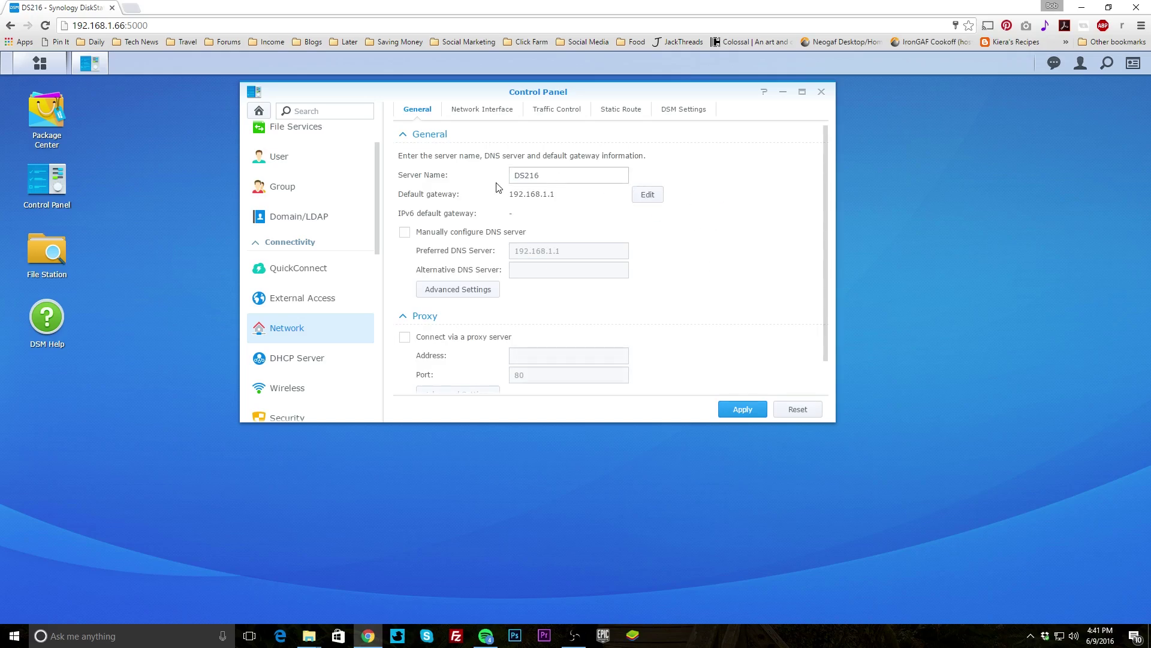
Inspect the LAN, PPPoE and IPv6 Tunneling interfaces and the traffic control rules, cancelling a new rule.
{"action": "scroll", "coordinate": [703, 253], "scroll_direction": "down", "scroll_amount": 1}
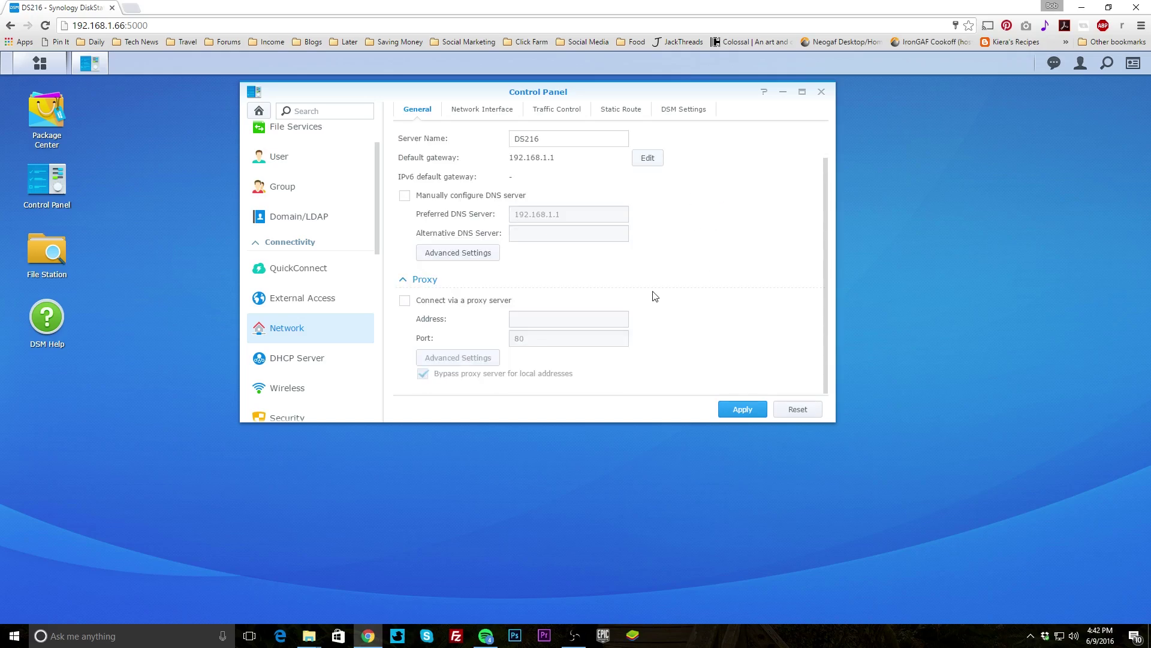
{"action": "scroll", "coordinate": [657, 299], "scroll_direction": "up", "scroll_amount": 1}
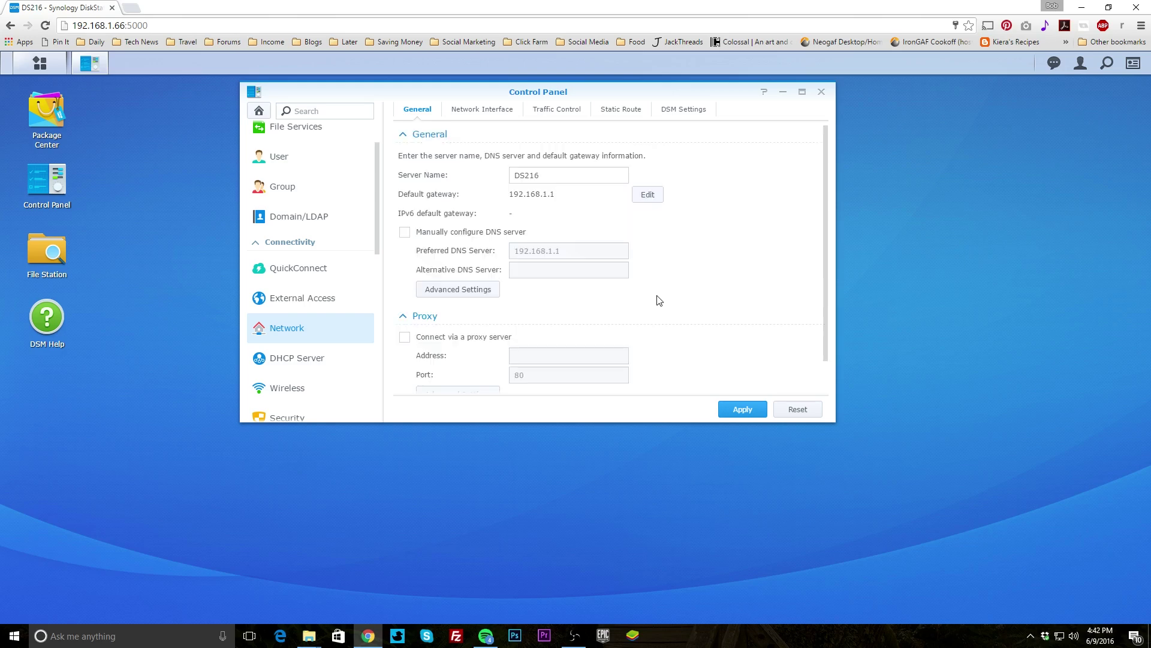
{"action": "left_click", "coordinate": [457, 112]}
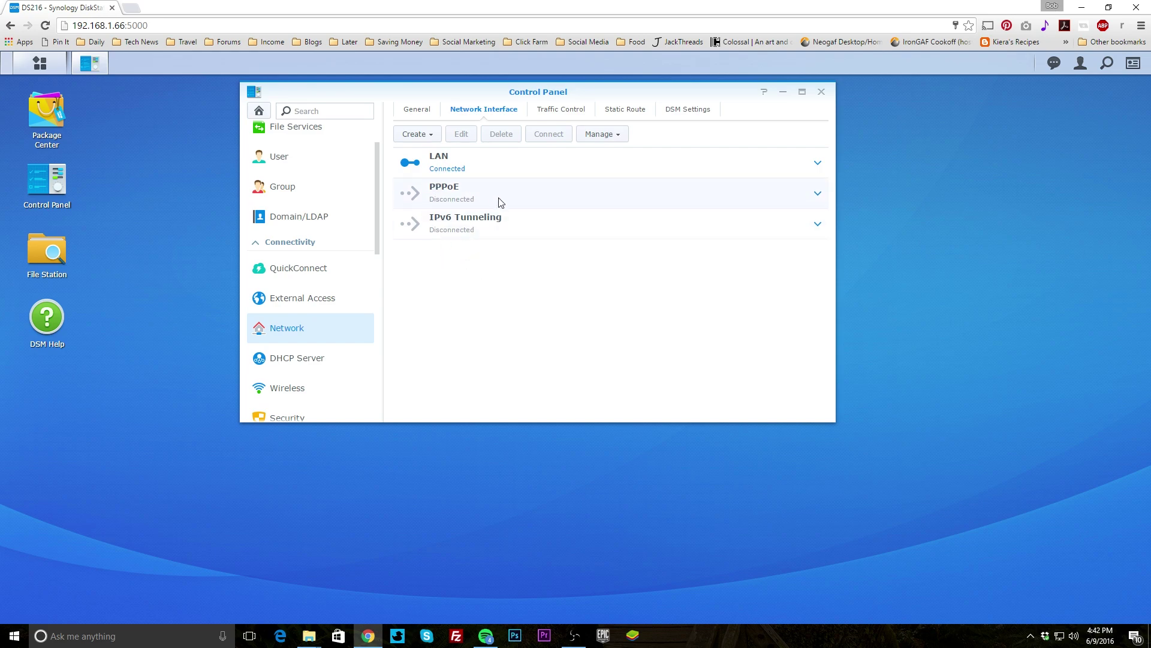
{"action": "left_click", "coordinate": [557, 114]}
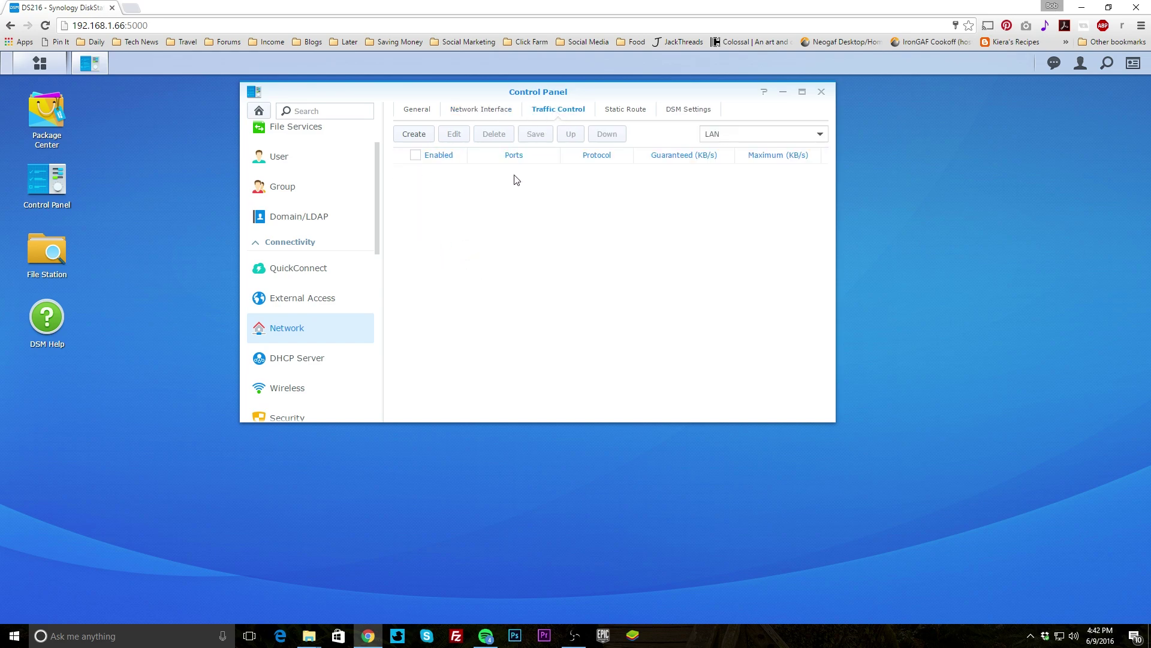
{"action": "left_click", "coordinate": [424, 135]}
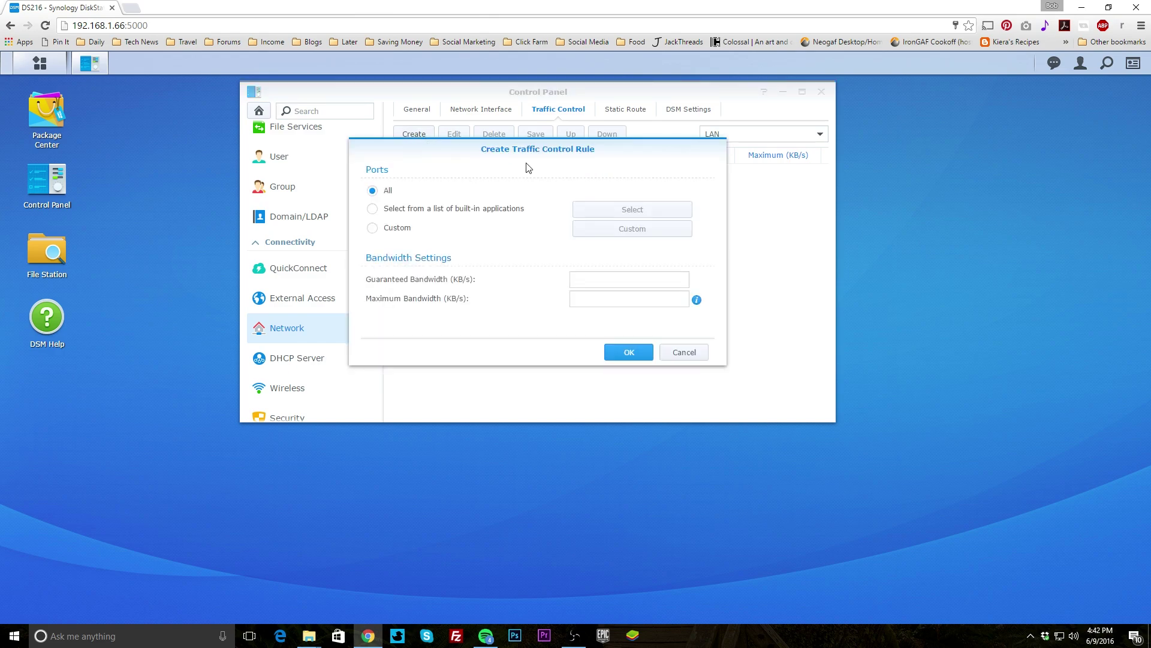
{"action": "left_click", "coordinate": [671, 354]}
Check the static route table and the DSM settings with ports 5000 and 5001.
{"action": "left_click", "coordinate": [614, 117]}
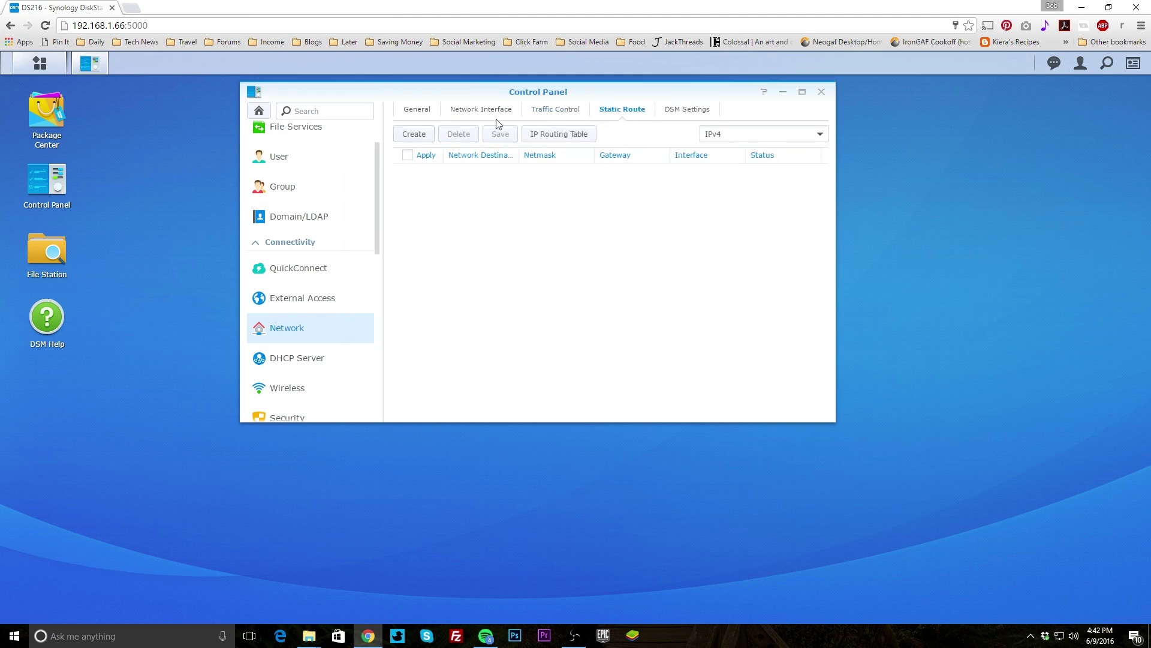
{"action": "left_click", "coordinate": [689, 115]}
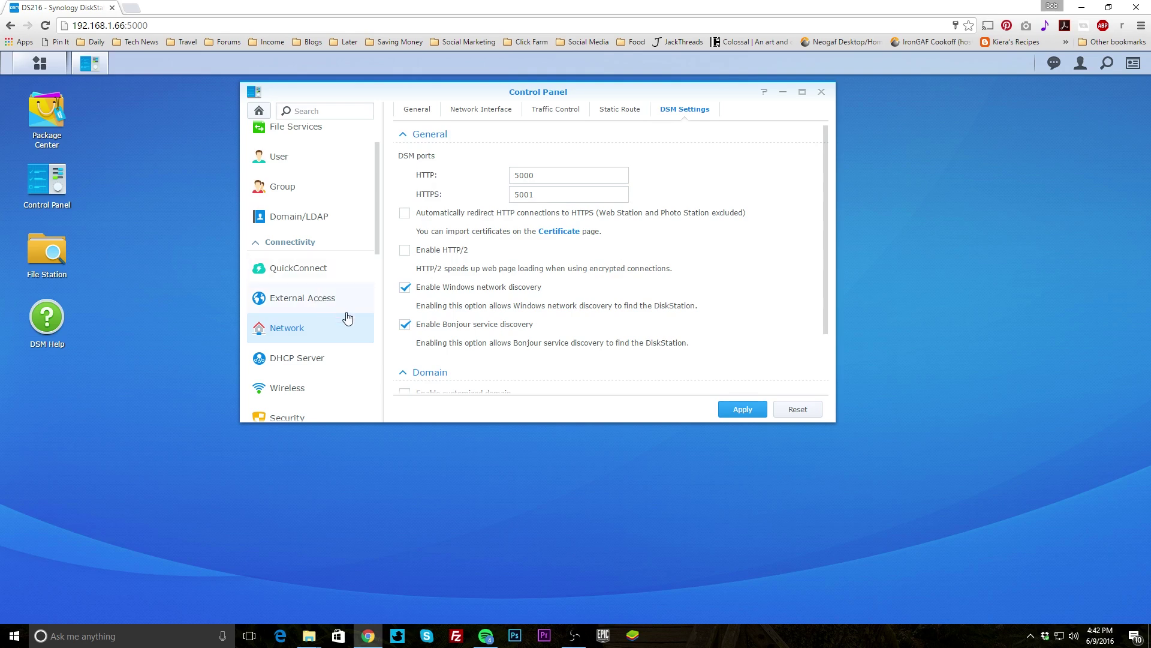
{"action": "scroll", "coordinate": [347, 318], "scroll_direction": "down", "scroll_amount": 1}
{"action": "left_click", "coordinate": [302, 299]}
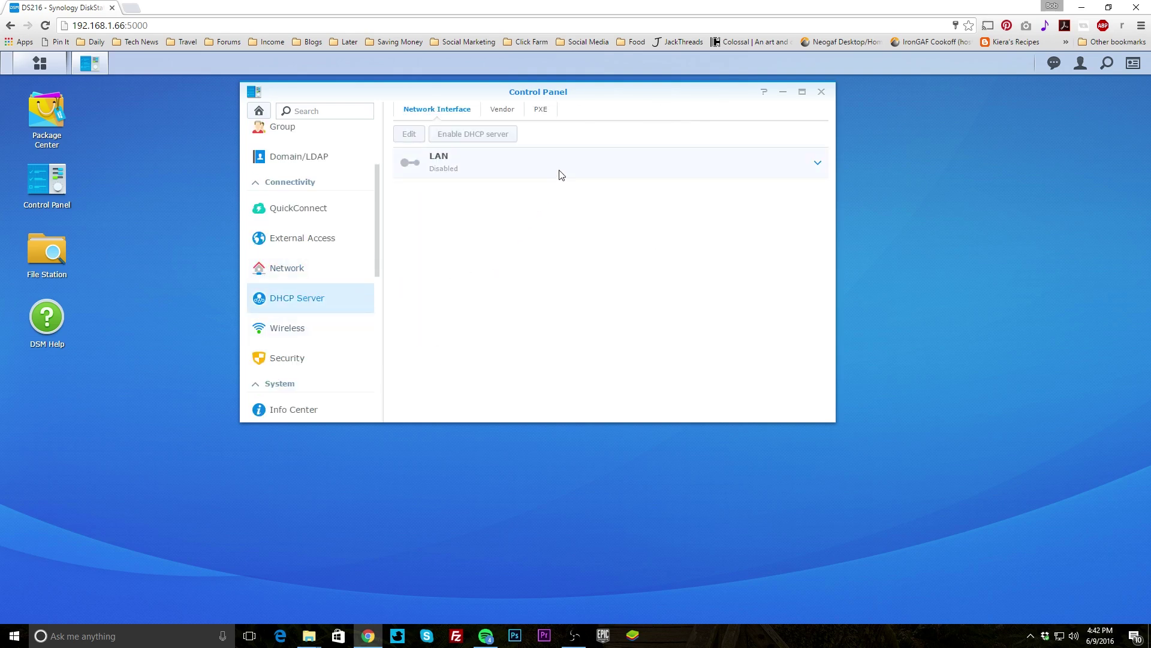
Look over the DHCP vendor list and PXE boot options, then view the Wireless Network Map.
{"action": "left_click", "coordinate": [488, 115]}
{"action": "left_click", "coordinate": [536, 109]}
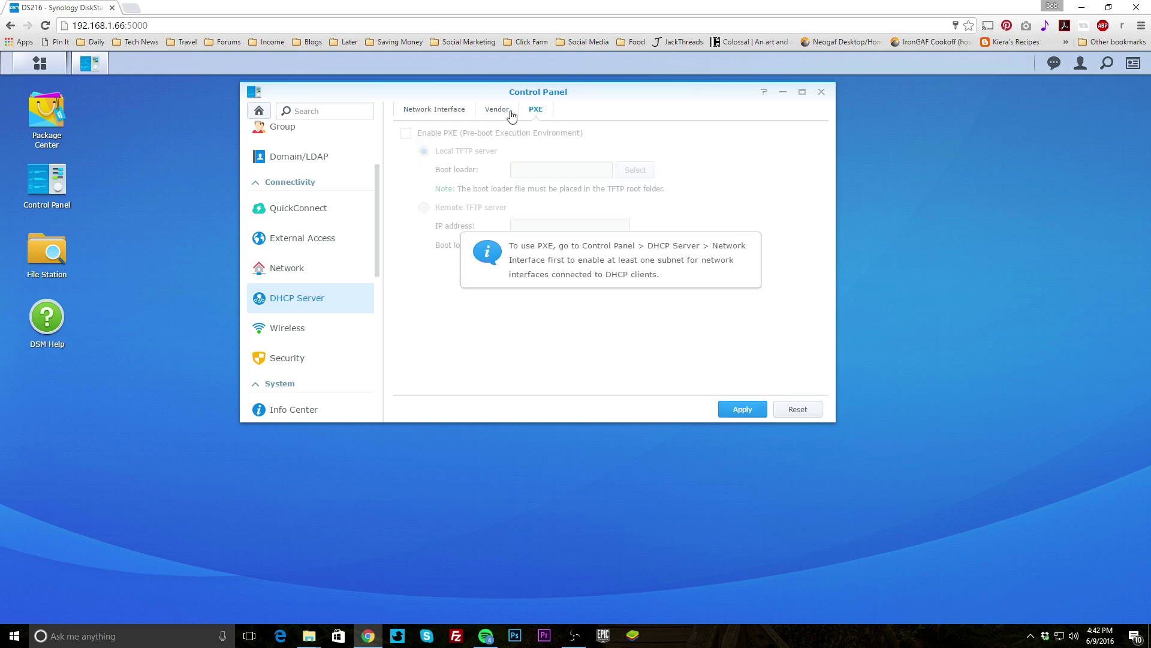
{"action": "left_click", "coordinate": [292, 328]}
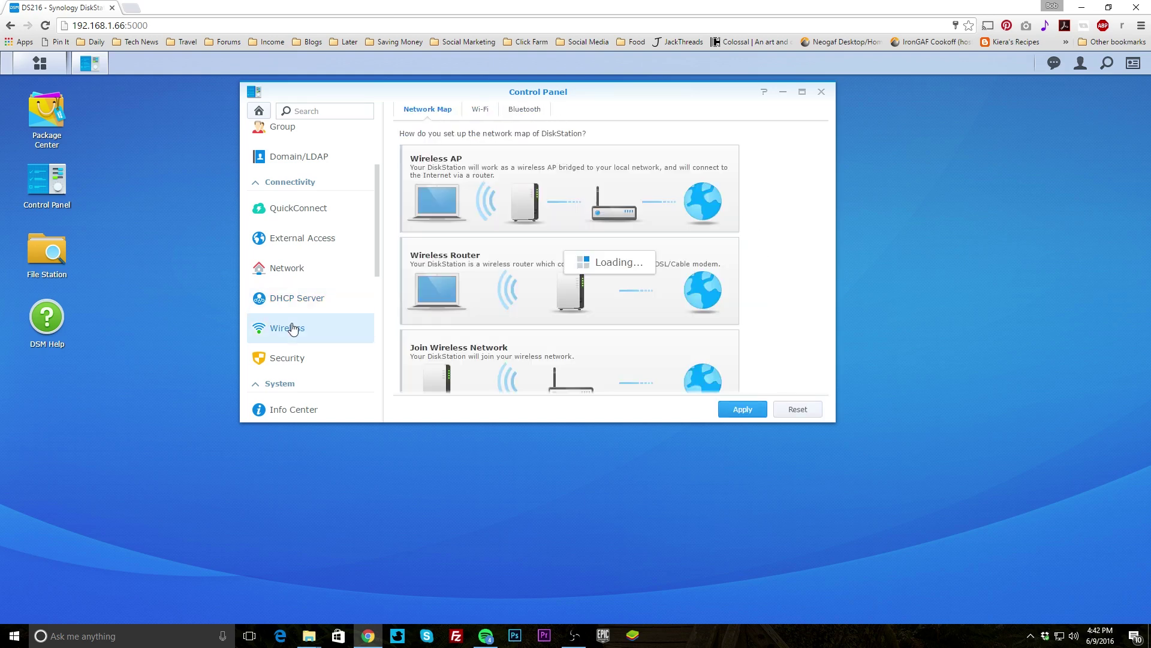
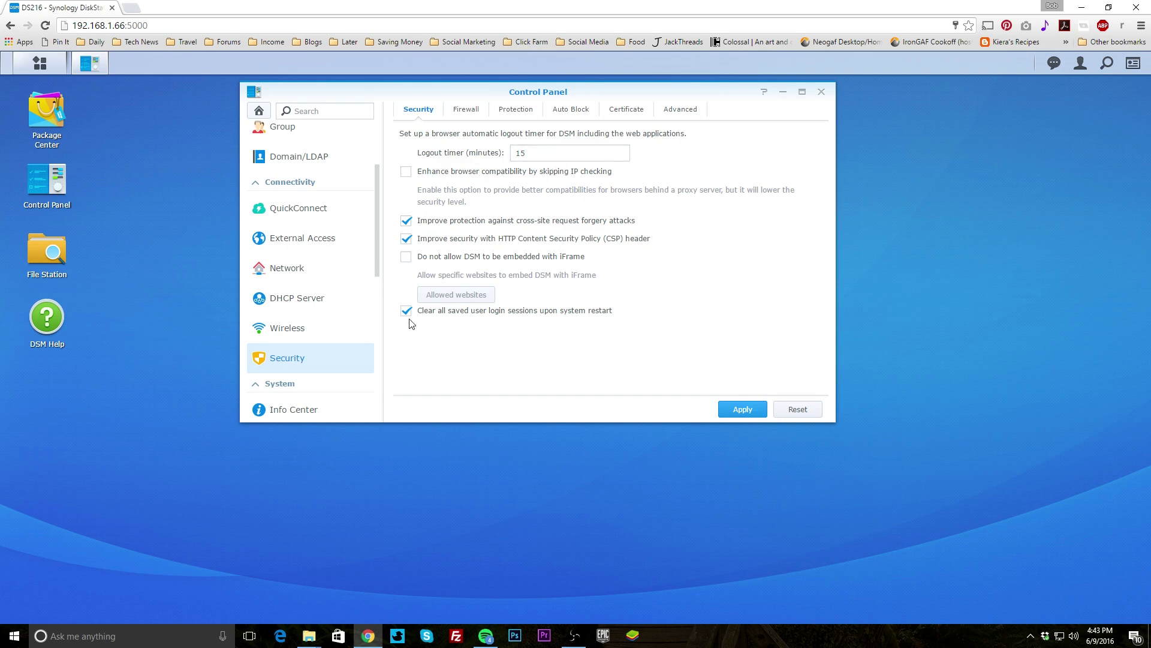
Review the Firewall, Protection, Auto Block, Certificate and Advanced security settings.
{"action": "left_click", "coordinate": [460, 113]}
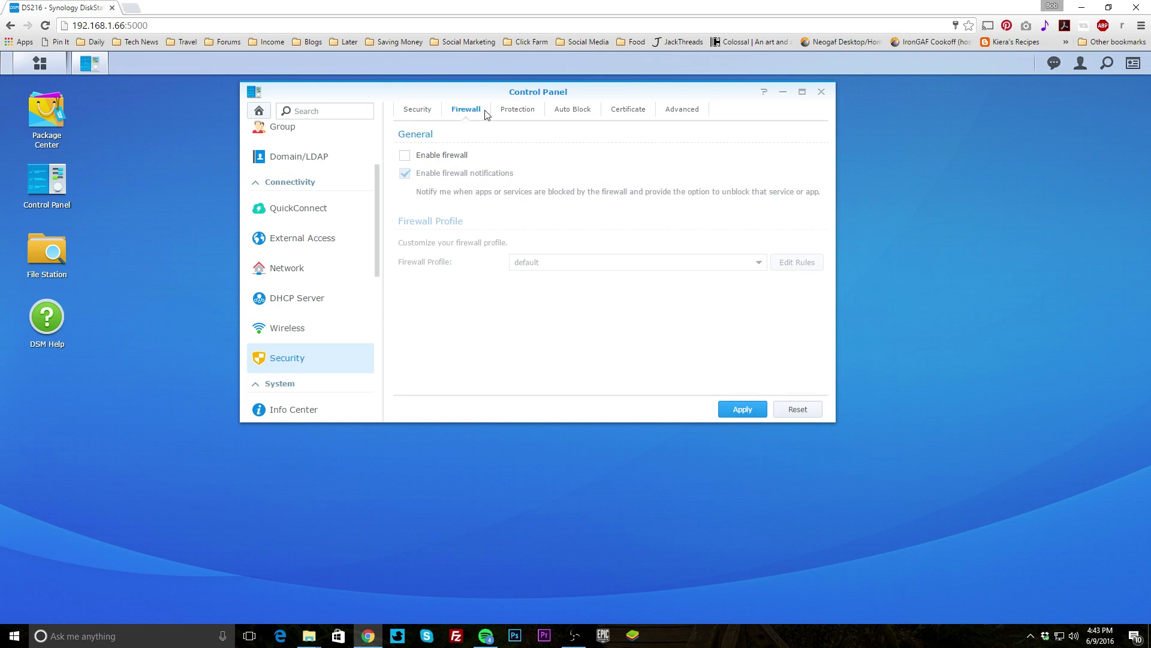
{"action": "left_click", "coordinate": [516, 113]}
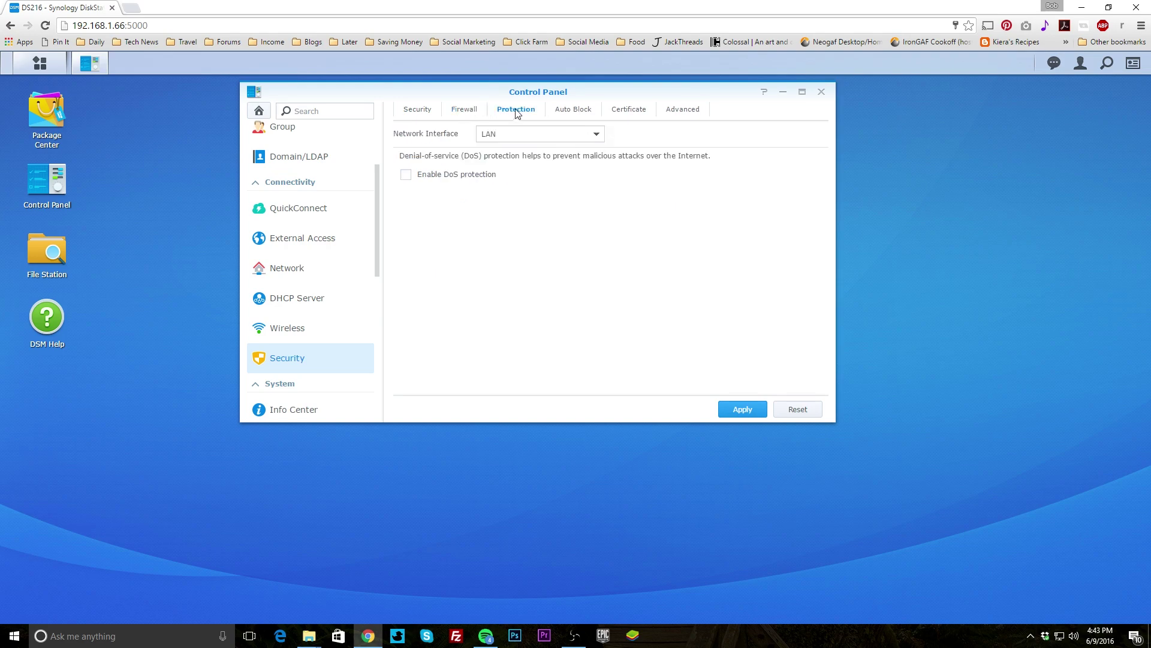
{"action": "left_click", "coordinate": [559, 114]}
{"action": "left_click", "coordinate": [629, 118]}
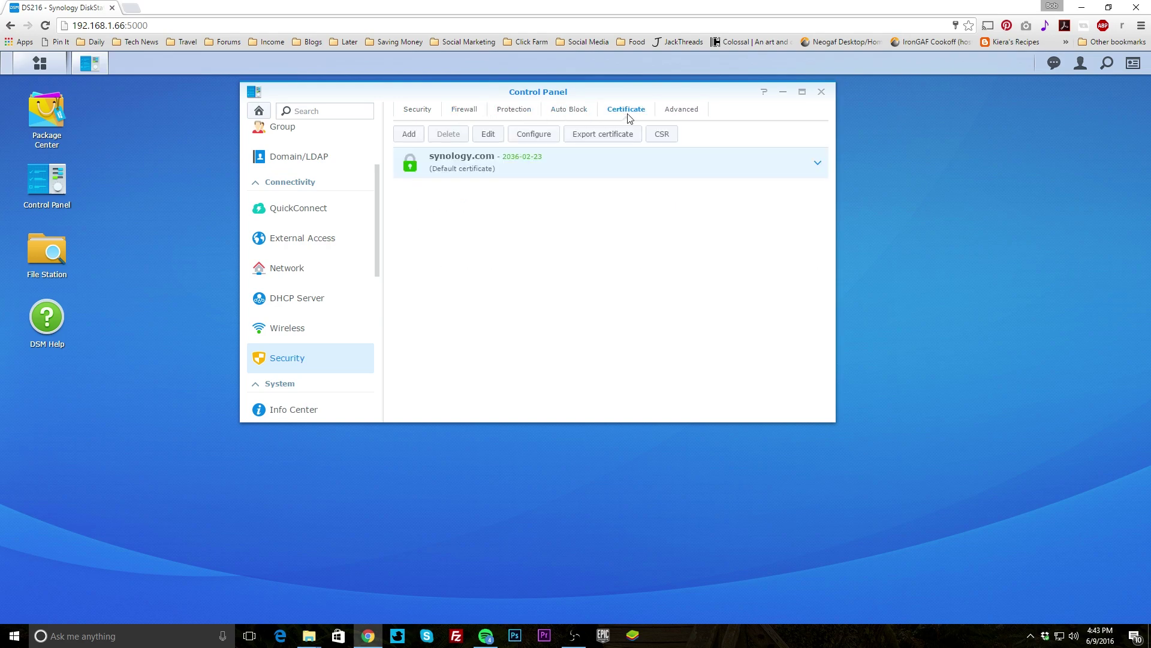
{"action": "left_click", "coordinate": [695, 115]}
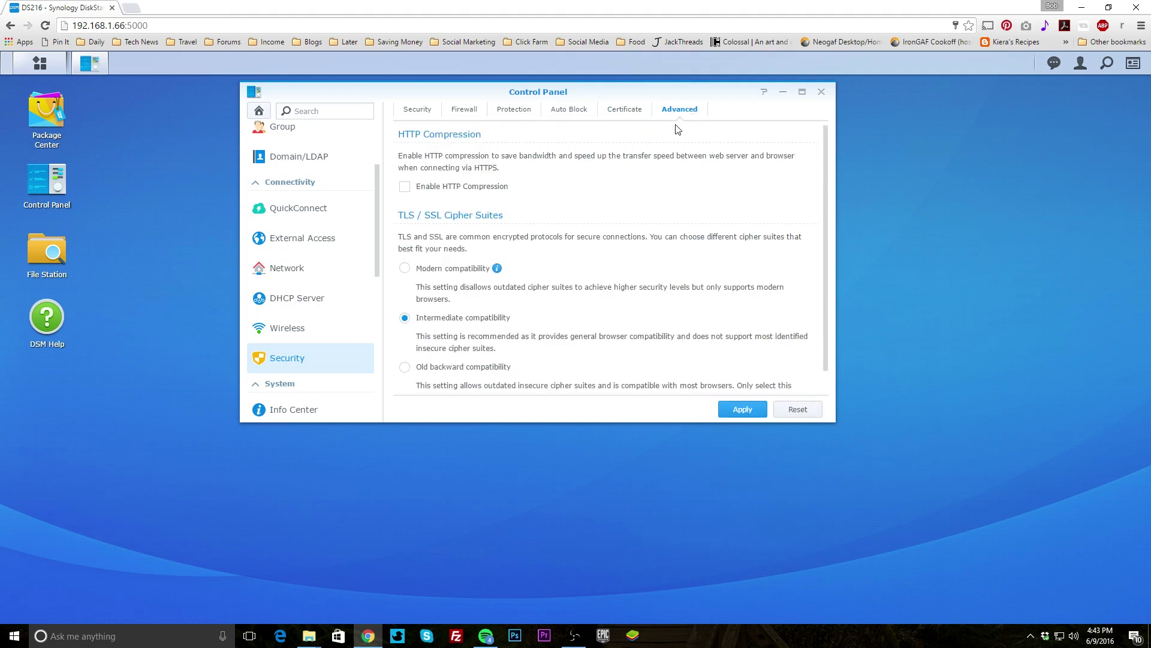
Show Info Center's General tab: DS216+ on DSM 6.0.1-7393 with 1024 MB memory.
{"action": "scroll", "coordinate": [628, 222], "scroll_direction": "down", "scroll_amount": 1}
{"action": "scroll", "coordinate": [646, 249], "scroll_direction": "up", "scroll_amount": 1}
{"action": "scroll", "coordinate": [336, 315], "scroll_direction": "down", "scroll_amount": 2}
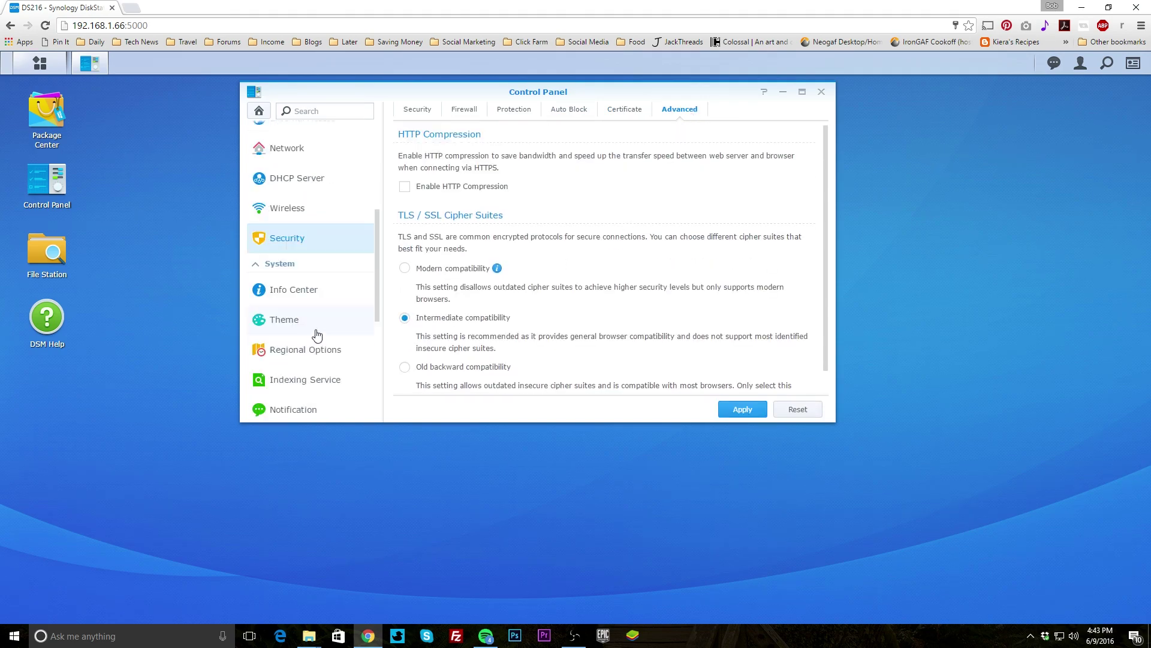
{"action": "scroll", "coordinate": [300, 288], "scroll_direction": "down", "scroll_amount": 1}
{"action": "left_click", "coordinate": [281, 236]}
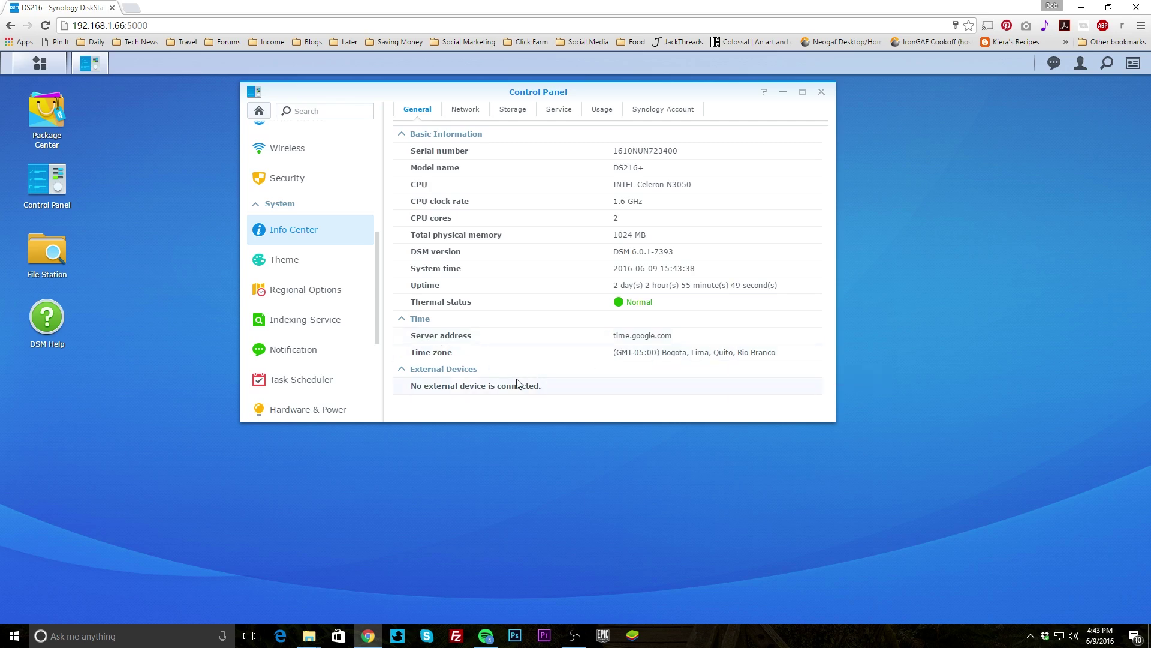
Review Info Center's Network, Storage and Service tabs.
{"action": "left_click", "coordinate": [460, 114]}
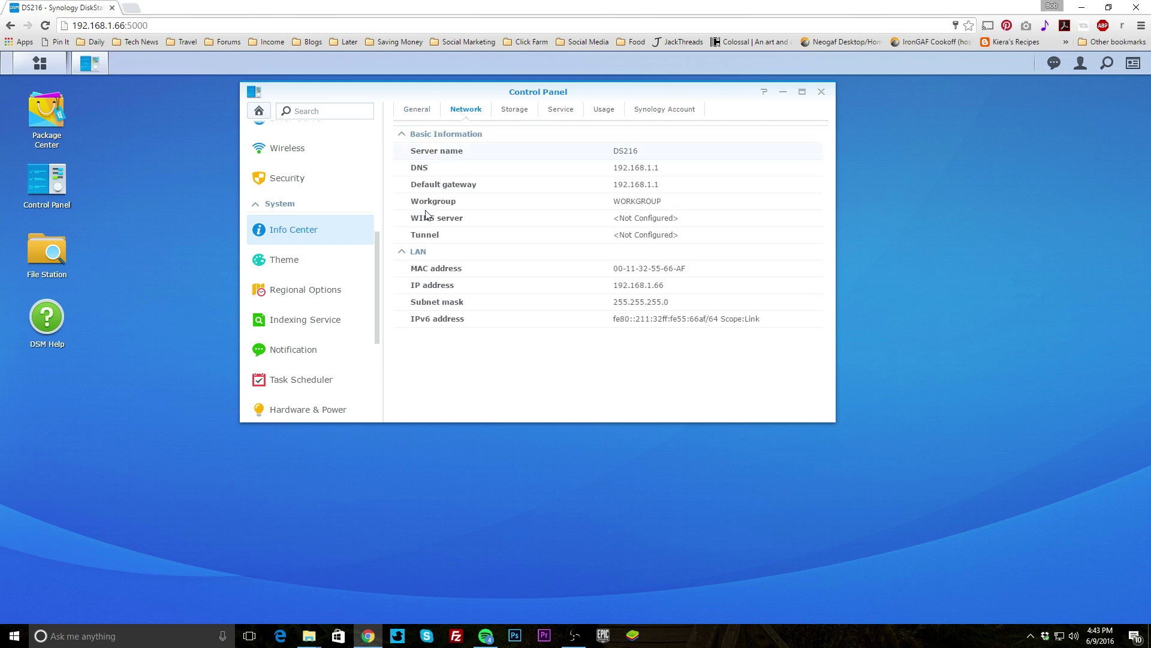
{"action": "left_click", "coordinate": [520, 117]}
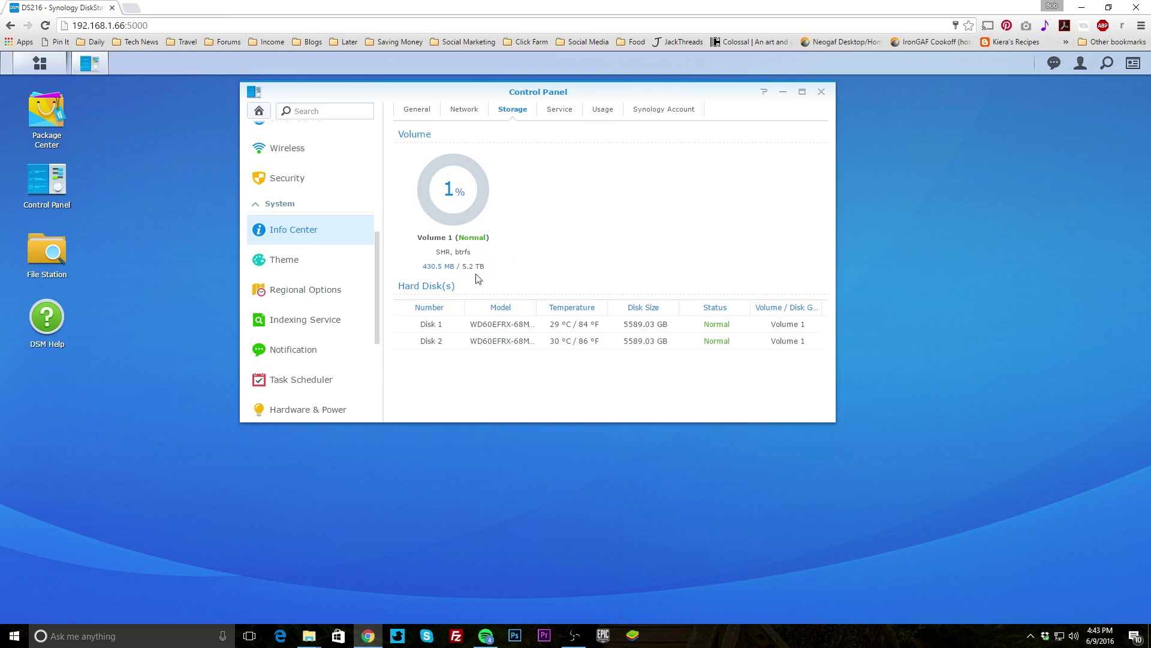
{"action": "left_click", "coordinate": [554, 109]}
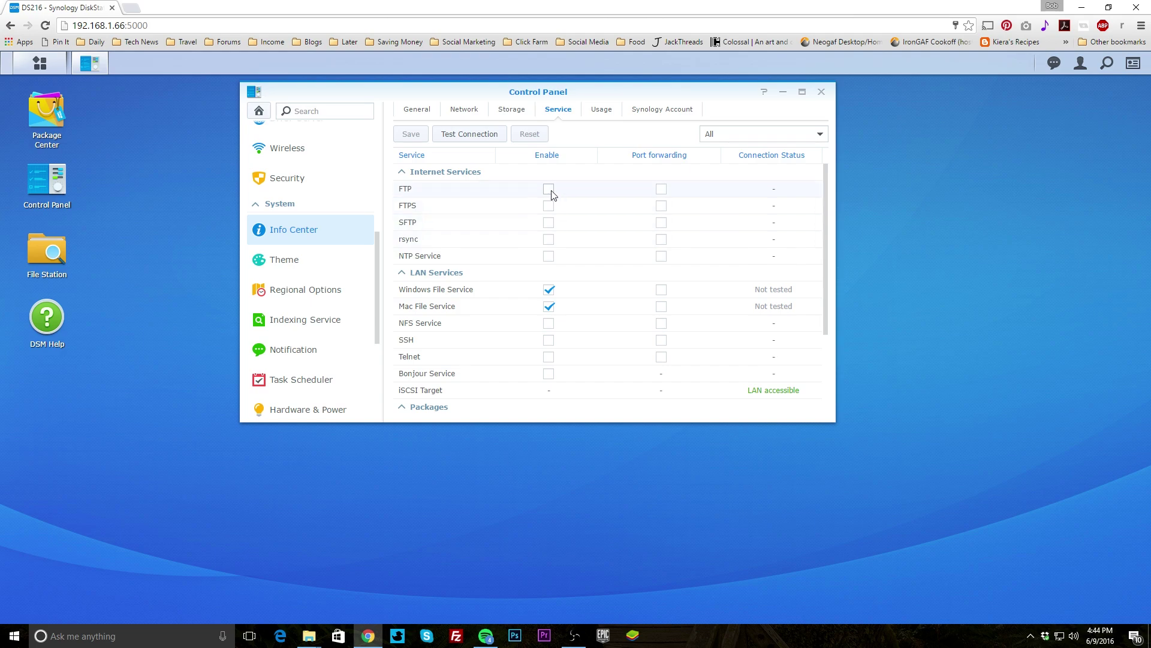
{"action": "scroll", "coordinate": [553, 327], "scroll_direction": "down", "scroll_amount": 2}
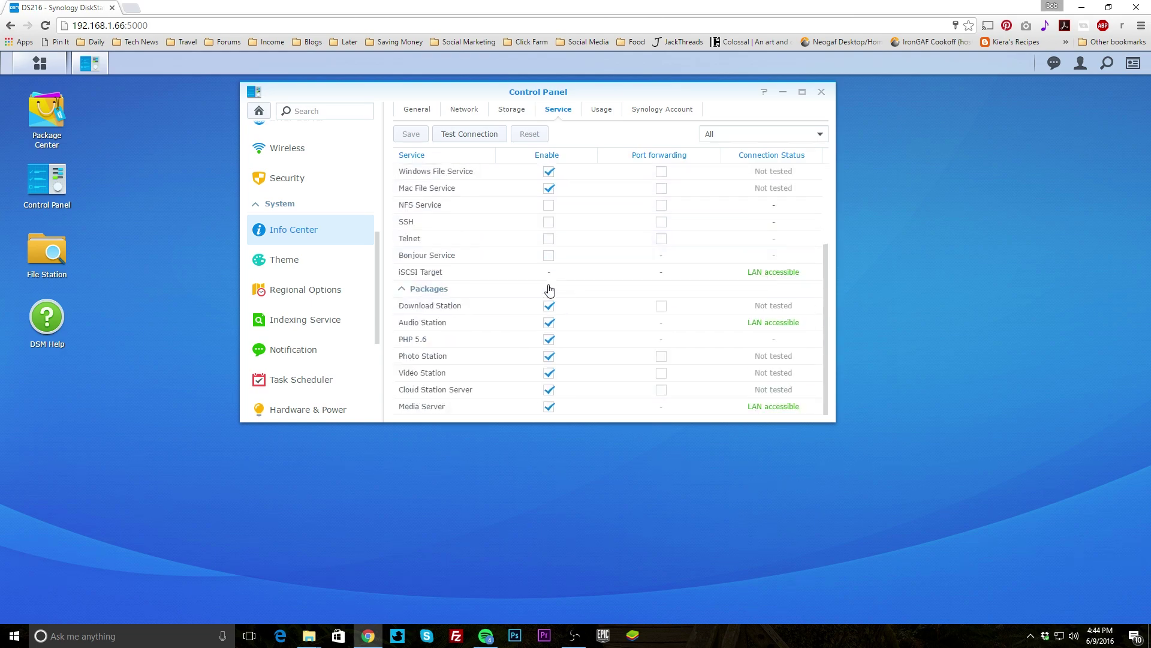
{"action": "scroll", "coordinate": [684, 378], "scroll_direction": "up", "scroll_amount": 3}
Check Usage and Synology Account details, then show the Theme's Login Style settings.
{"action": "left_click", "coordinate": [598, 113]}
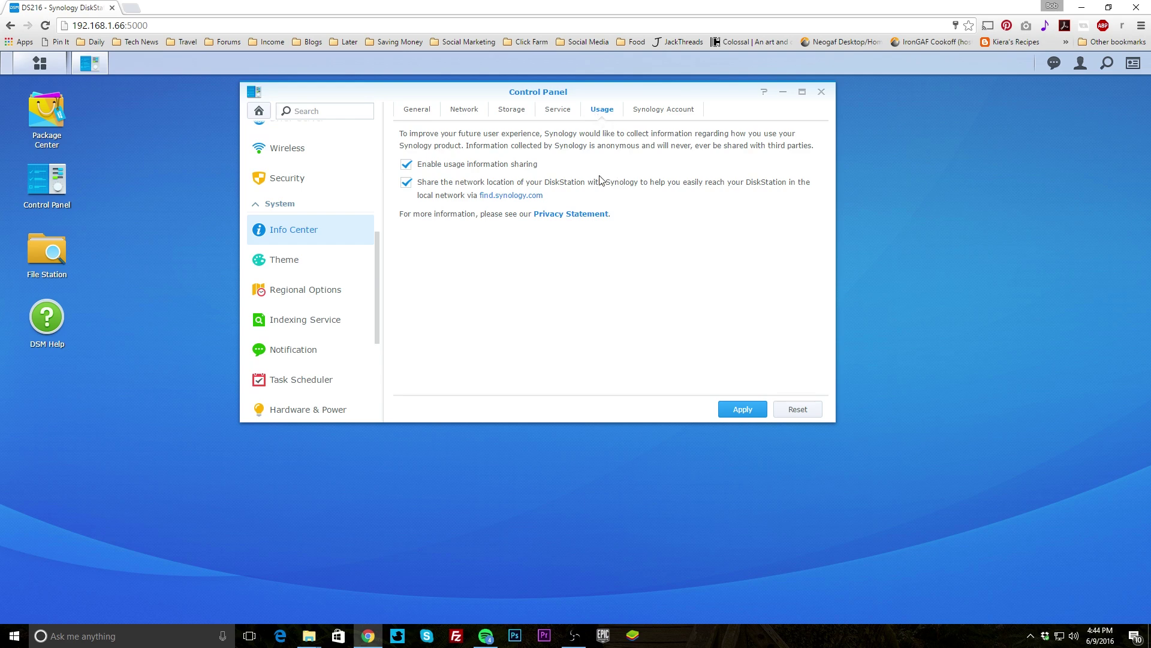
{"action": "left_click_drag", "start_coordinate": [656, 100], "coordinate": [655, 102]}
{"action": "left_click", "coordinate": [657, 115]}
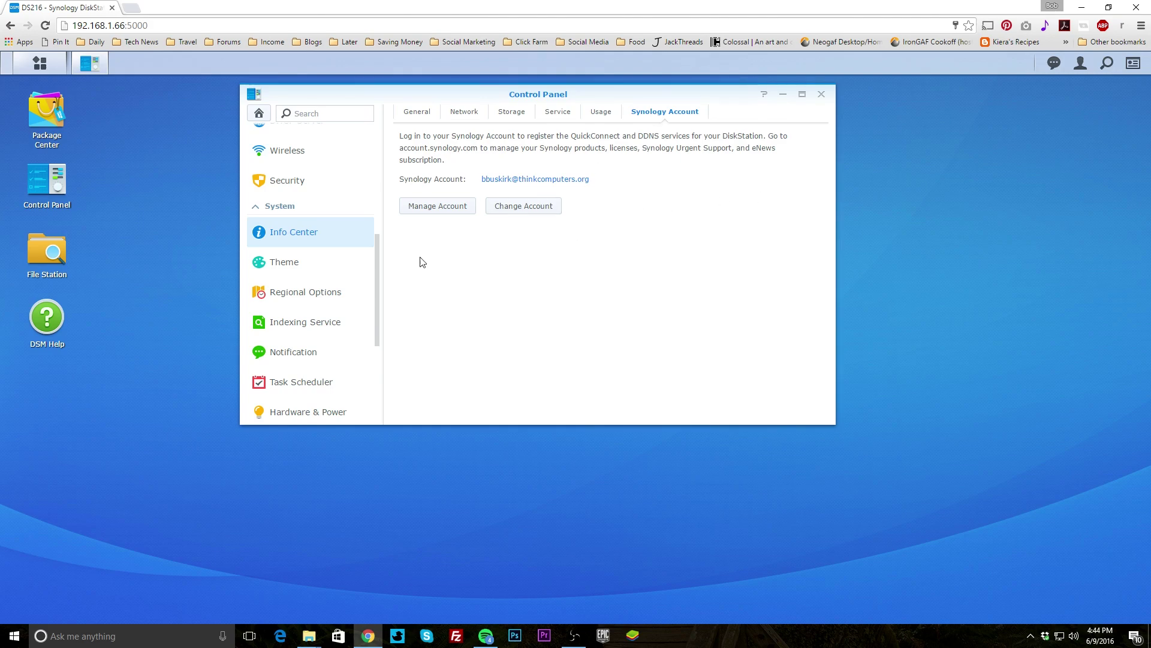
{"action": "left_click", "coordinate": [324, 263]}
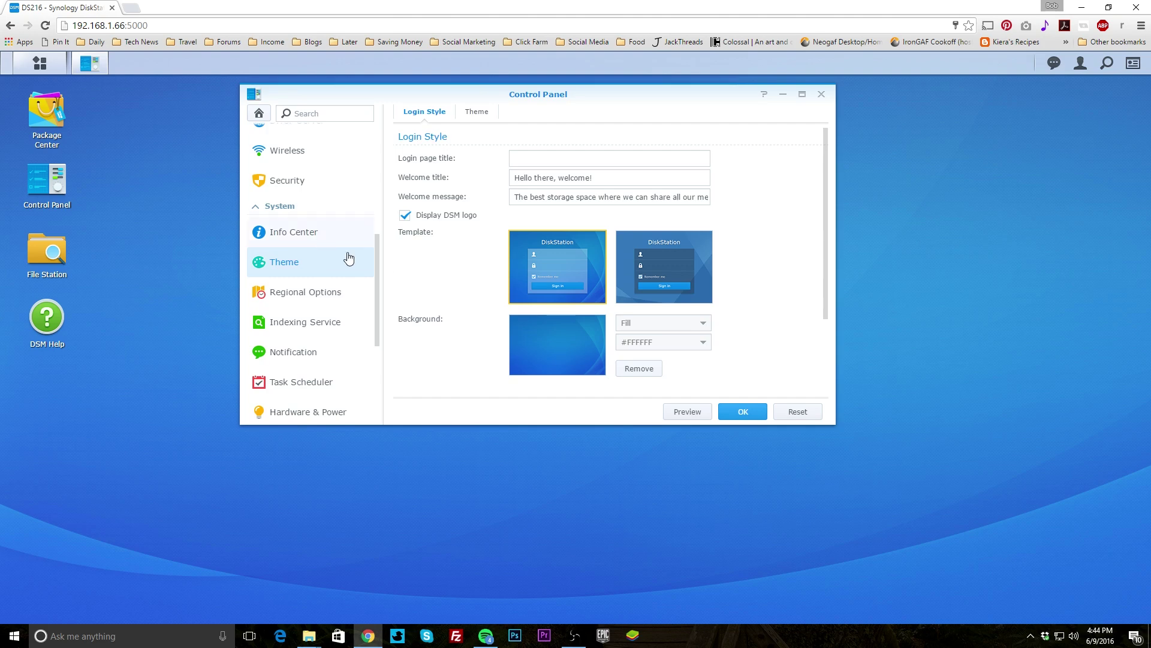
Page through the desktop theme preview slides on the Theme tab.
{"action": "scroll", "coordinate": [611, 258], "scroll_direction": "down", "scroll_amount": 3}
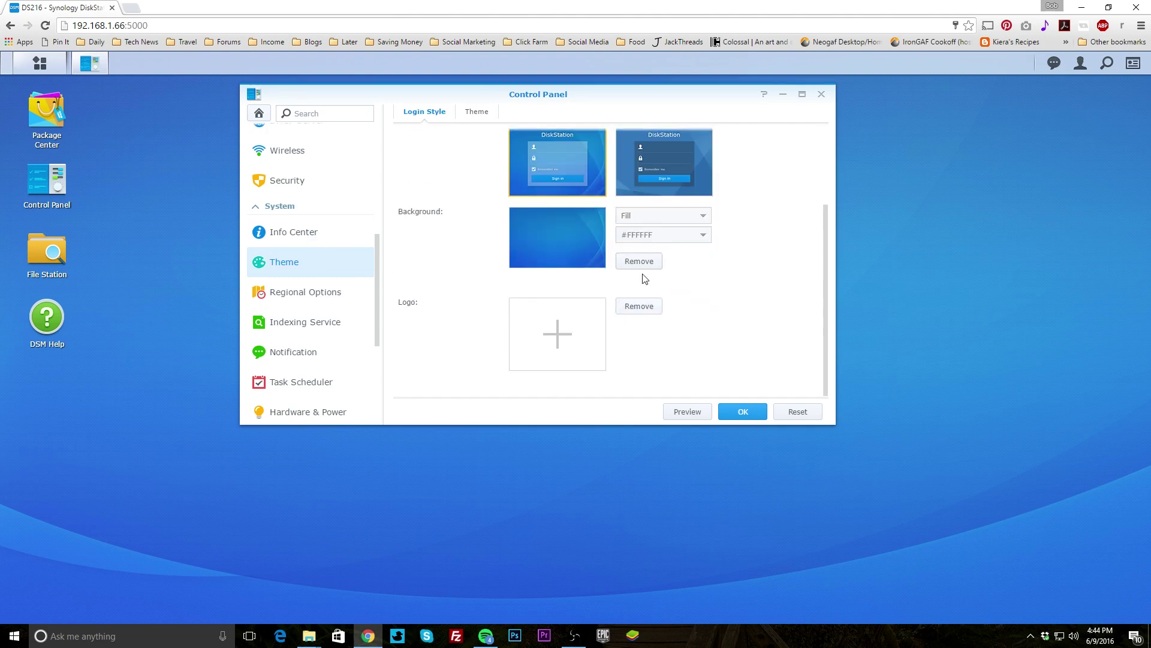
{"action": "scroll", "coordinate": [594, 354], "scroll_direction": "up", "scroll_amount": 3}
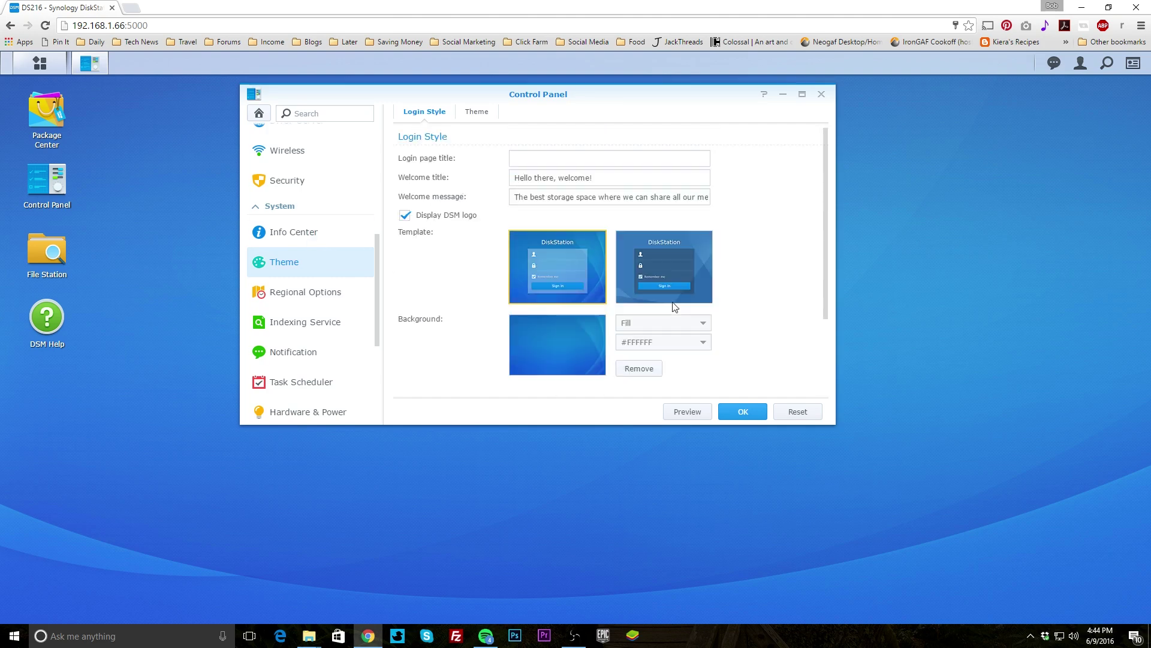
{"action": "left_click", "coordinate": [474, 112]}
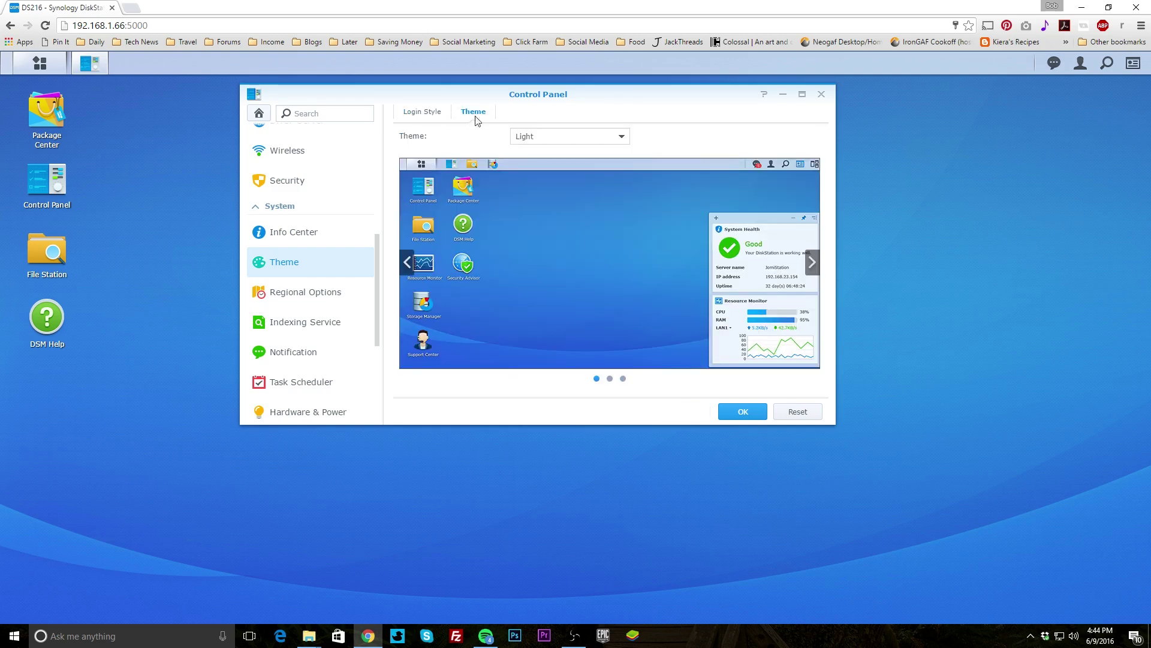
{"action": "left_click", "coordinate": [610, 379]}
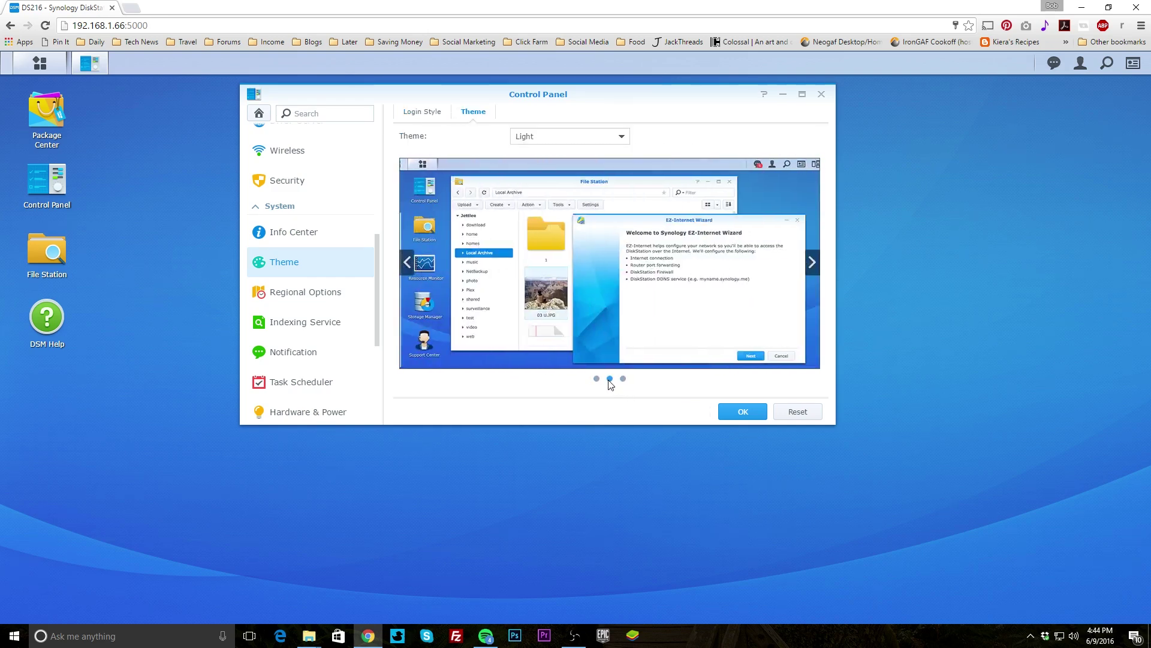
{"action": "left_click", "coordinate": [623, 378]}
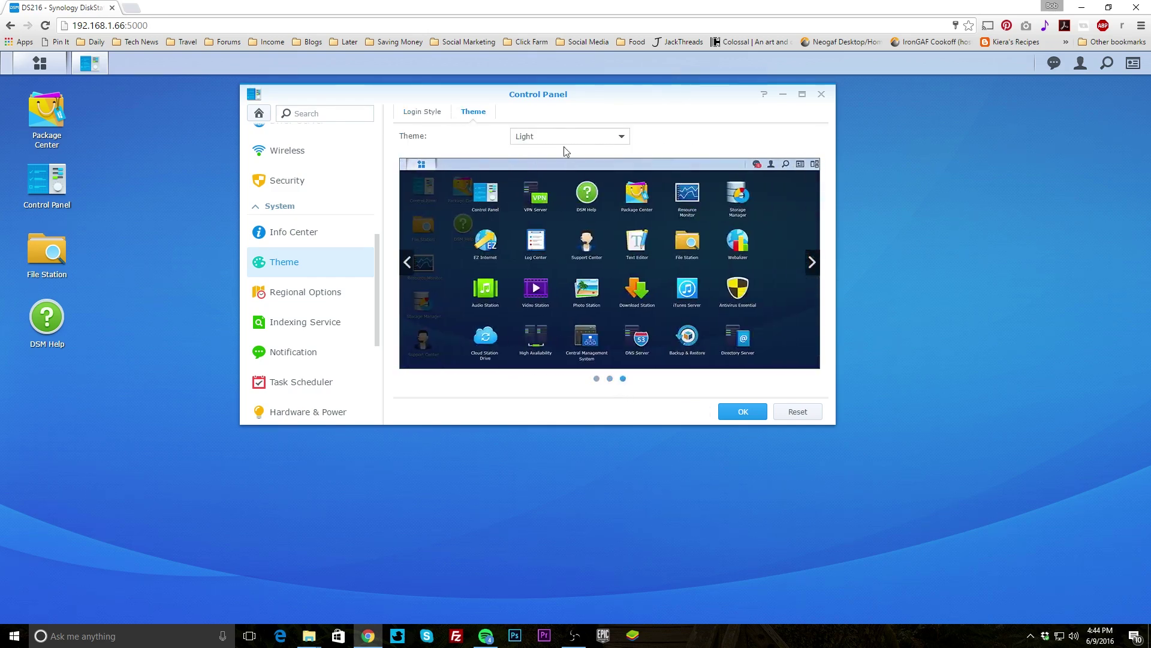
Switch the desktop theme to Dark, back to Light, then show Regional Options time settings.
{"action": "left_click", "coordinate": [574, 138]}
{"action": "left_click", "coordinate": [562, 172]}
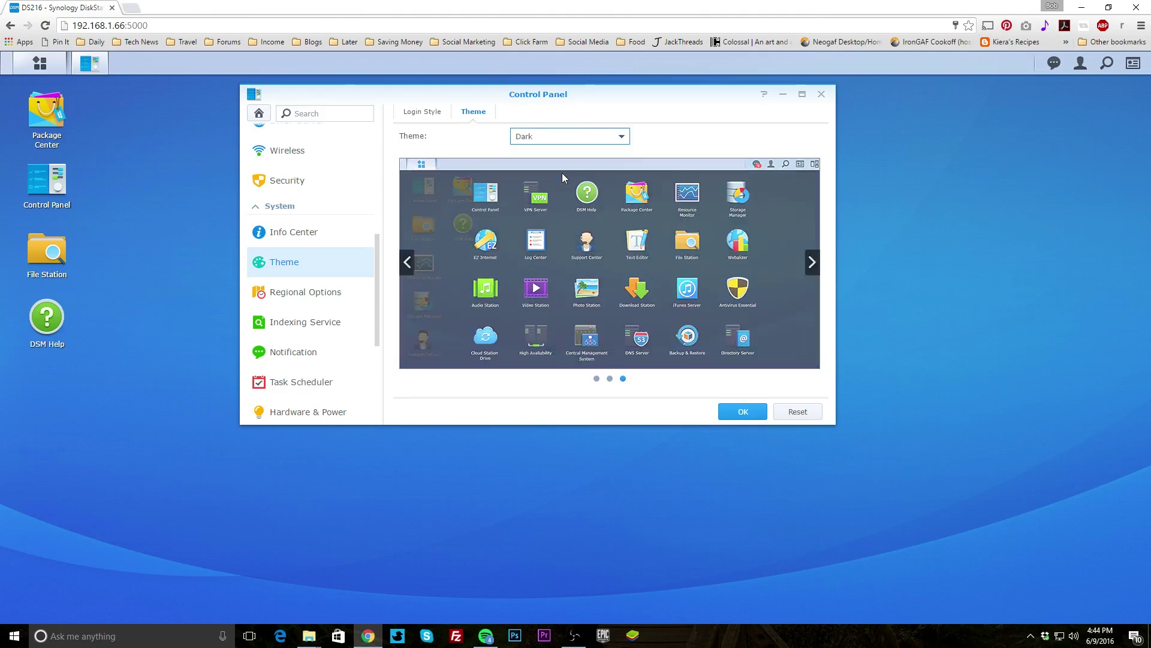
{"action": "left_click", "coordinate": [610, 378]}
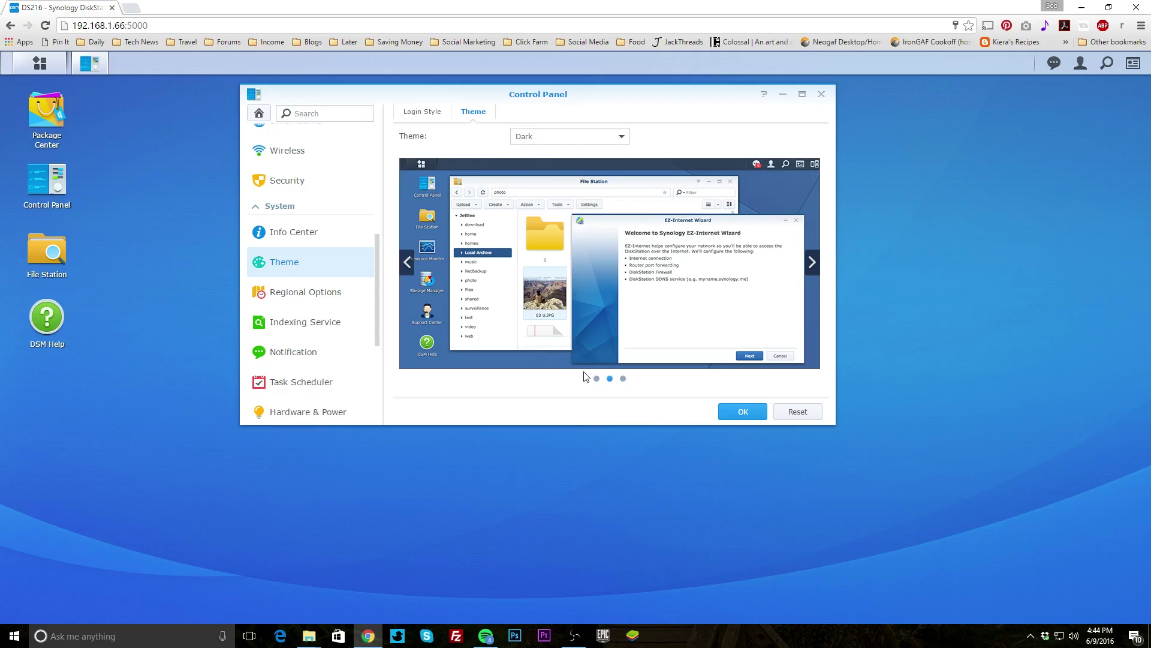
{"action": "left_click", "coordinate": [537, 137]}
{"action": "left_click", "coordinate": [541, 153]}
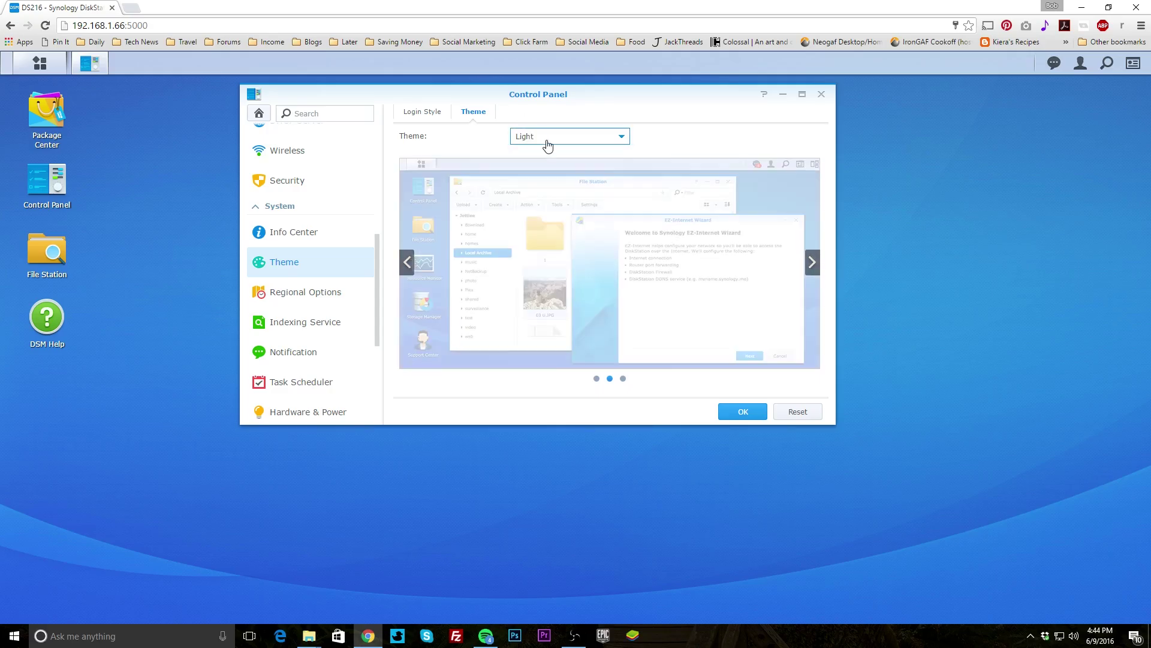
{"action": "left_click", "coordinate": [309, 305]}
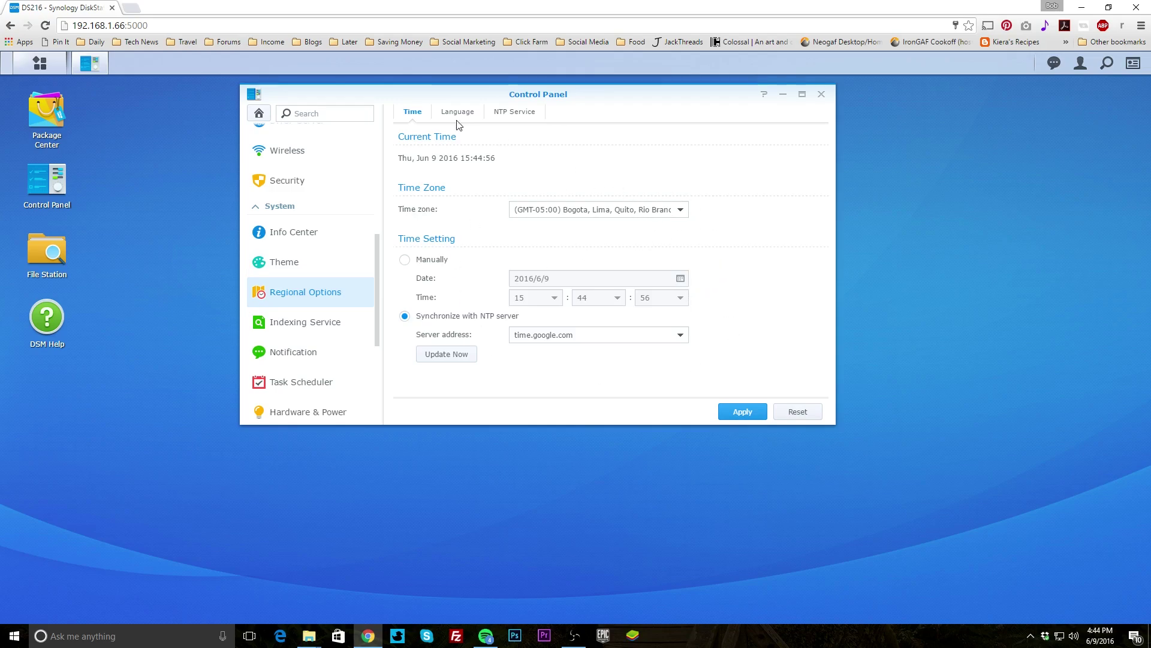
Look over media and file indexing settings, ending on the Notification Email tab.
{"action": "left_click", "coordinate": [329, 334]}
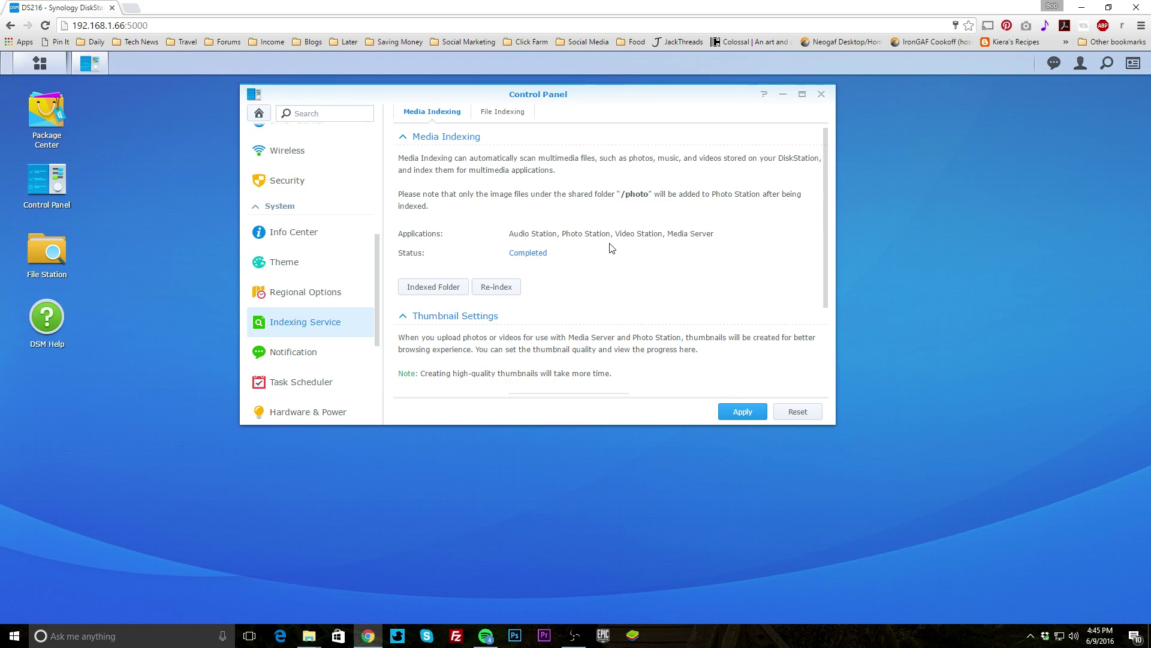
{"action": "scroll", "coordinate": [610, 262], "scroll_direction": "down", "scroll_amount": 2}
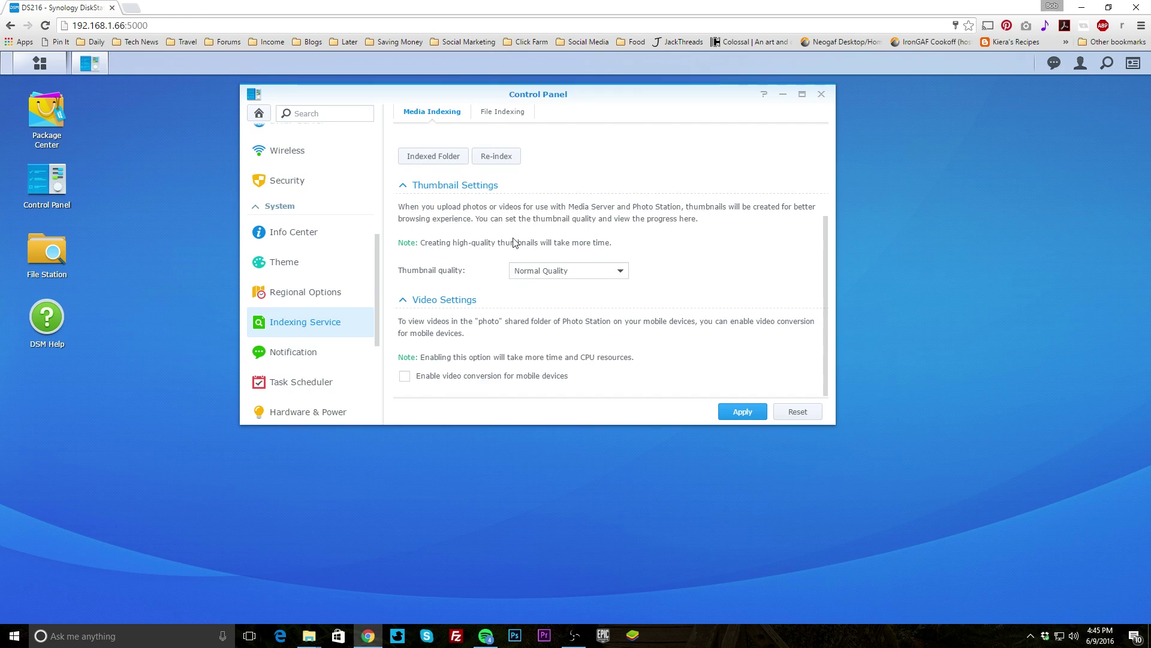
{"action": "left_click", "coordinate": [502, 113]}
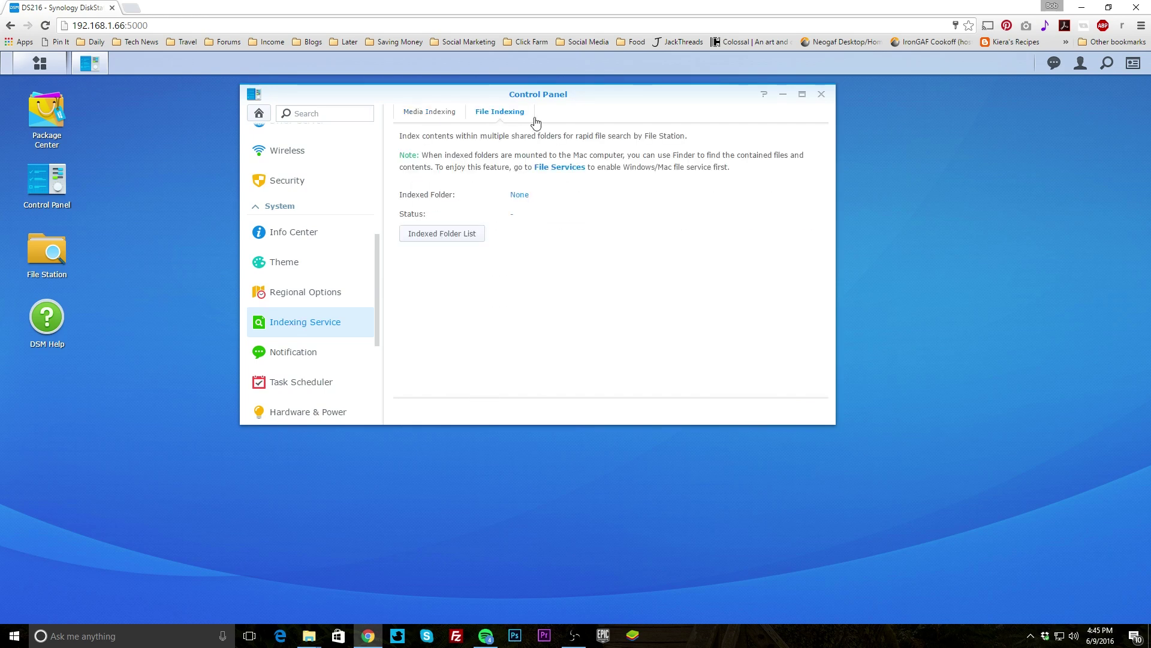
{"action": "left_click", "coordinate": [287, 356]}
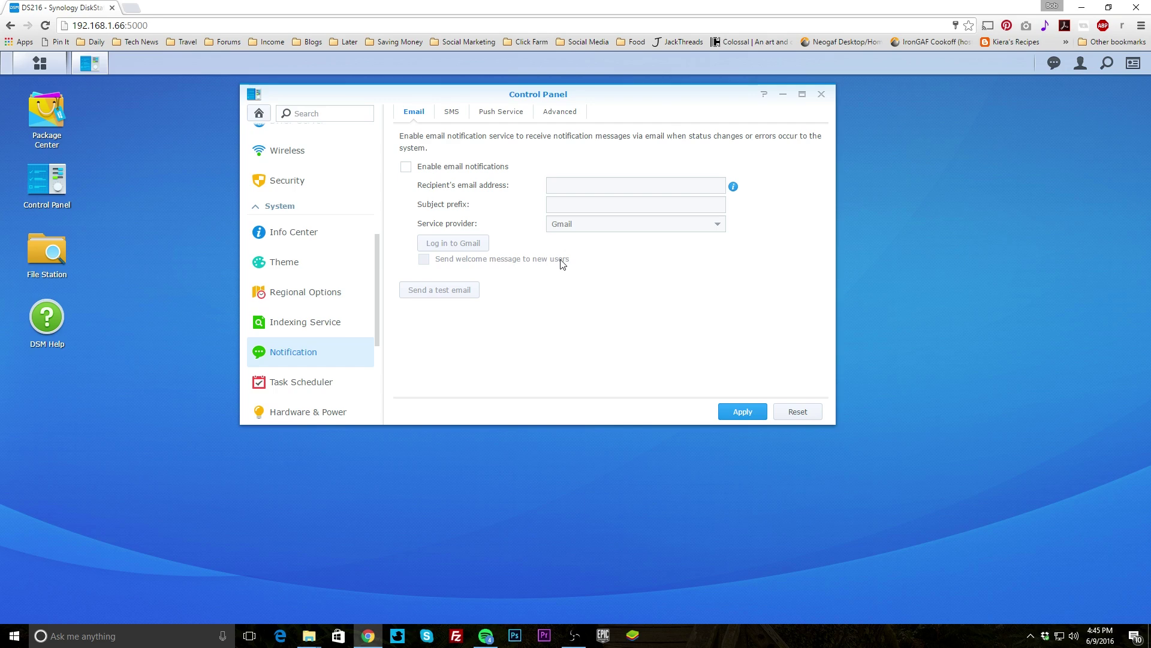
List the scheduled tasks: DSM Auto Update and two S.M.A.R.T. Test tasks.
{"action": "left_click", "coordinate": [299, 390]}
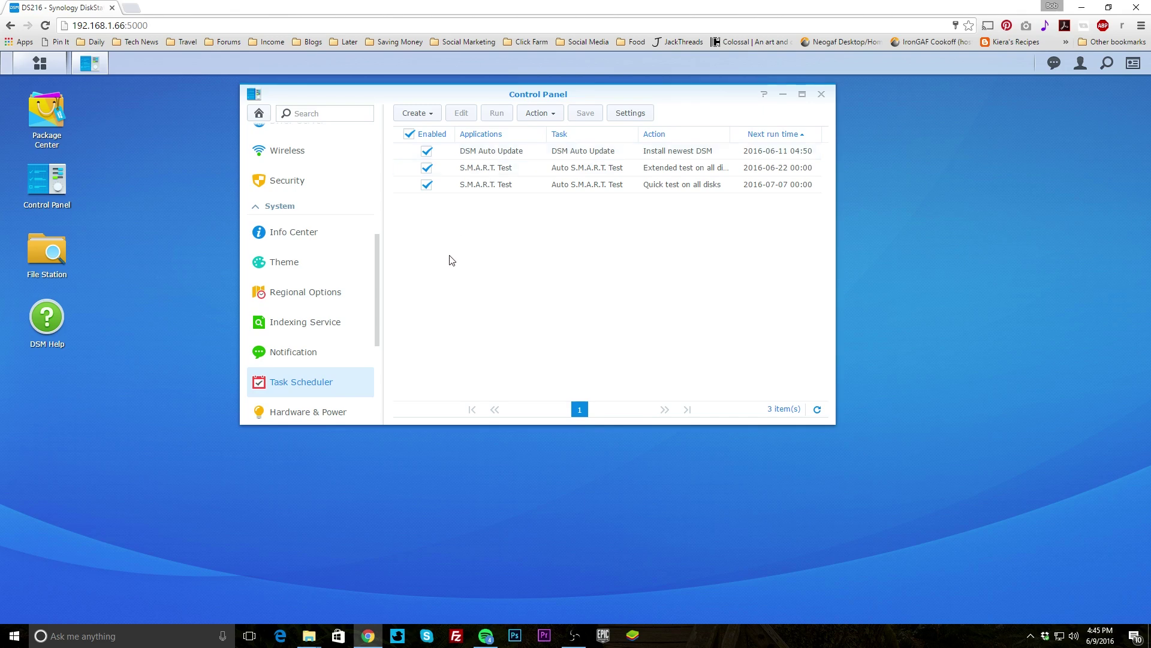
{"action": "scroll", "coordinate": [368, 300], "scroll_direction": "down", "scroll_amount": 2}
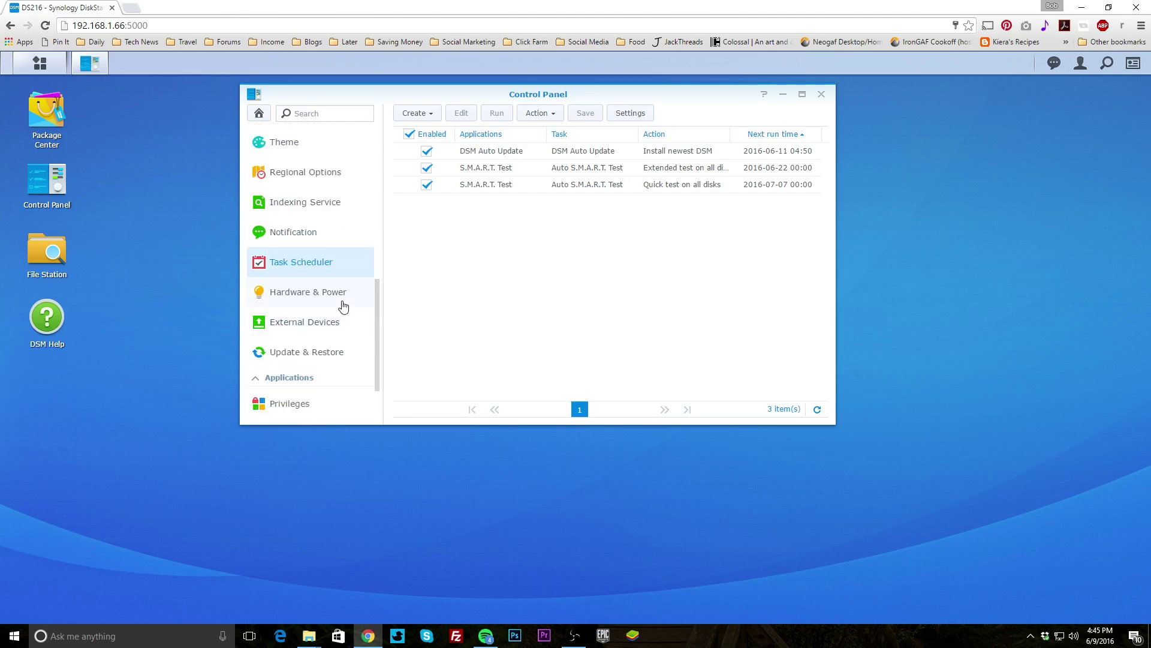
Scroll through Hardware & Power's General settings, with fan speed in Quiet Mode.
{"action": "left_click", "coordinate": [342, 301]}
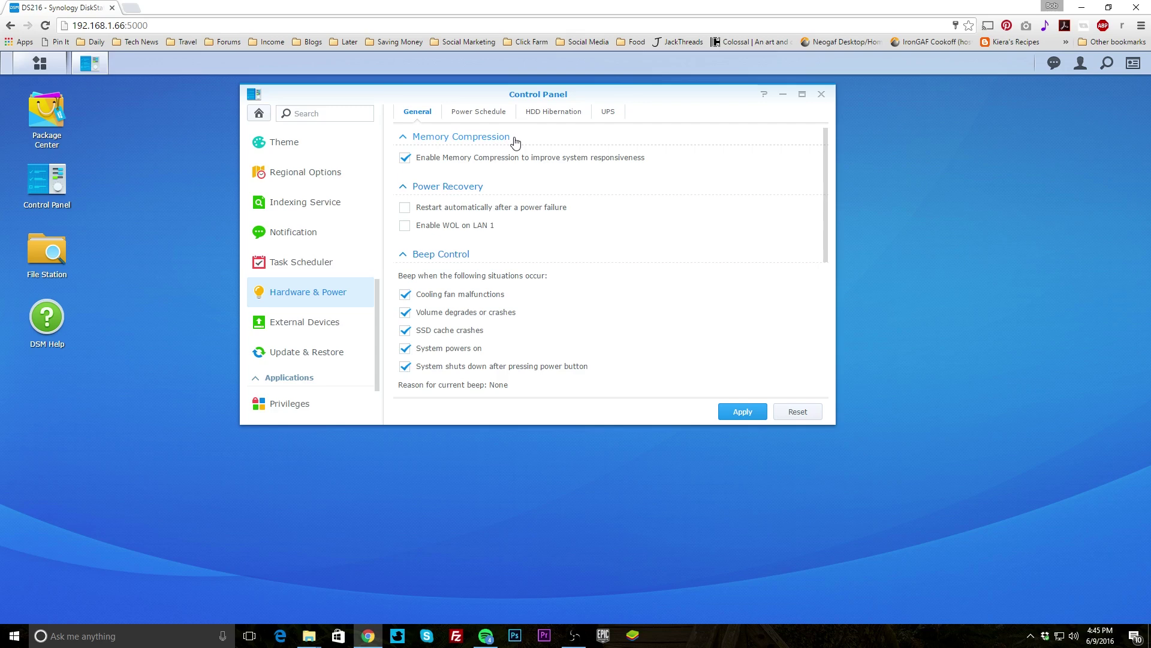
{"action": "scroll", "coordinate": [635, 285], "scroll_direction": "down", "scroll_amount": 3}
{"action": "scroll", "coordinate": [633, 267], "scroll_direction": "up", "scroll_amount": 1}
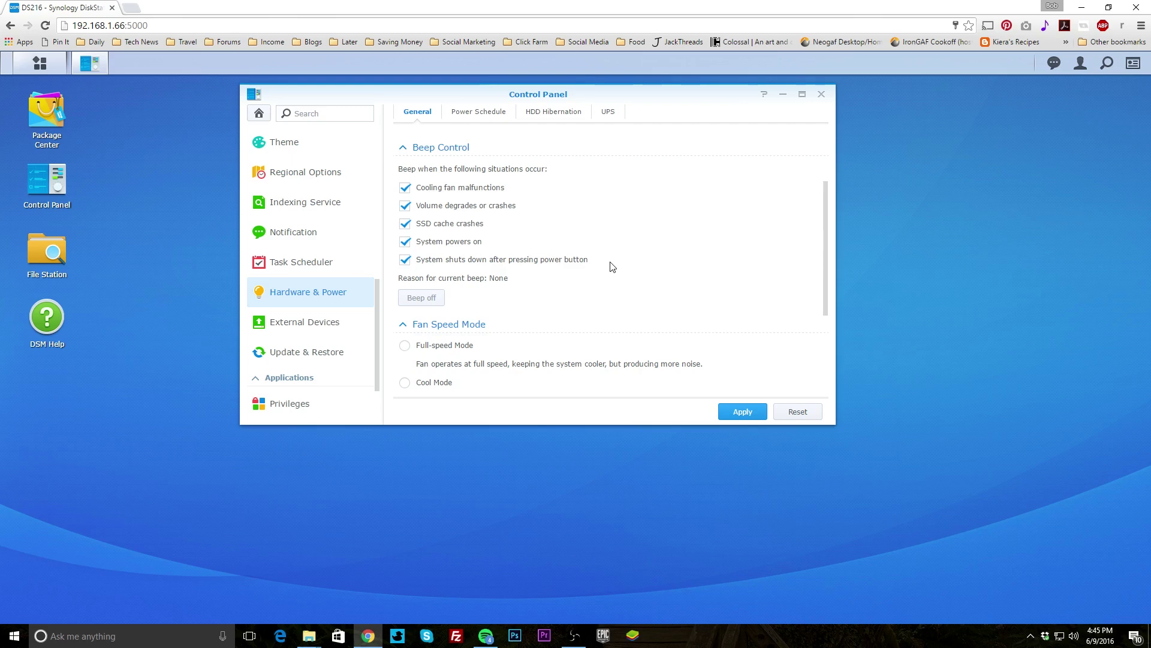
{"action": "scroll", "coordinate": [610, 273], "scroll_direction": "down", "scroll_amount": 1}
{"action": "scroll", "coordinate": [608, 279], "scroll_direction": "down", "scroll_amount": 1}
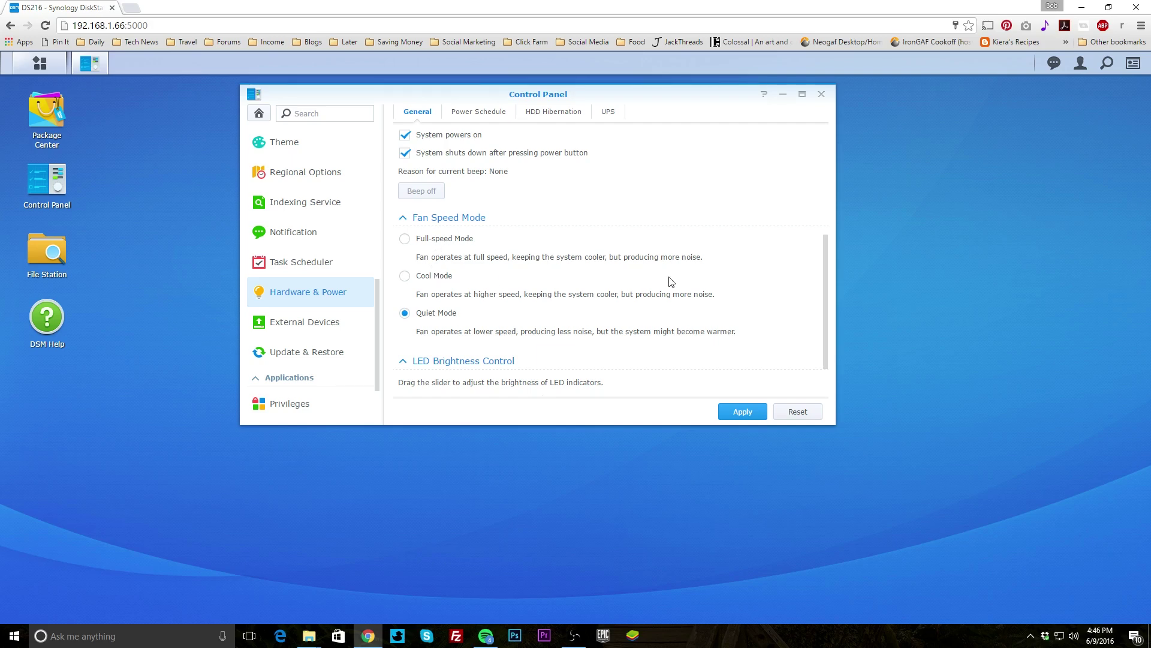
{"action": "scroll", "coordinate": [669, 284], "scroll_direction": "down", "scroll_amount": 1}
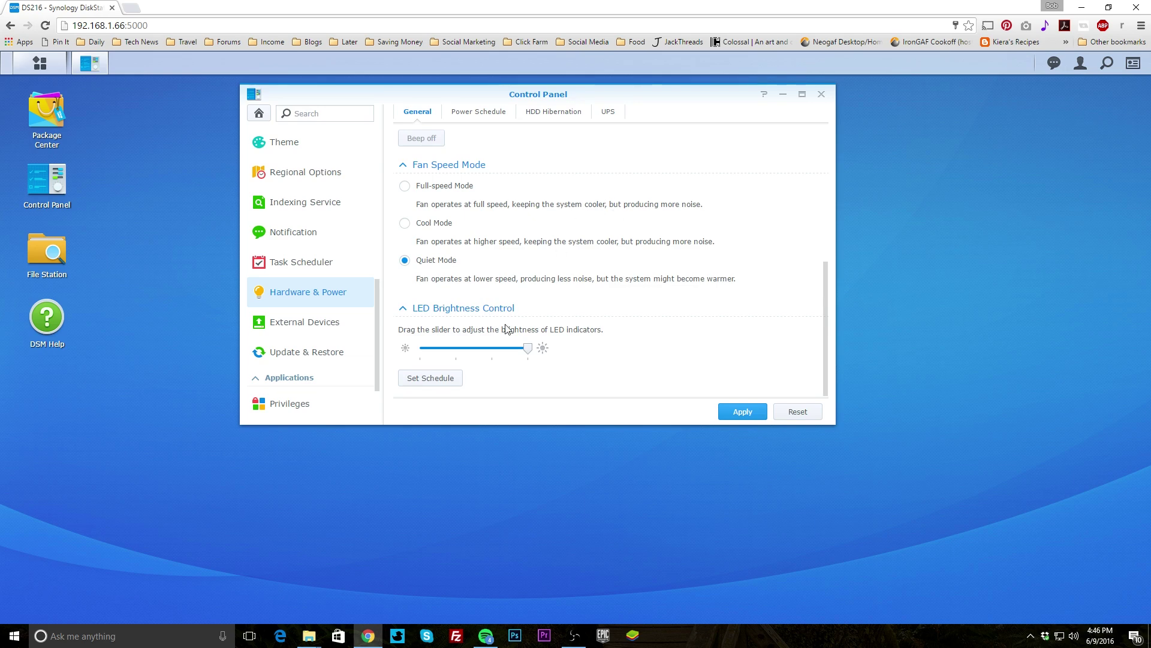
Open and cancel the LED brightness schedule, then view the empty Power Schedule.
{"action": "left_click", "coordinate": [455, 382]}
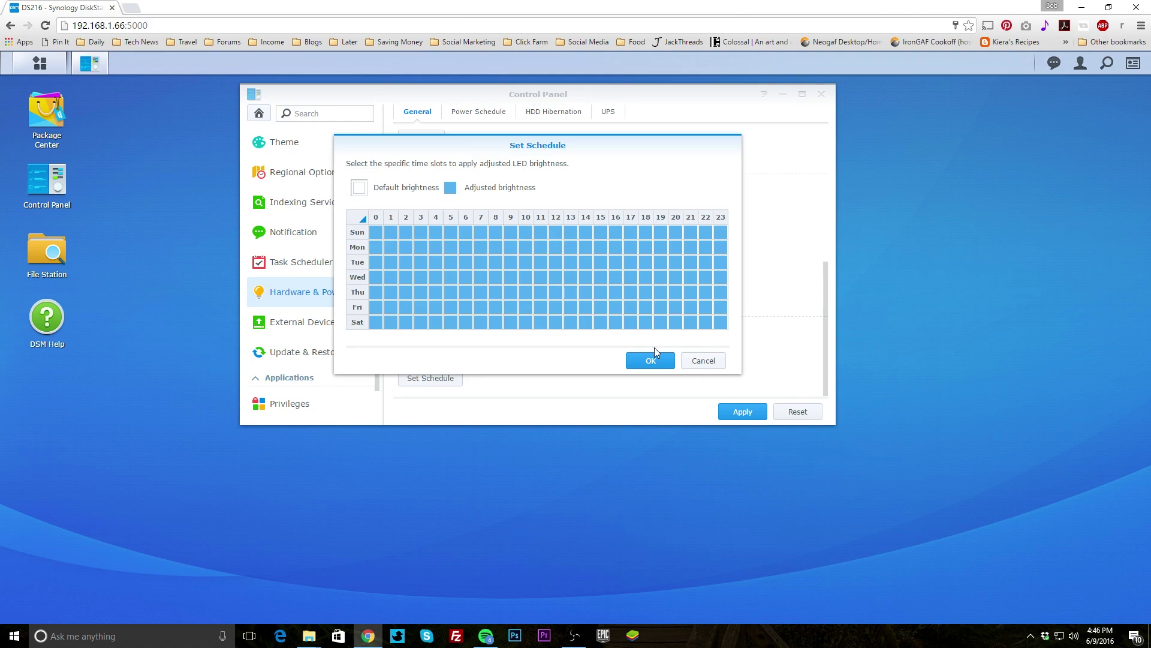
{"action": "left_click", "coordinate": [700, 361]}
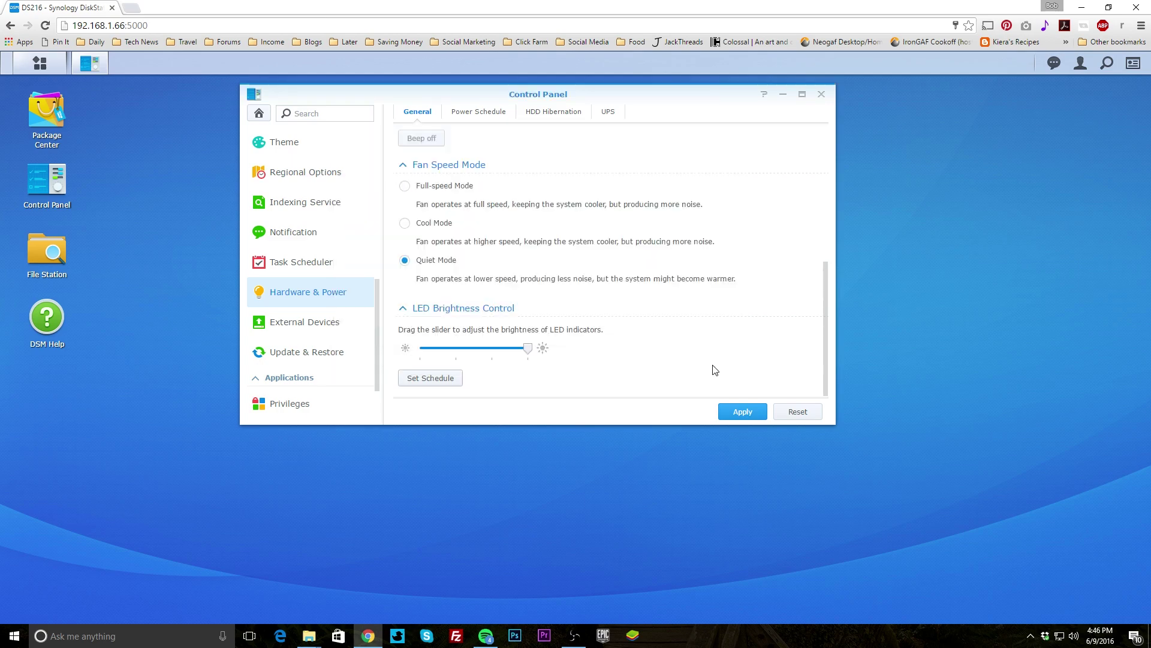
{"action": "left_click", "coordinate": [486, 114]}
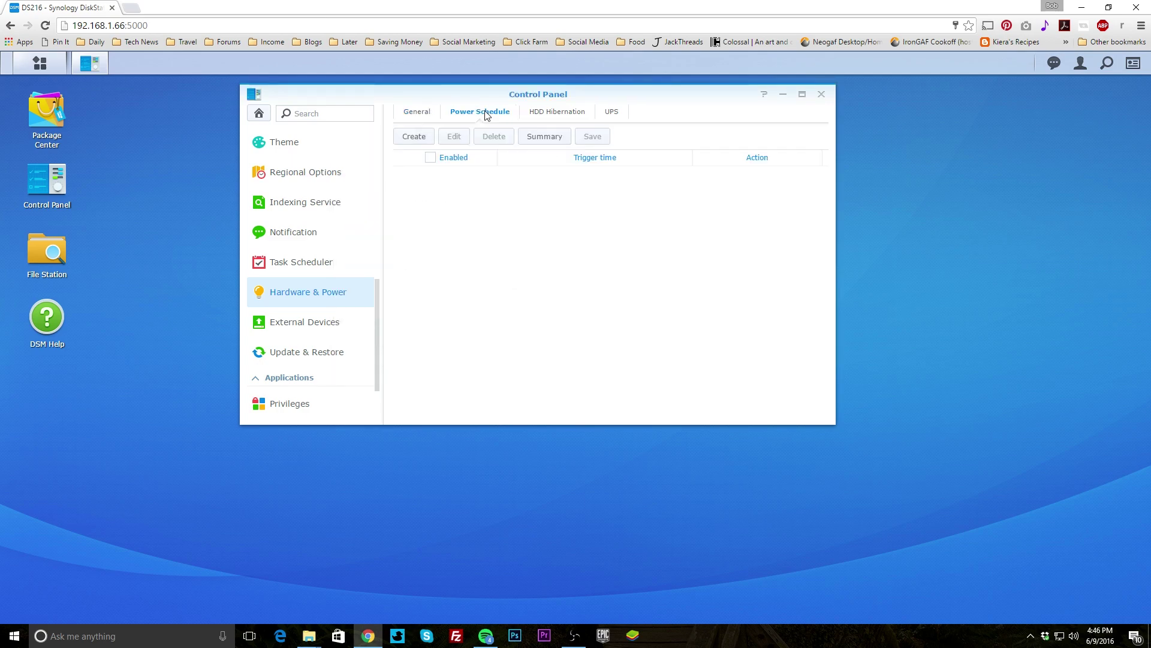
Check HDD Hibernation, then the External Devices, Printer and USBCopy/SDCopy tabs.
{"action": "left_click", "coordinate": [556, 117]}
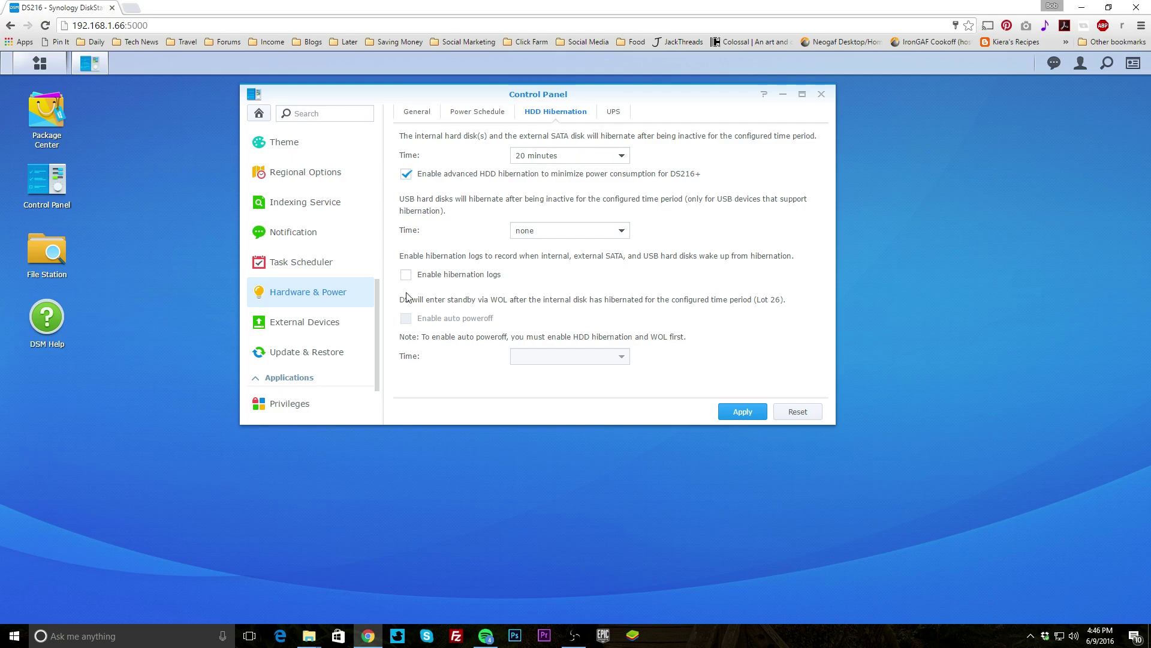
{"action": "left_click", "coordinate": [318, 337]}
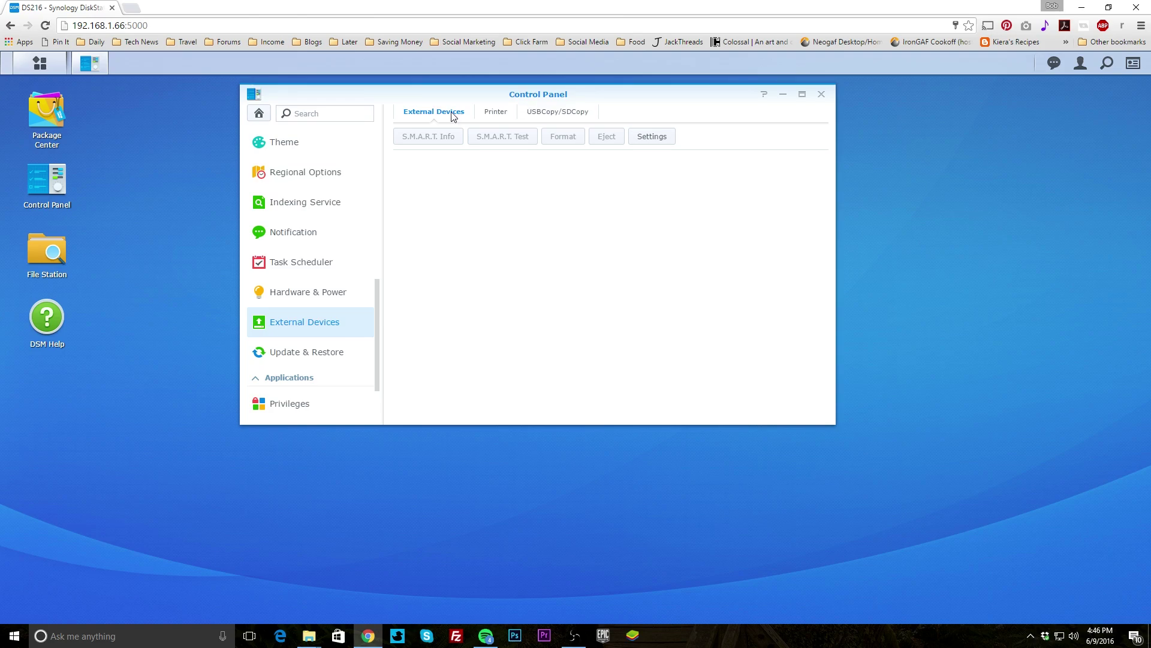
{"action": "left_click", "coordinate": [499, 120]}
{"action": "left_click", "coordinate": [570, 119]}
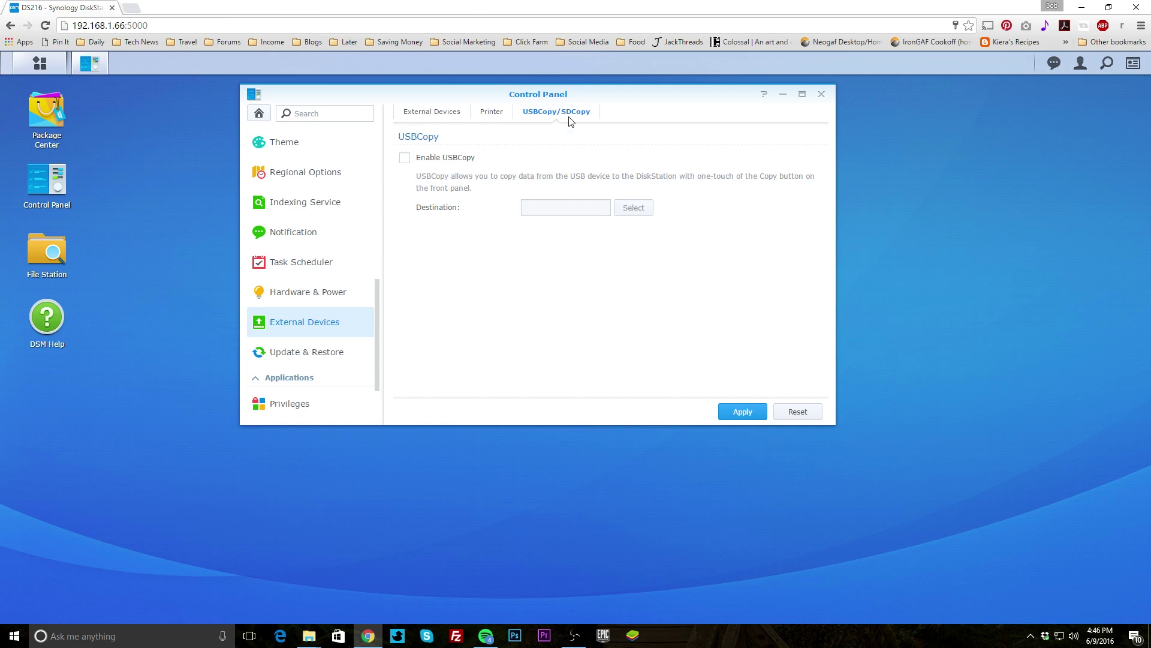
{"action": "left_click", "coordinate": [441, 114]}
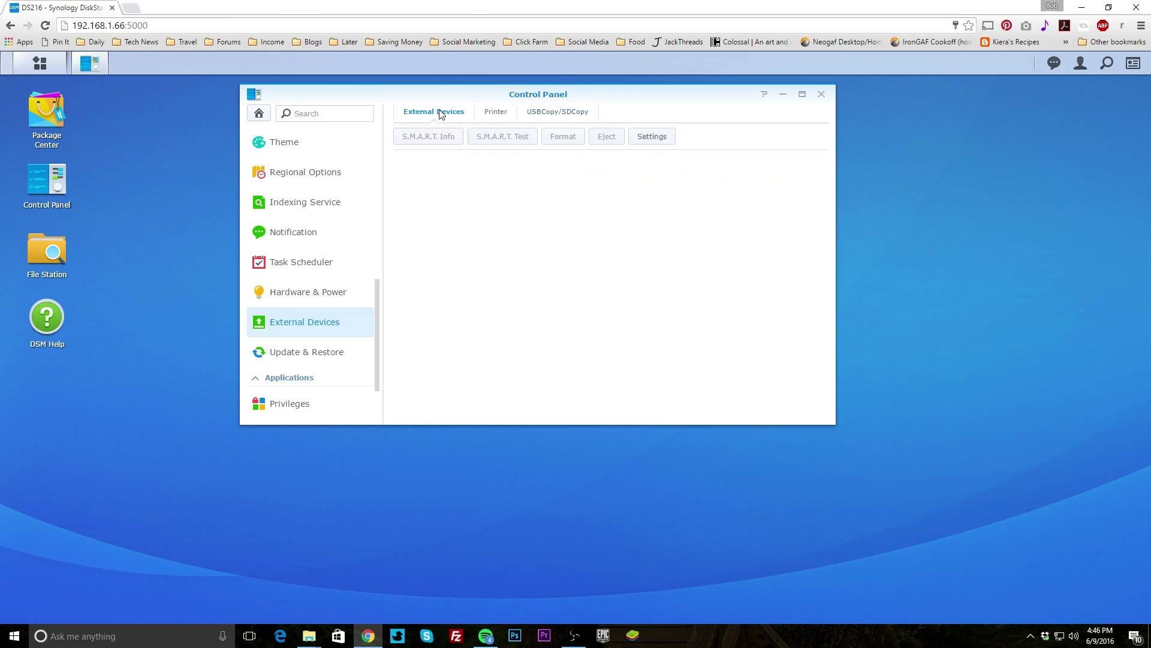
Confirm in Update & Restore that DSM 6.0.1-7393 is up to date.
{"action": "scroll", "coordinate": [331, 324], "scroll_direction": "down", "scroll_amount": 2}
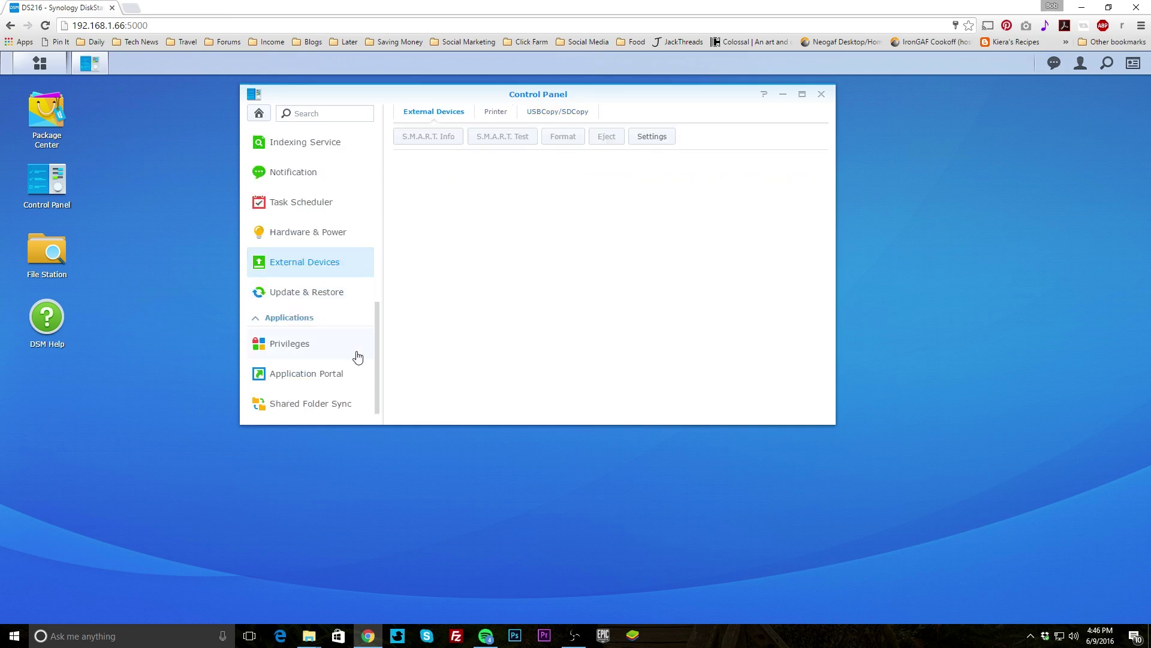
{"action": "scroll", "coordinate": [353, 351], "scroll_direction": "down", "scroll_amount": 1}
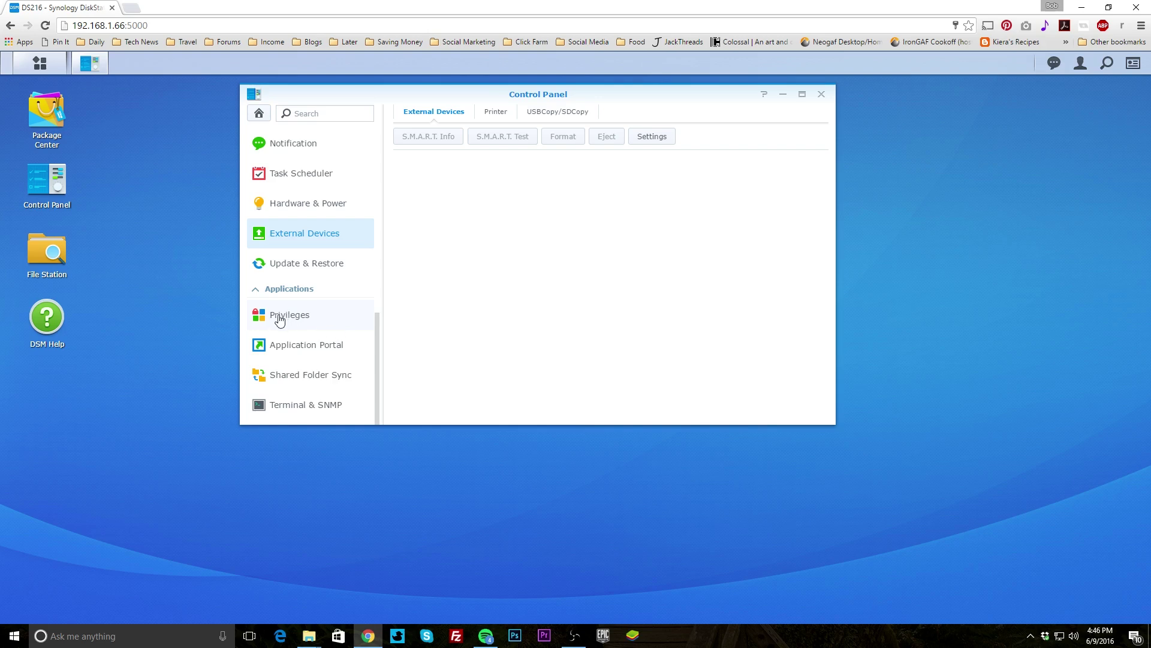
{"action": "left_click", "coordinate": [293, 263]}
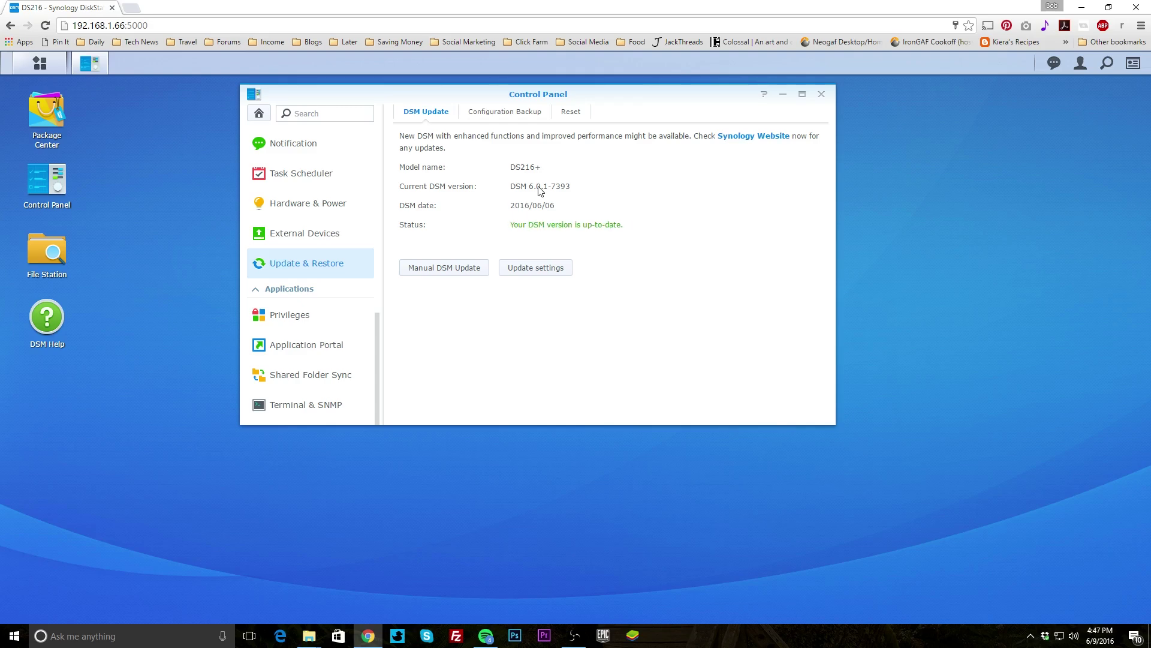
Browse Configuration Backup, Privileges, Application Portal, Shared Folder Sync and Terminal & SNMP settings.
{"action": "left_click", "coordinate": [512, 114]}
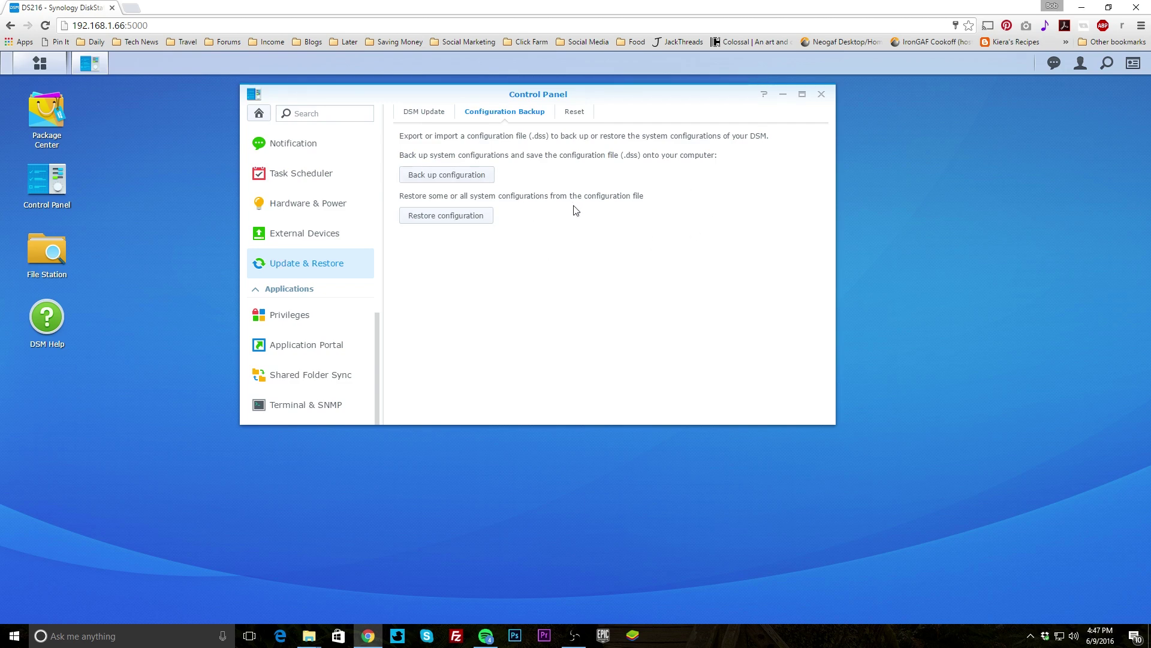
{"action": "left_click", "coordinate": [296, 316]}
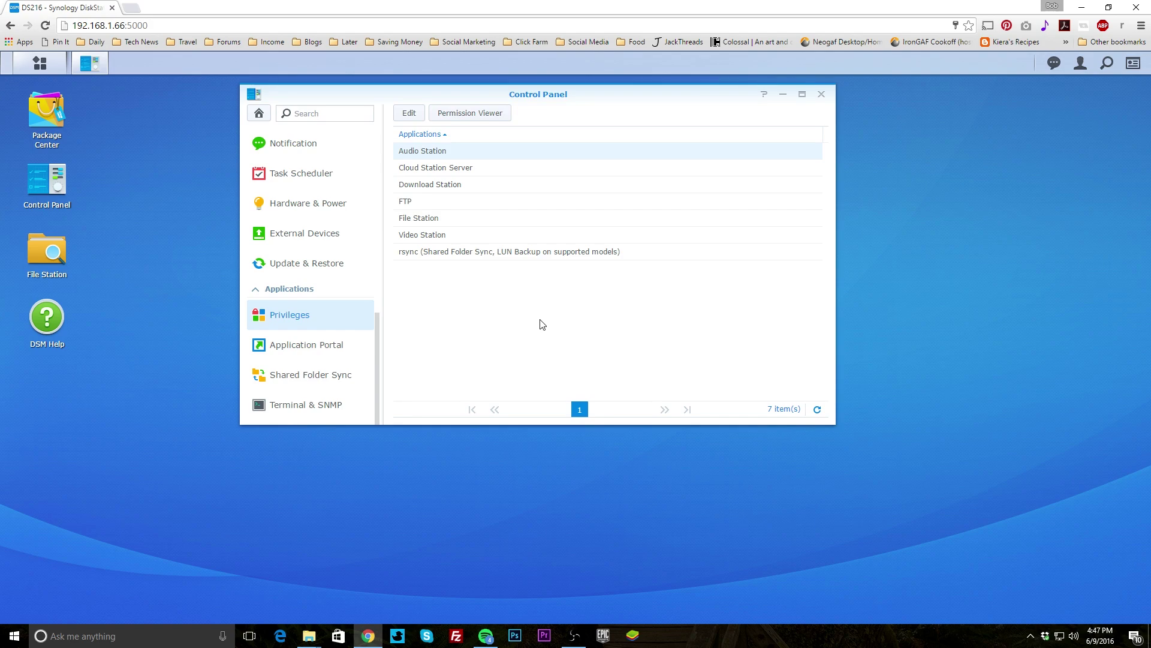
{"action": "left_click", "coordinate": [318, 353]}
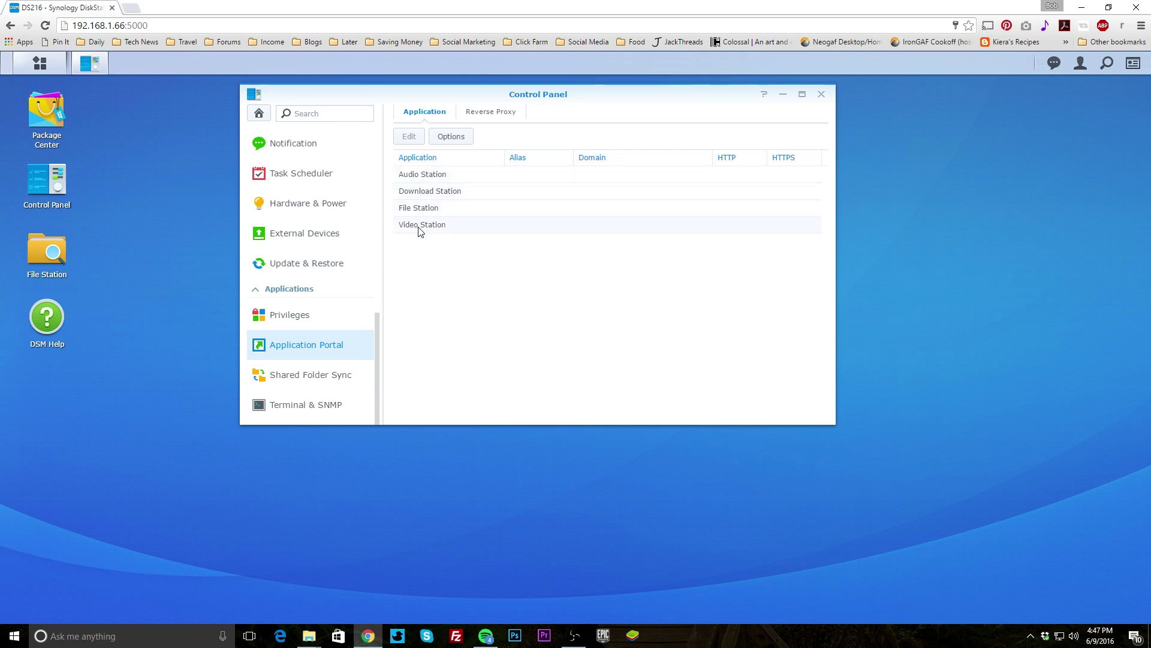
{"action": "left_click", "coordinate": [327, 375]}
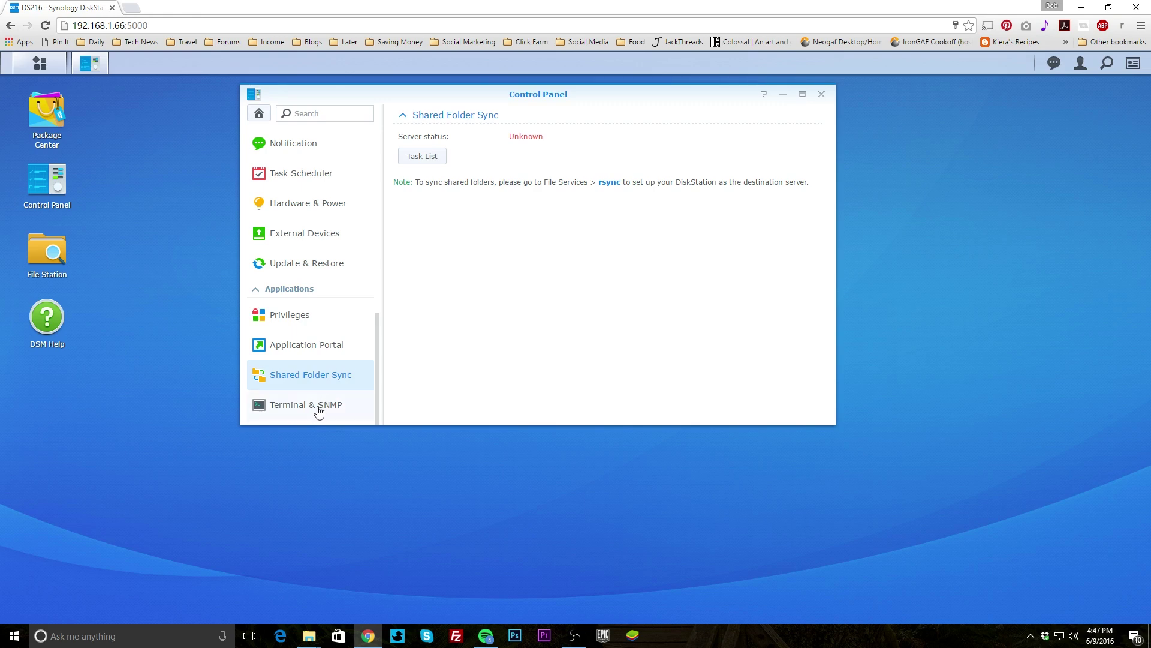
{"action": "left_click", "coordinate": [321, 405]}
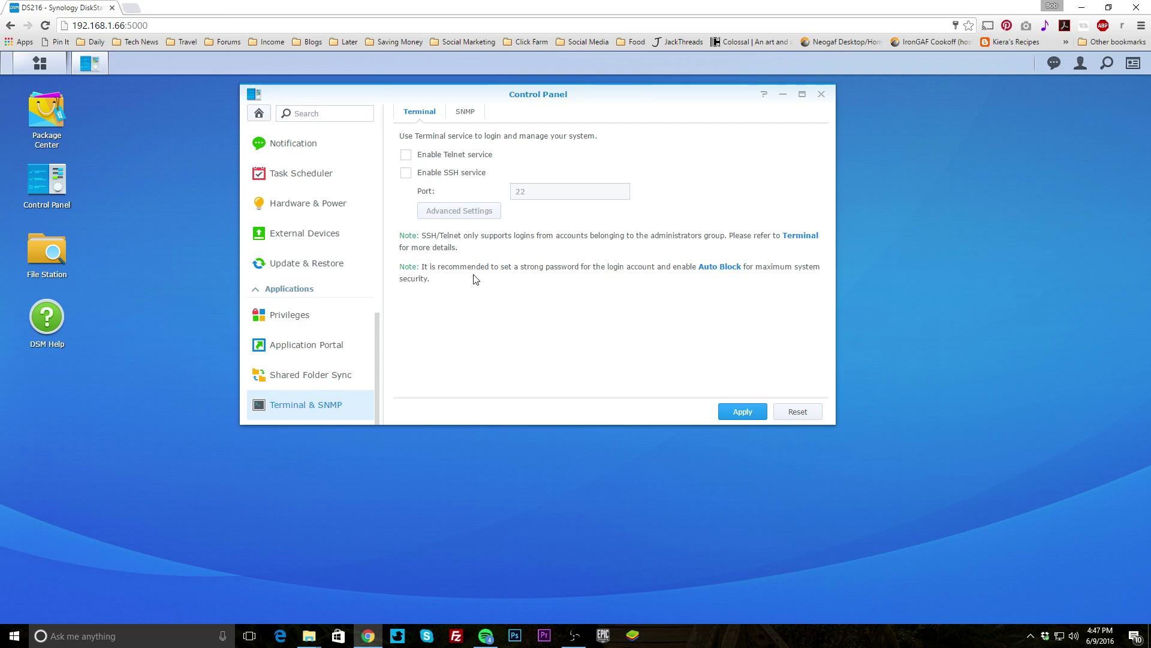
{"action": "scroll", "coordinate": [352, 186], "scroll_direction": "up", "scroll_amount": 5}
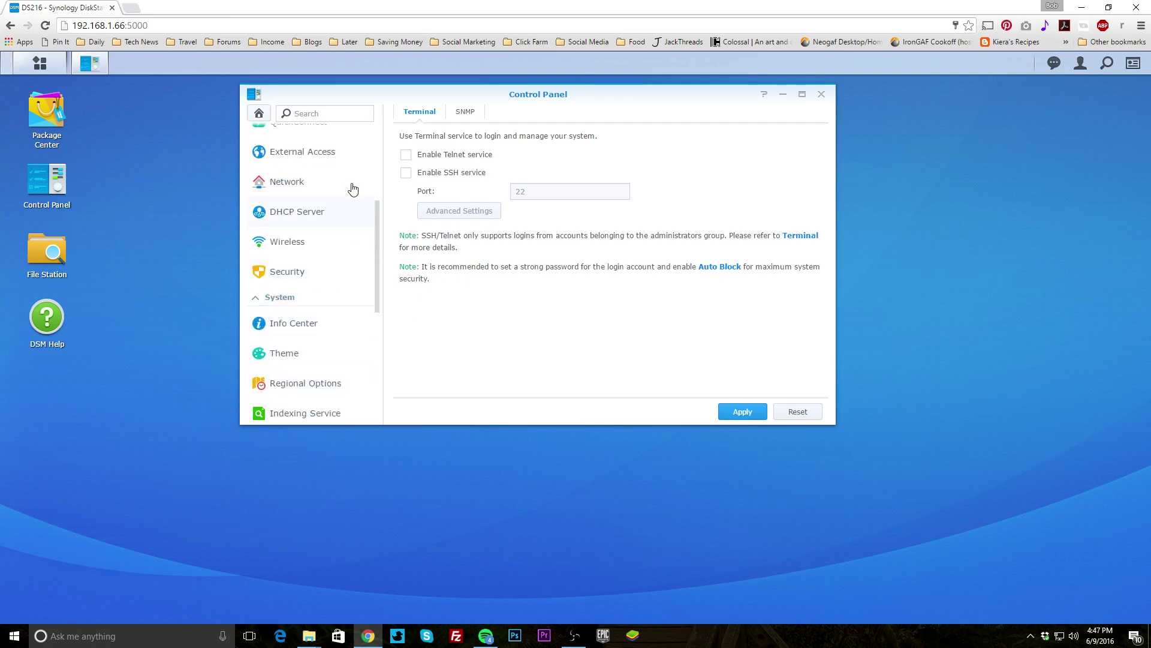
{"action": "scroll", "coordinate": [364, 219], "scroll_direction": "down", "scroll_amount": 5}
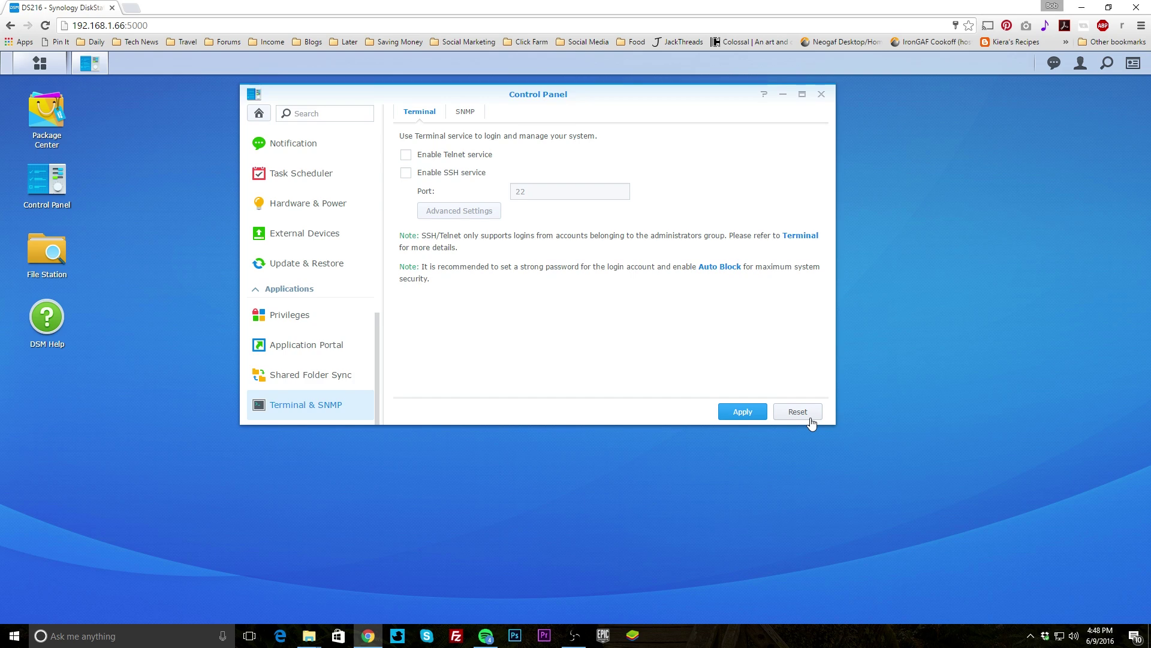
Close Control Panel, launch Storage Manager maximized, and show Volume 1's SHR/Btrfs details.
{"action": "left_click", "coordinate": [822, 94]}
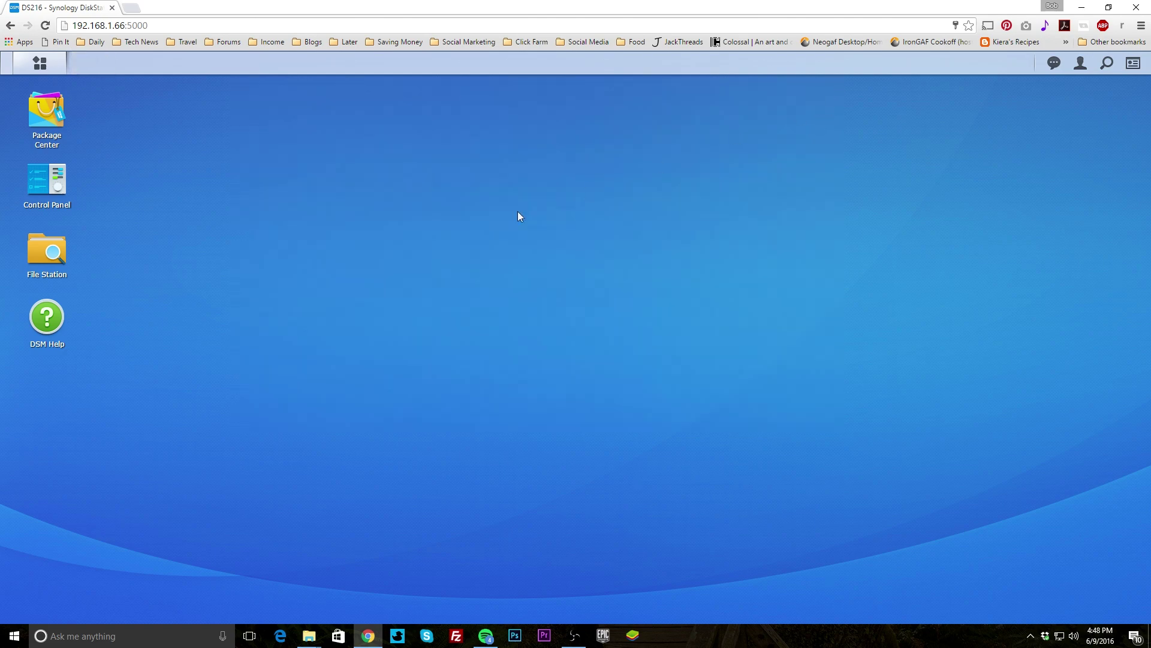
{"action": "left_click", "coordinate": [39, 63]}
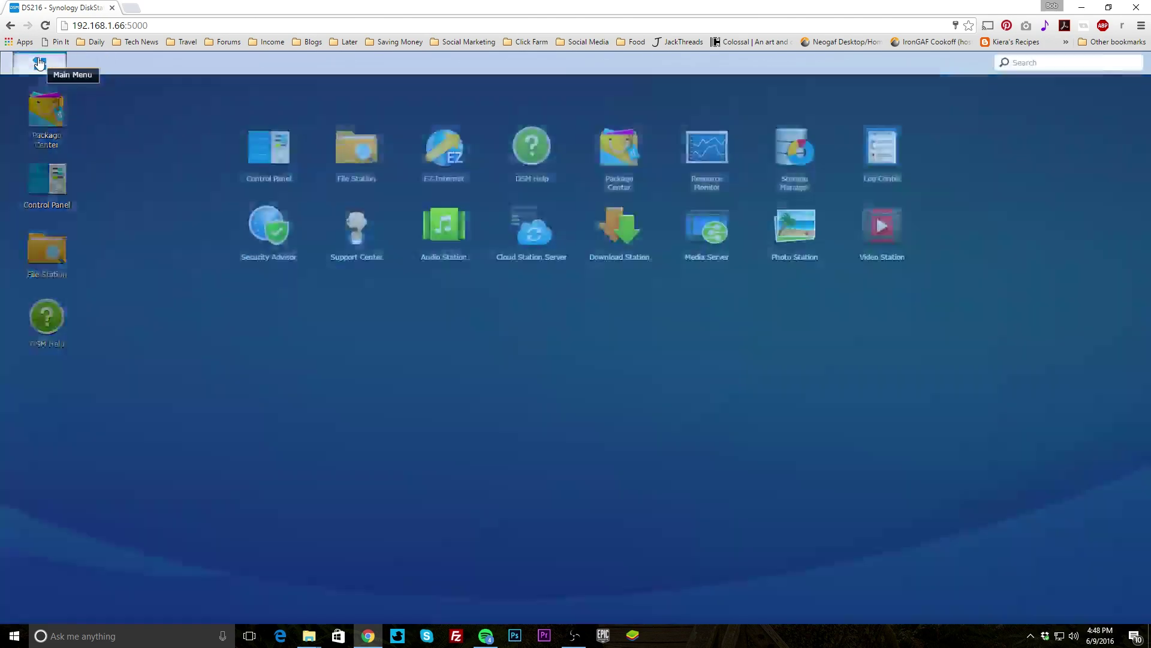
{"action": "left_click", "coordinate": [802, 143]}
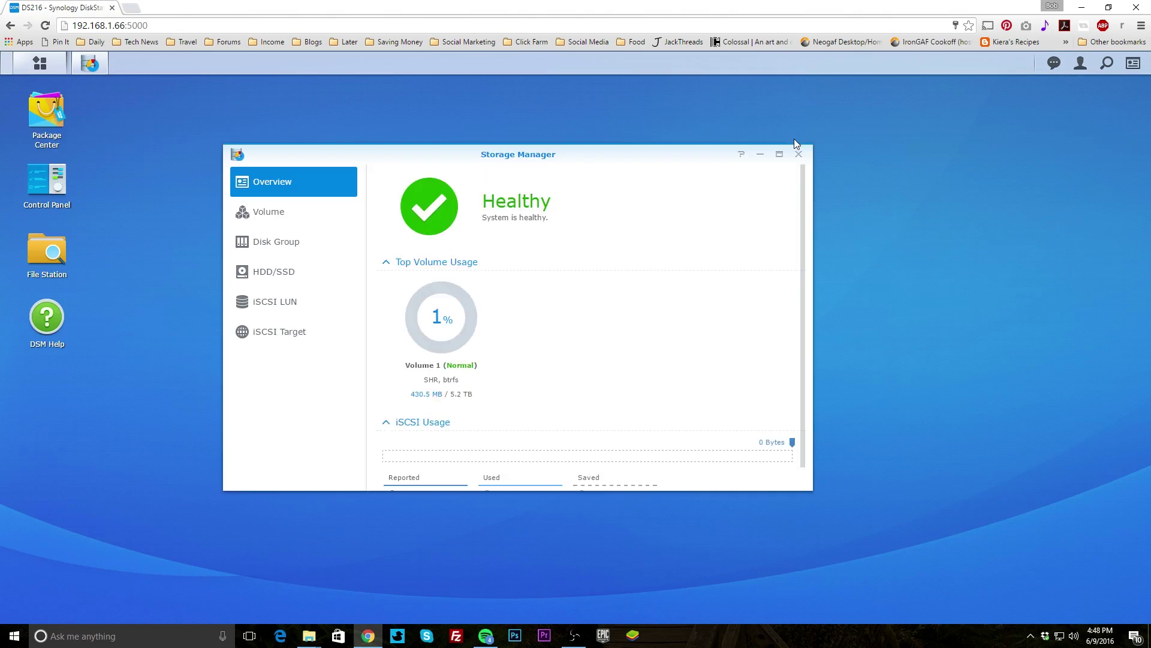
{"action": "left_click", "coordinate": [779, 154]}
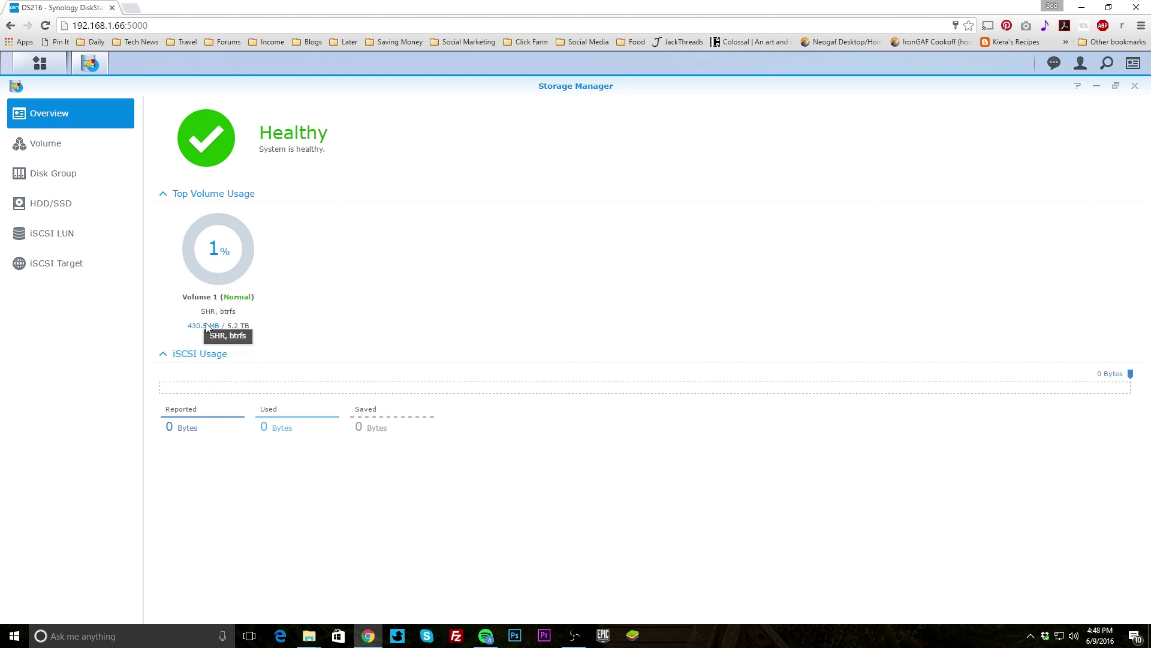
{"action": "left_click", "coordinate": [57, 150]}
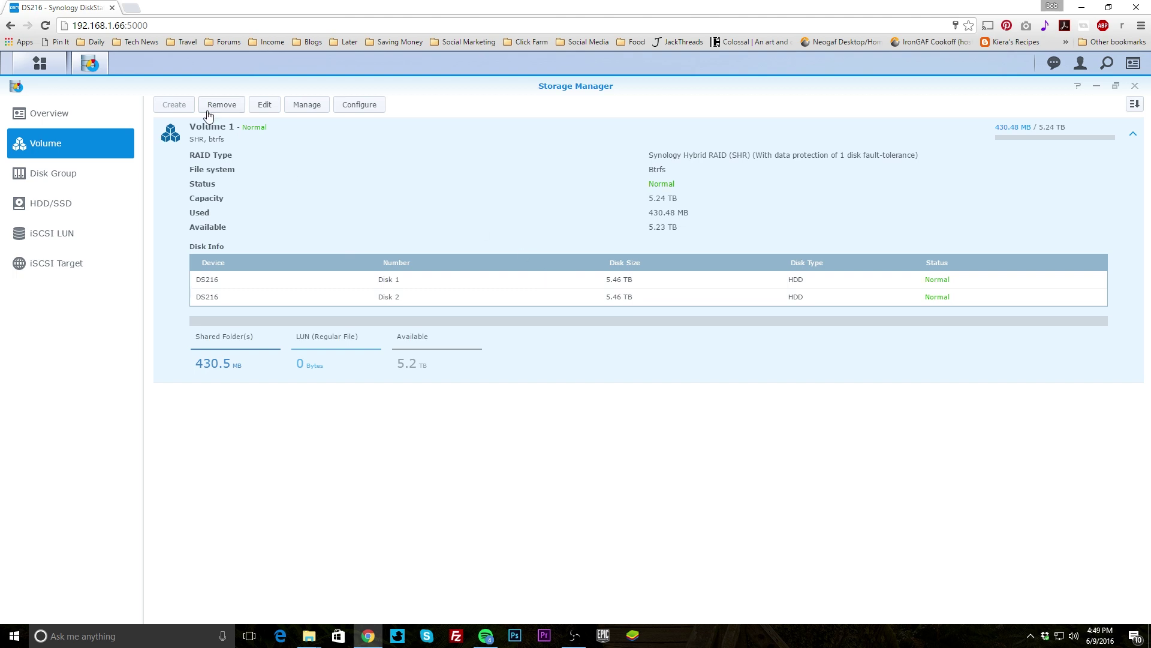
Browse Disk Group, HDD/SSD, iSCSI LUN and Target pages, return to Overview, and close Storage Manager.
{"action": "left_click", "coordinate": [69, 175]}
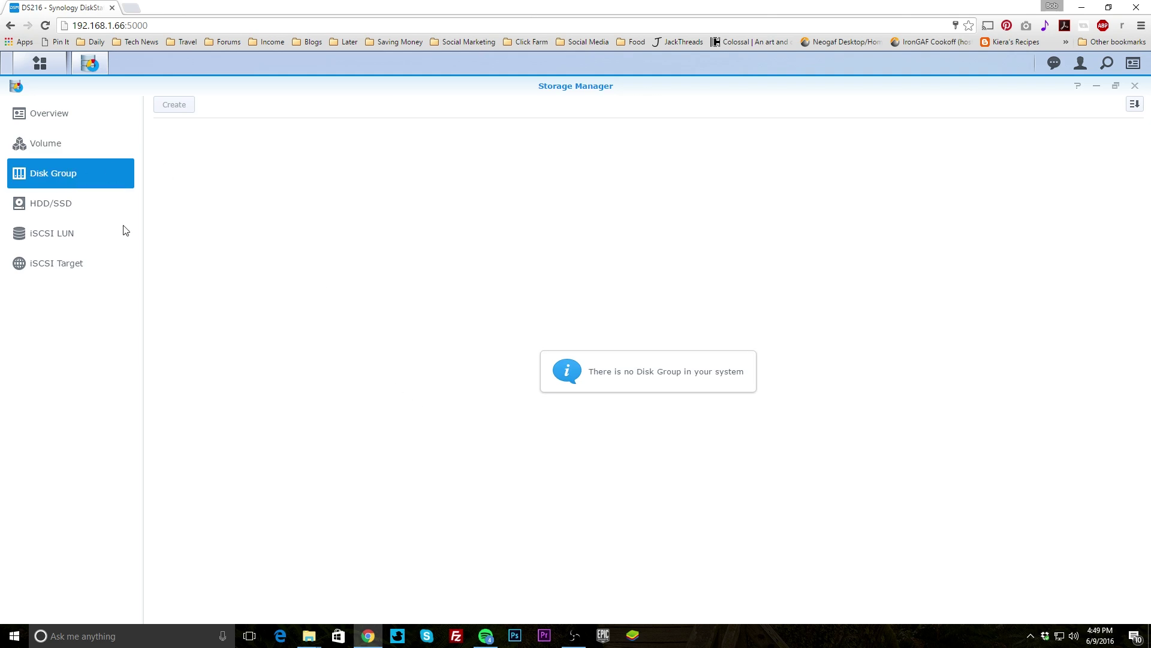
{"action": "left_click", "coordinate": [36, 208]}
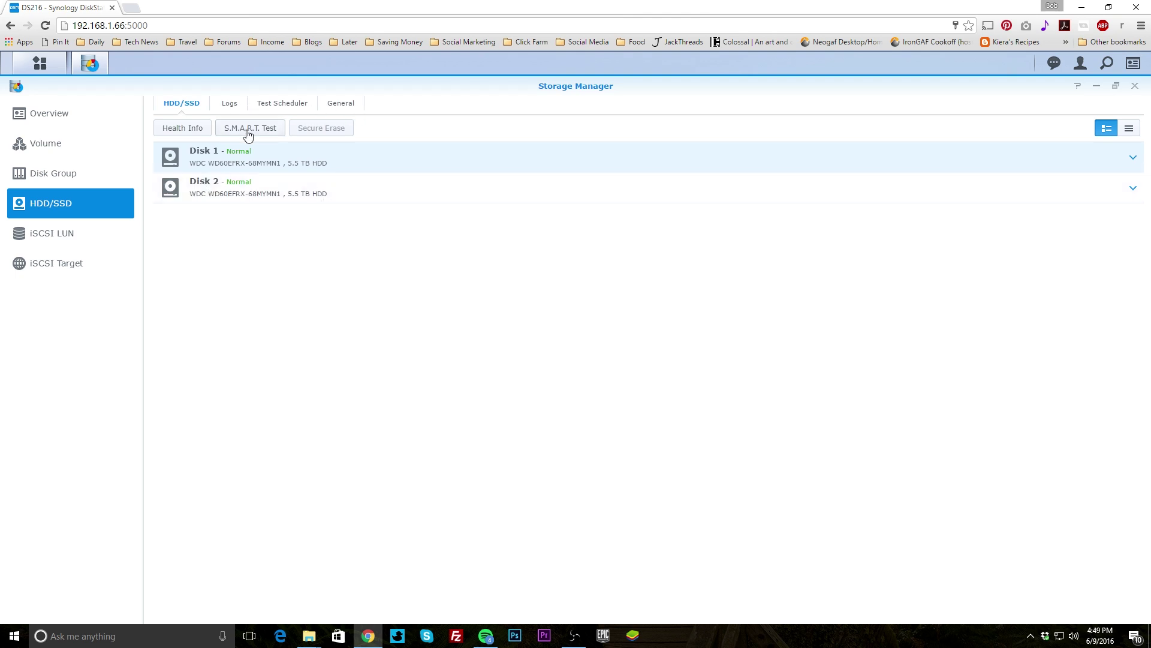
{"action": "left_click", "coordinate": [72, 243]}
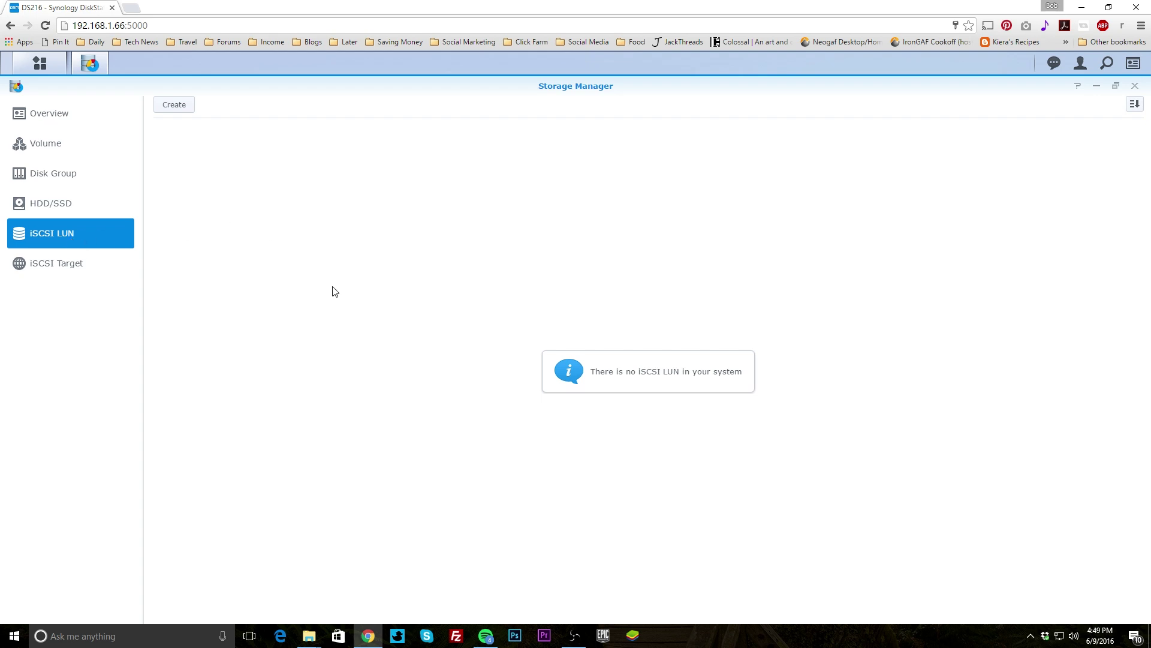
{"action": "left_click", "coordinate": [29, 271]}
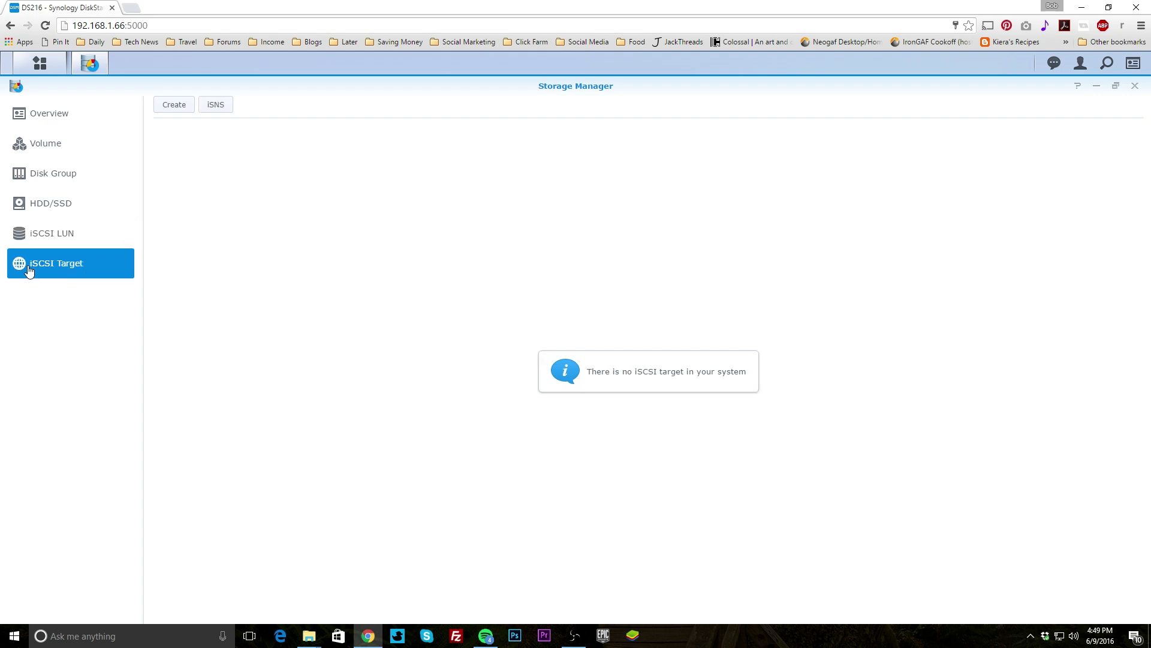
{"action": "left_click", "coordinate": [60, 177]}
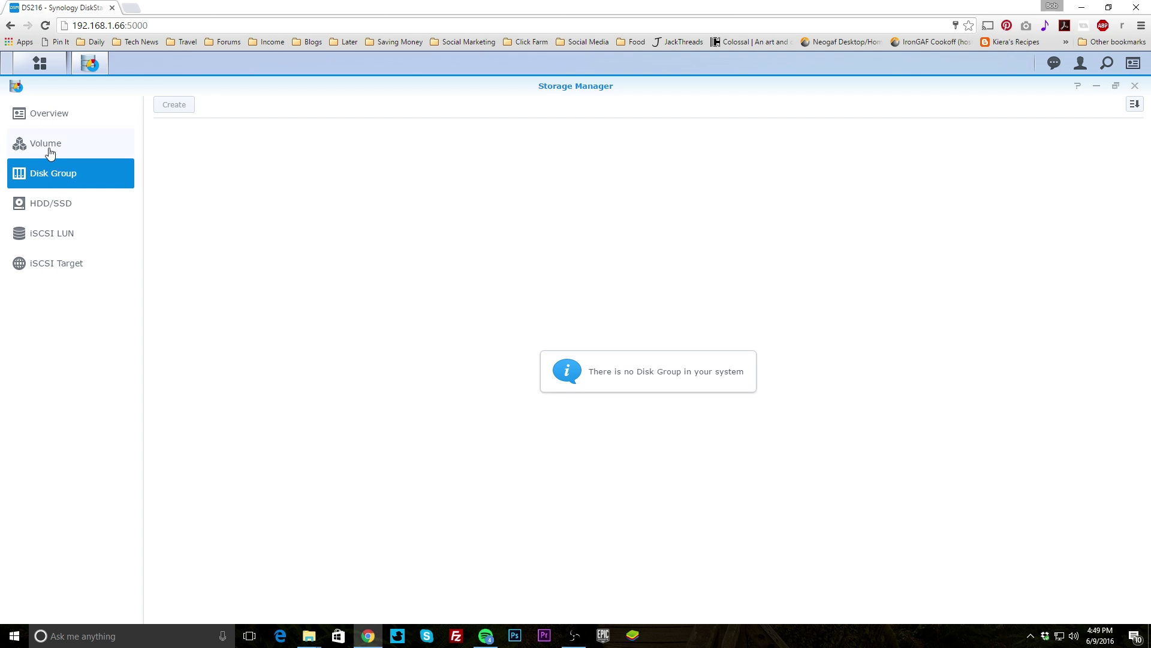
{"action": "left_click", "coordinate": [35, 110]}
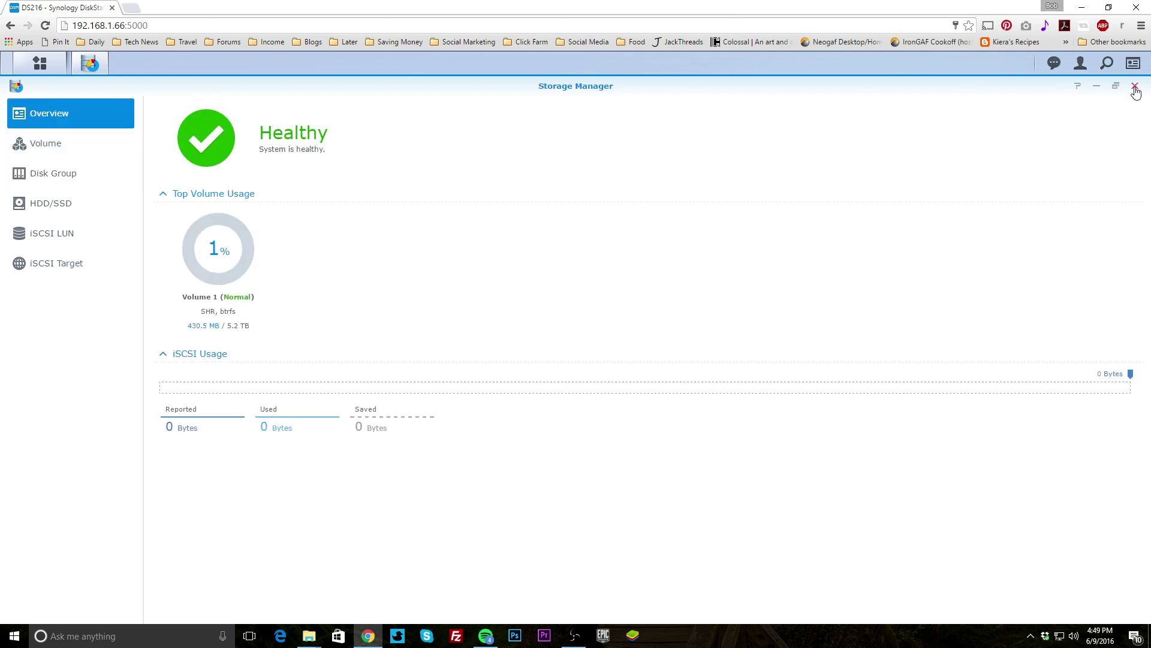
{"action": "left_click", "coordinate": [1135, 87]}
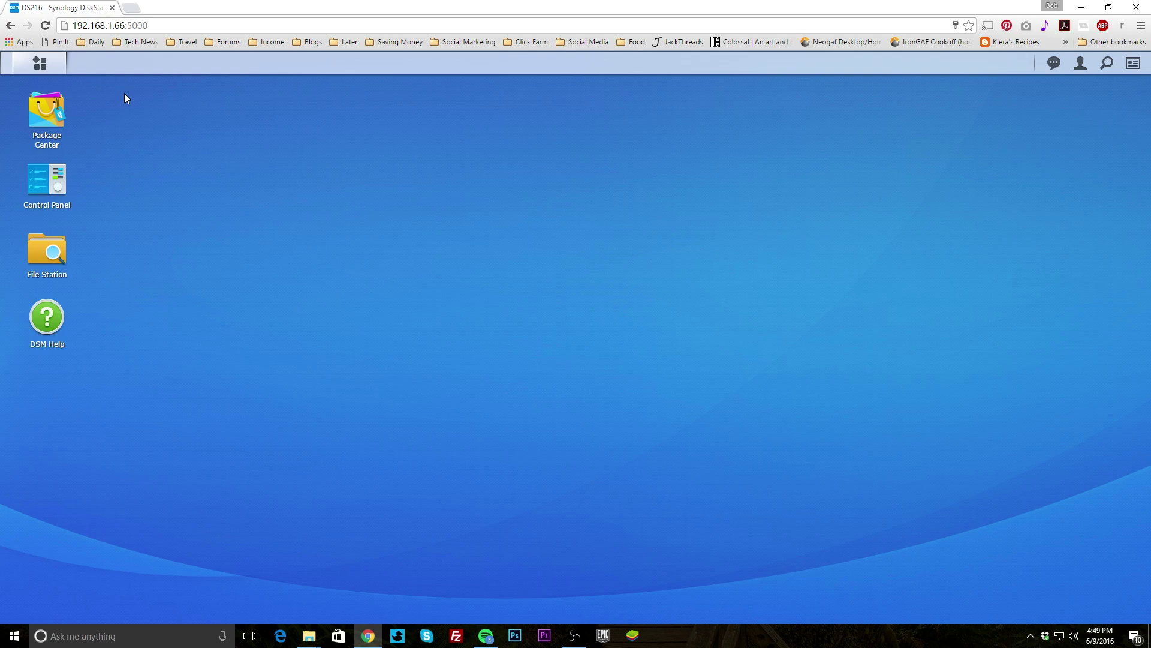
Open Package Center maximized and list every Synology package under Explore > All.
{"action": "left_click", "coordinate": [51, 115]}
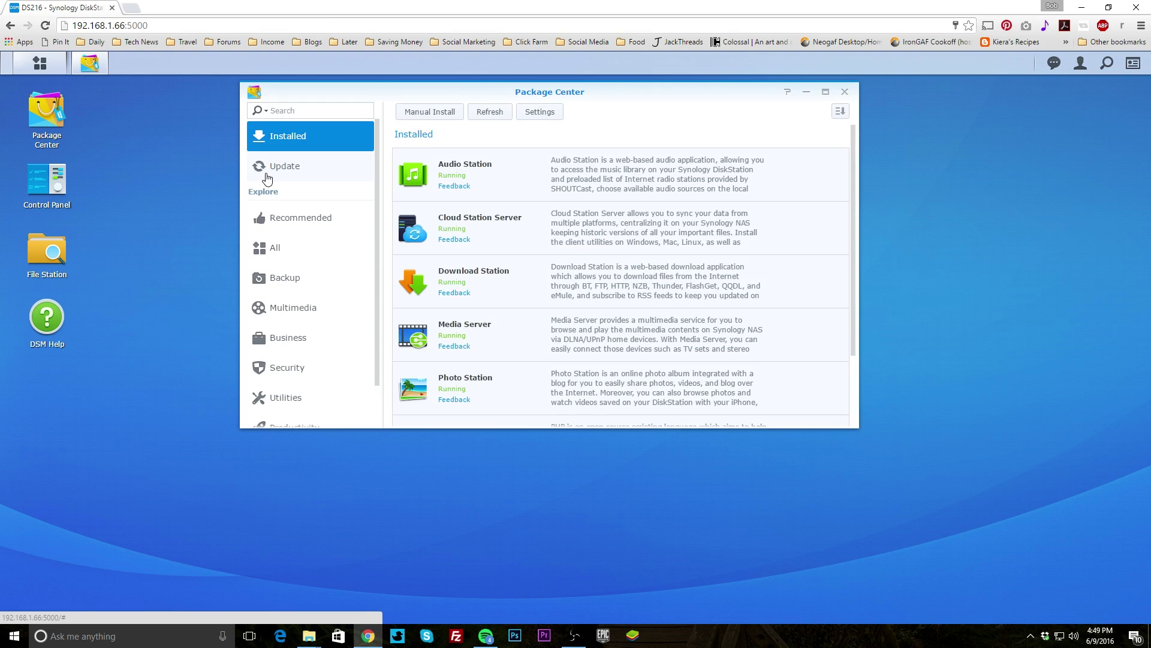
{"action": "left_click", "coordinate": [826, 93]}
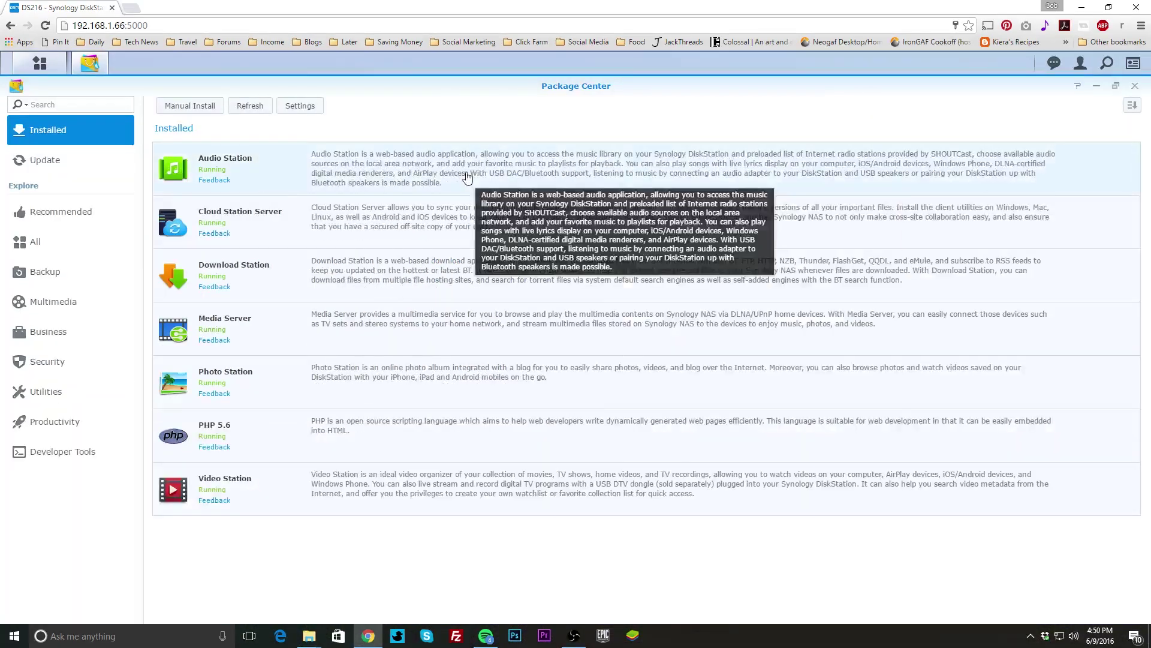
{"action": "left_click", "coordinate": [65, 246]}
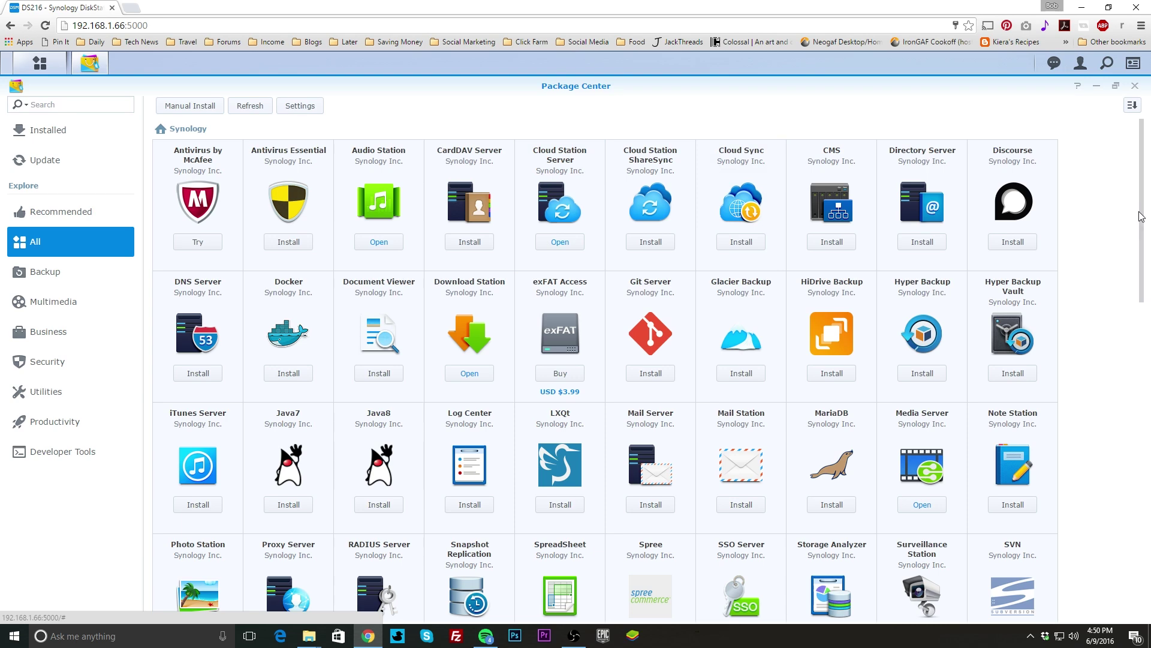
Scroll the All package grid to the iTunes Server tile and install it.
{"action": "scroll", "coordinate": [1041, 242], "scroll_direction": "down", "scroll_amount": 3}
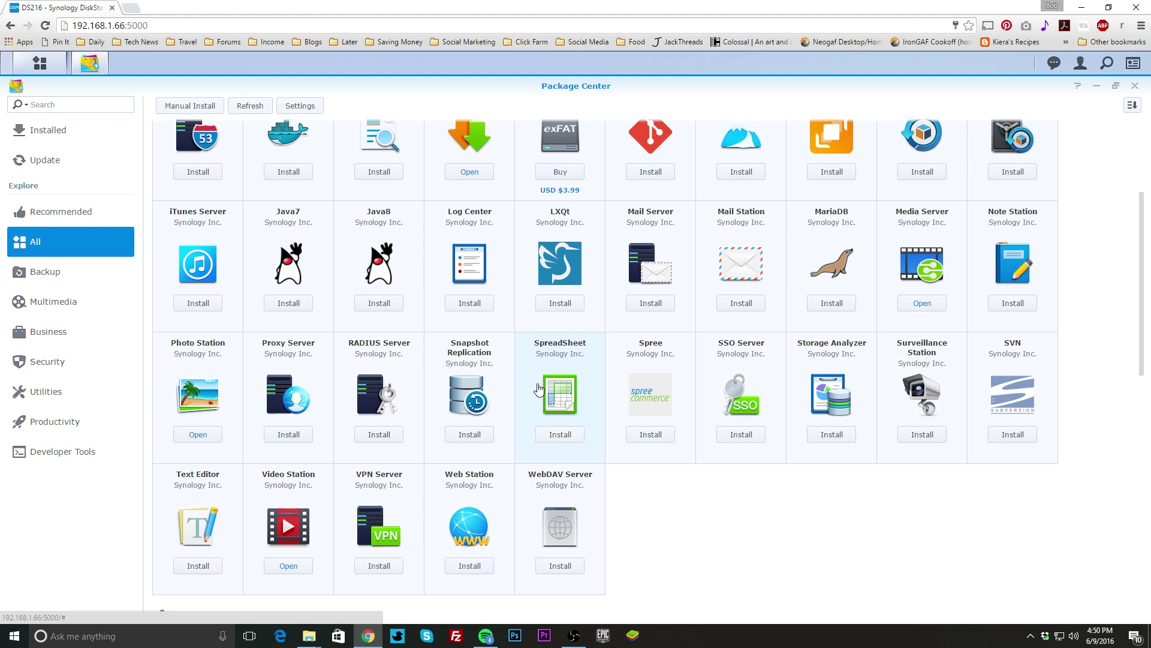
{"action": "scroll", "coordinate": [826, 331], "scroll_direction": "up", "scroll_amount": 3}
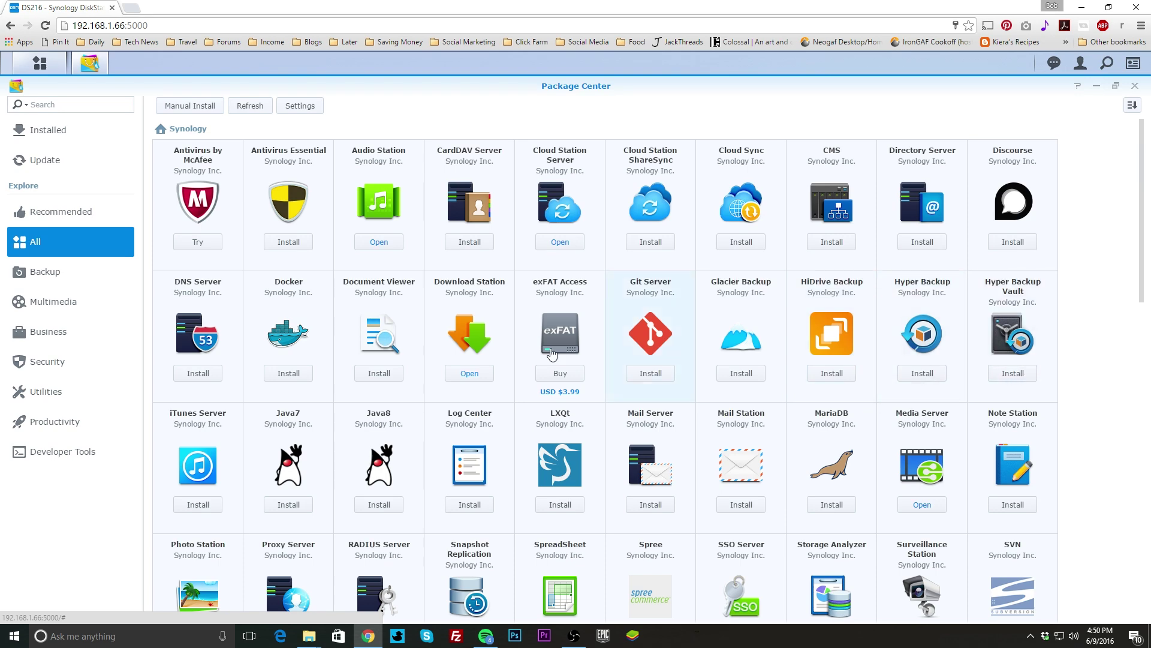
{"action": "scroll", "coordinate": [306, 432], "scroll_direction": "down", "scroll_amount": 2}
{"action": "left_click", "coordinate": [193, 403]}
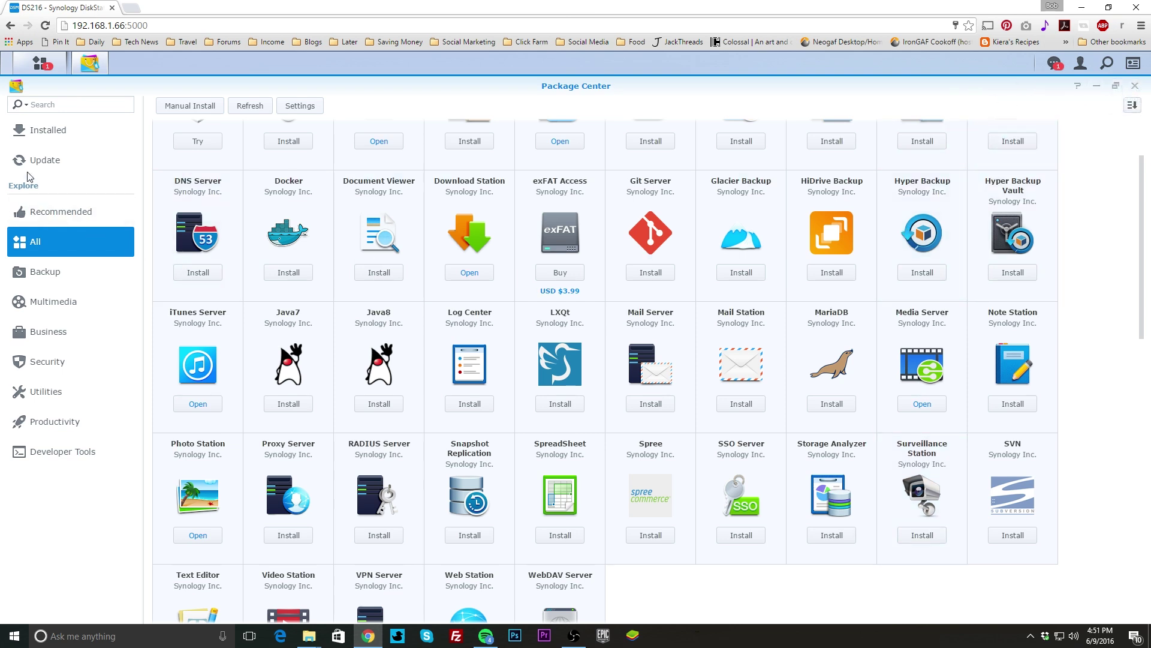
Check under Installed that iTunes Server 1.4-2481 is Running, then close Package Center.
{"action": "left_click", "coordinate": [58, 138]}
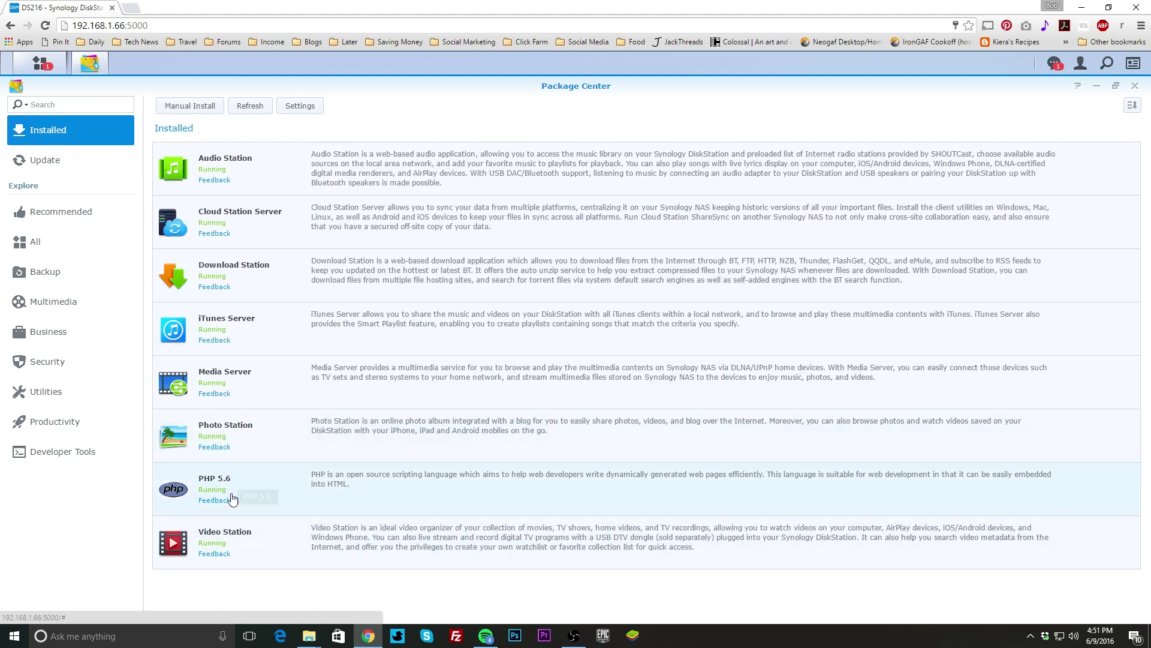
{"action": "left_click", "coordinate": [283, 334]}
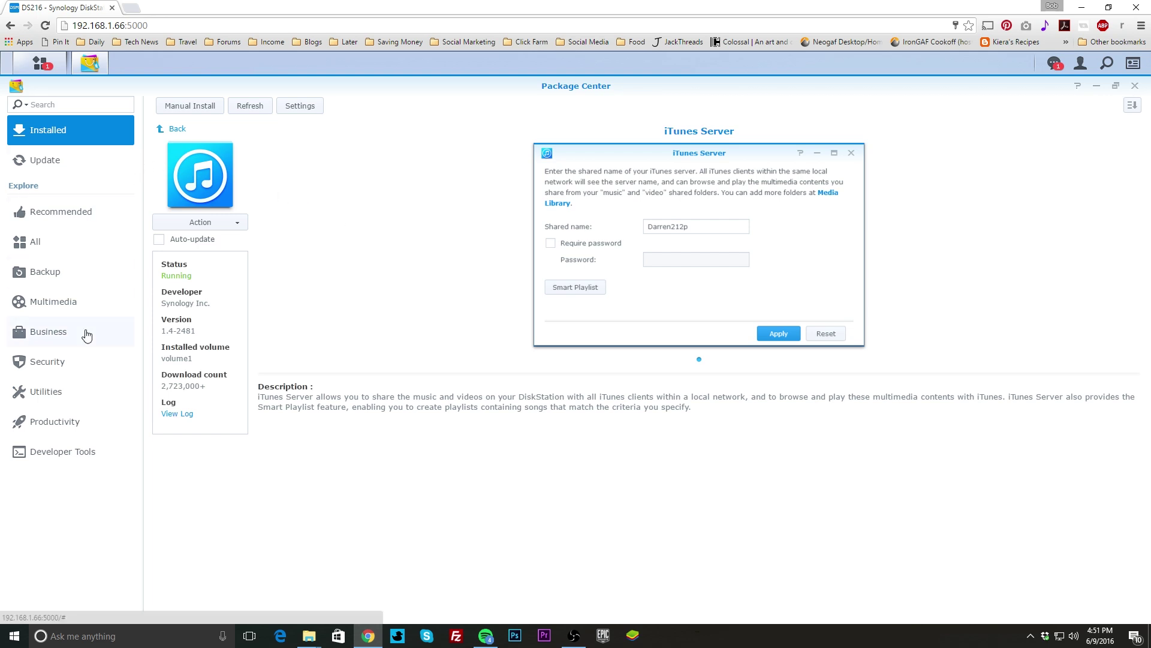
{"action": "left_click", "coordinate": [1136, 87]}
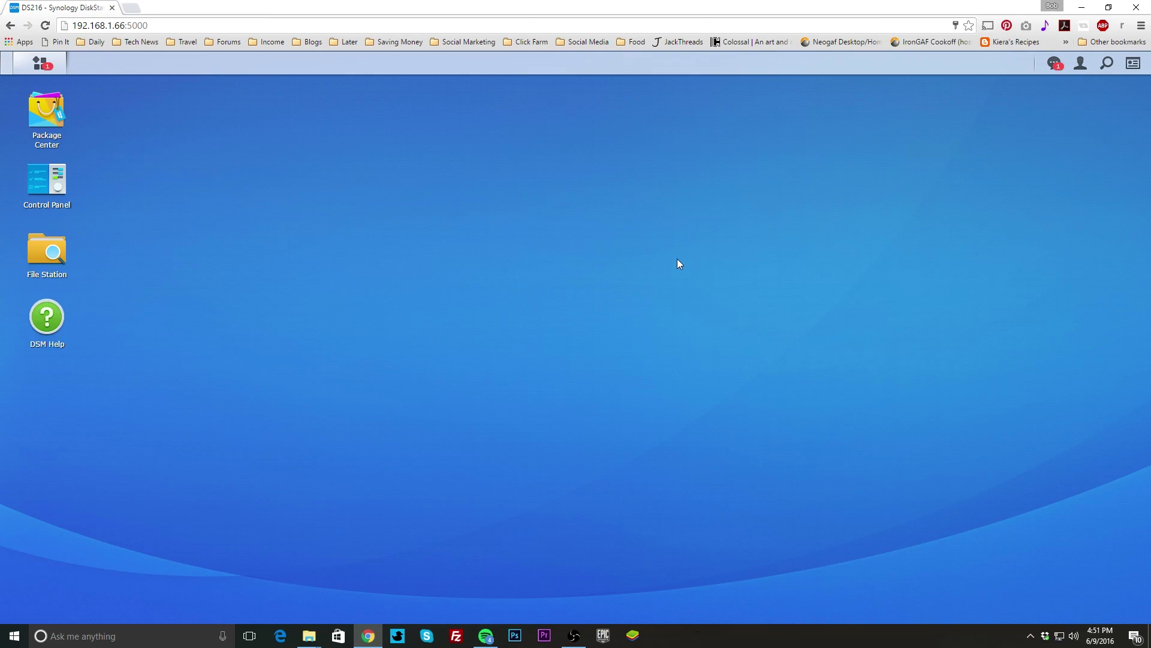
Check the notifications list, then launch File Station centred on screen.
{"action": "left_click", "coordinate": [1054, 66]}
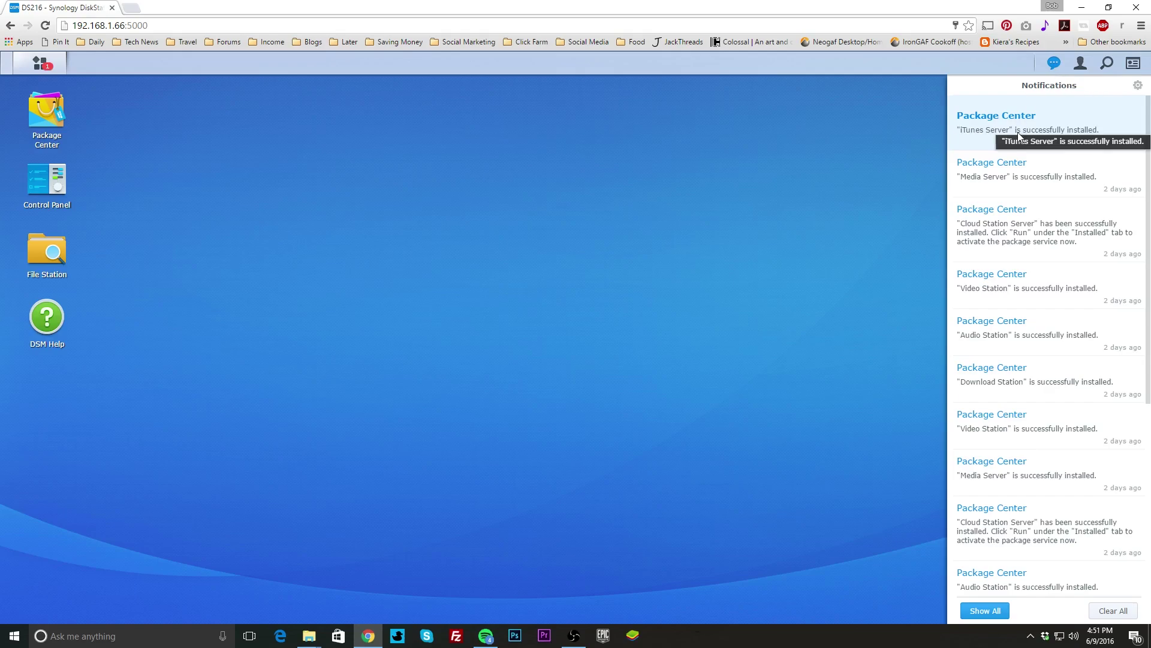
{"action": "left_click", "coordinate": [1054, 63]}
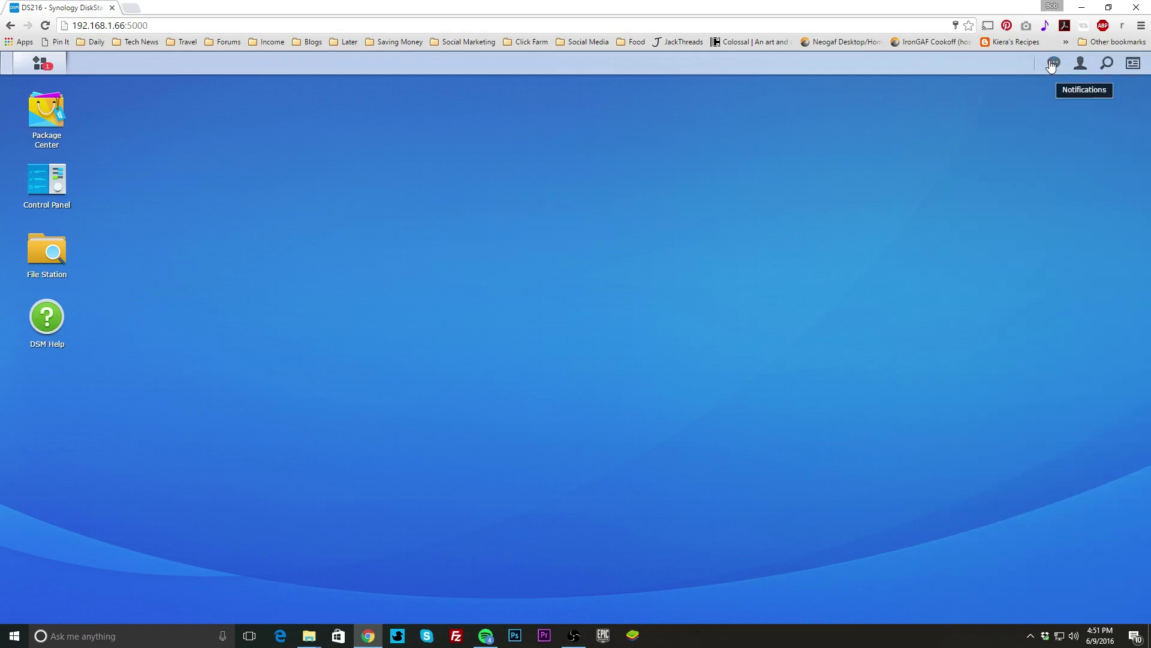
{"action": "left_click", "coordinate": [52, 265]}
{"action": "left_click_drag", "start_coordinate": [231, 128], "coordinate": [464, 131]}
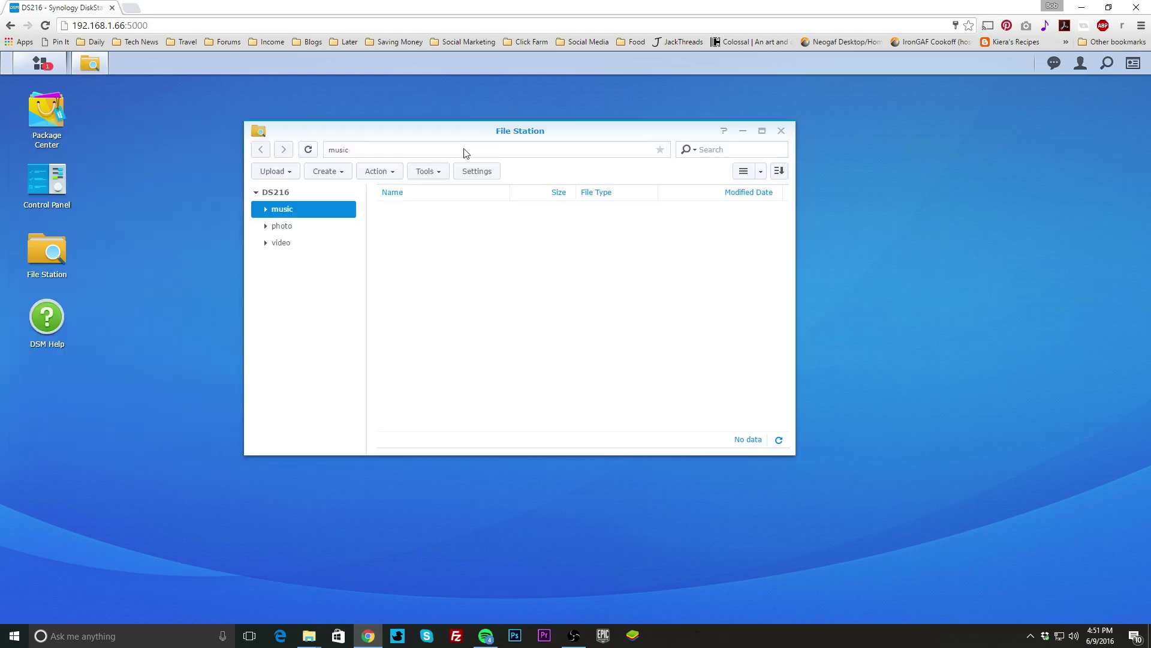
Browse the photo, video and music shared folders, ending in the empty video folder.
{"action": "left_click", "coordinate": [282, 227]}
{"action": "left_click", "coordinate": [277, 244]}
{"action": "left_click", "coordinate": [285, 229]}
{"action": "left_click", "coordinate": [282, 210]}
{"action": "left_click", "coordinate": [278, 226]}
{"action": "left_click", "coordinate": [280, 242]}
{"action": "left_click", "coordinate": [280, 226]}
{"action": "left_click", "coordinate": [280, 210]}
{"action": "left_click", "coordinate": [278, 242]}
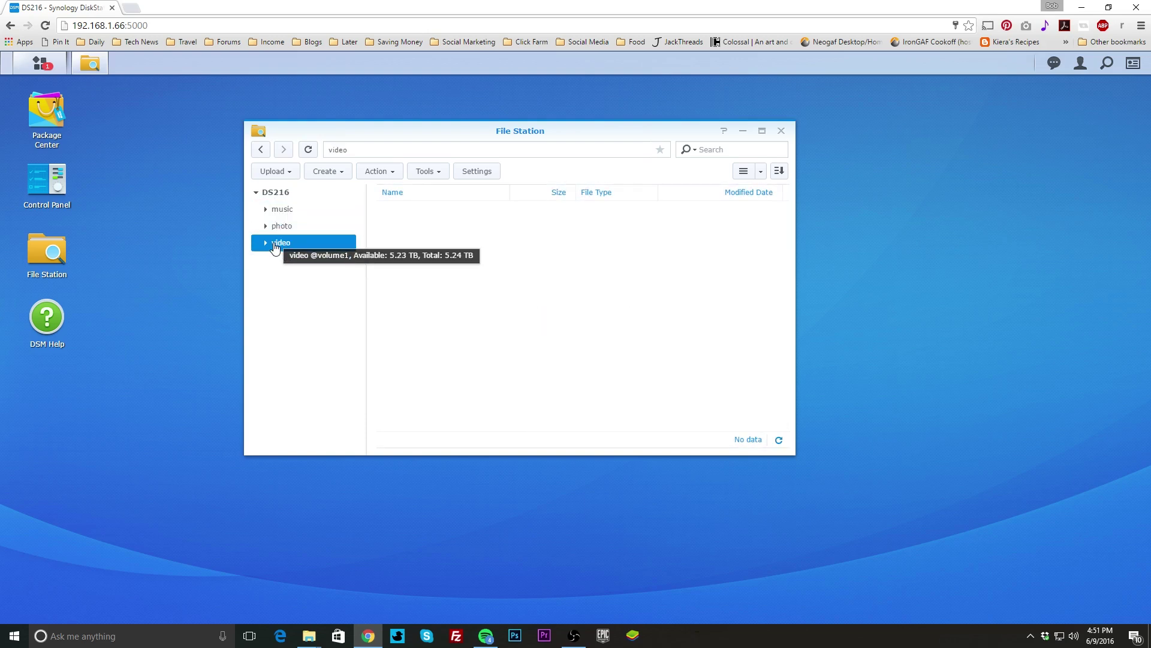